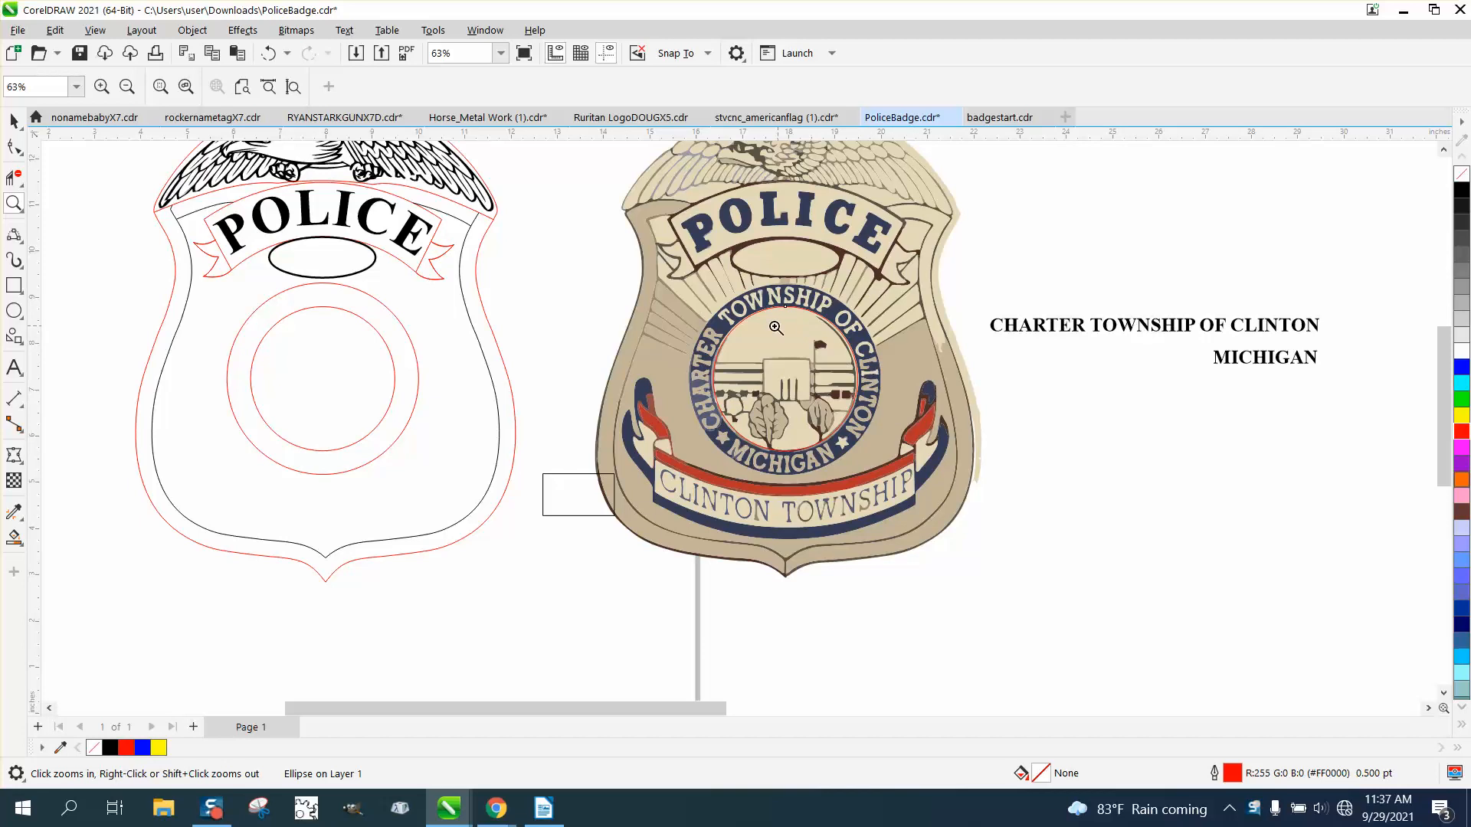
Duplicate the badge drawing's inner red circle and move the copy 30 inches right into the empty area.
left_click(14, 120)
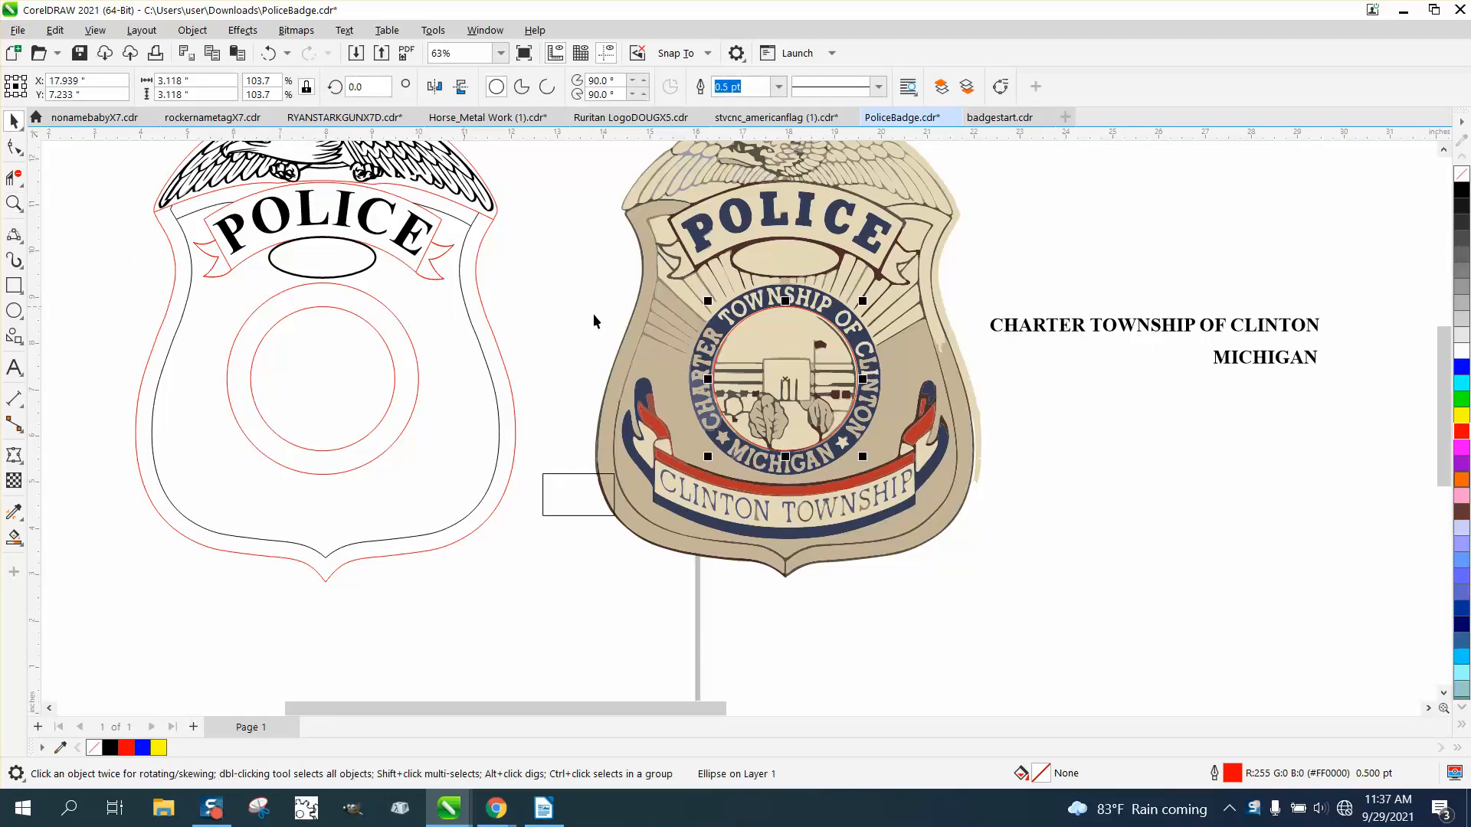
left_click(994, 378)
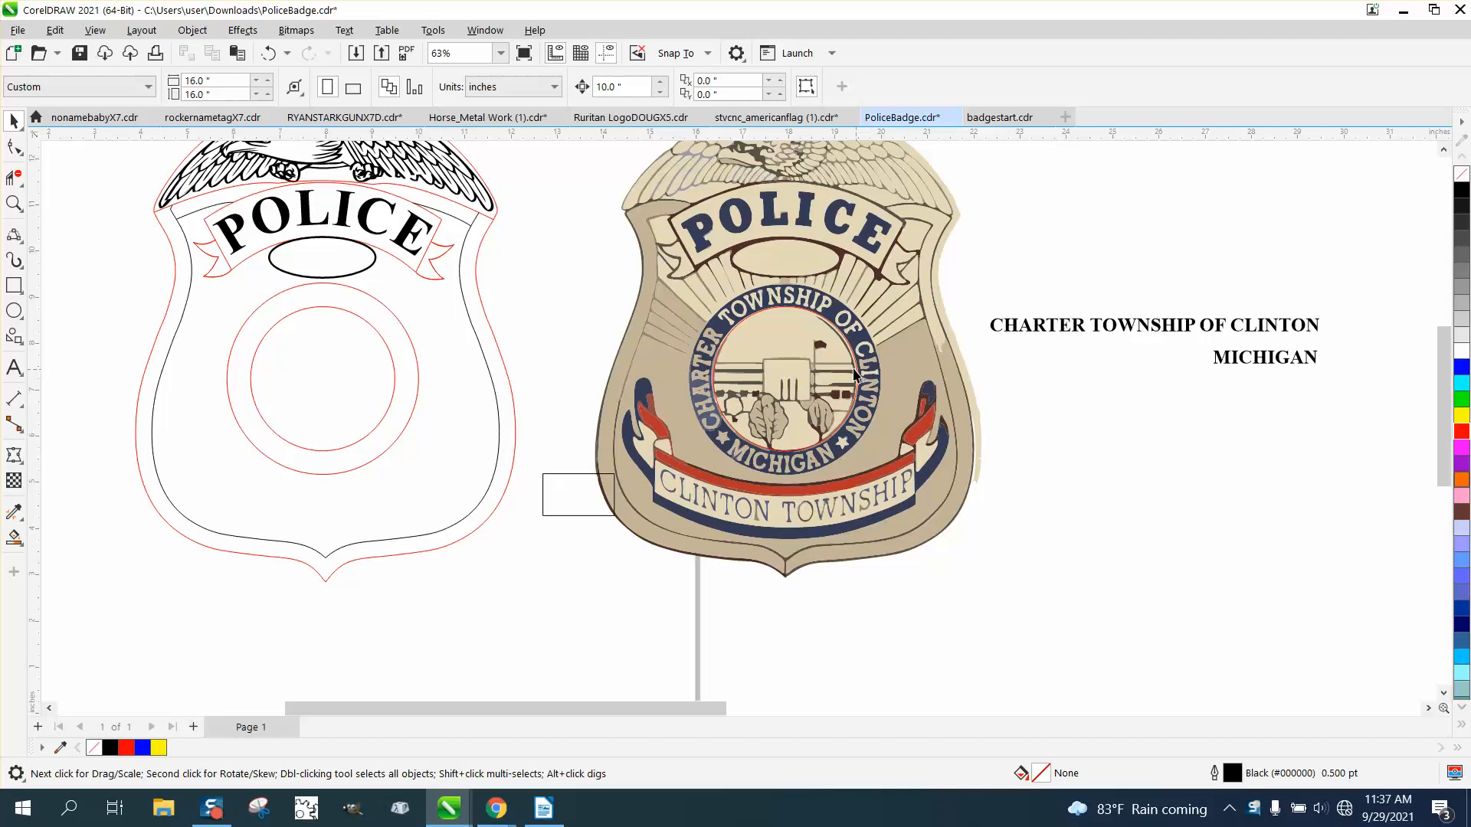
left_click(388, 344)
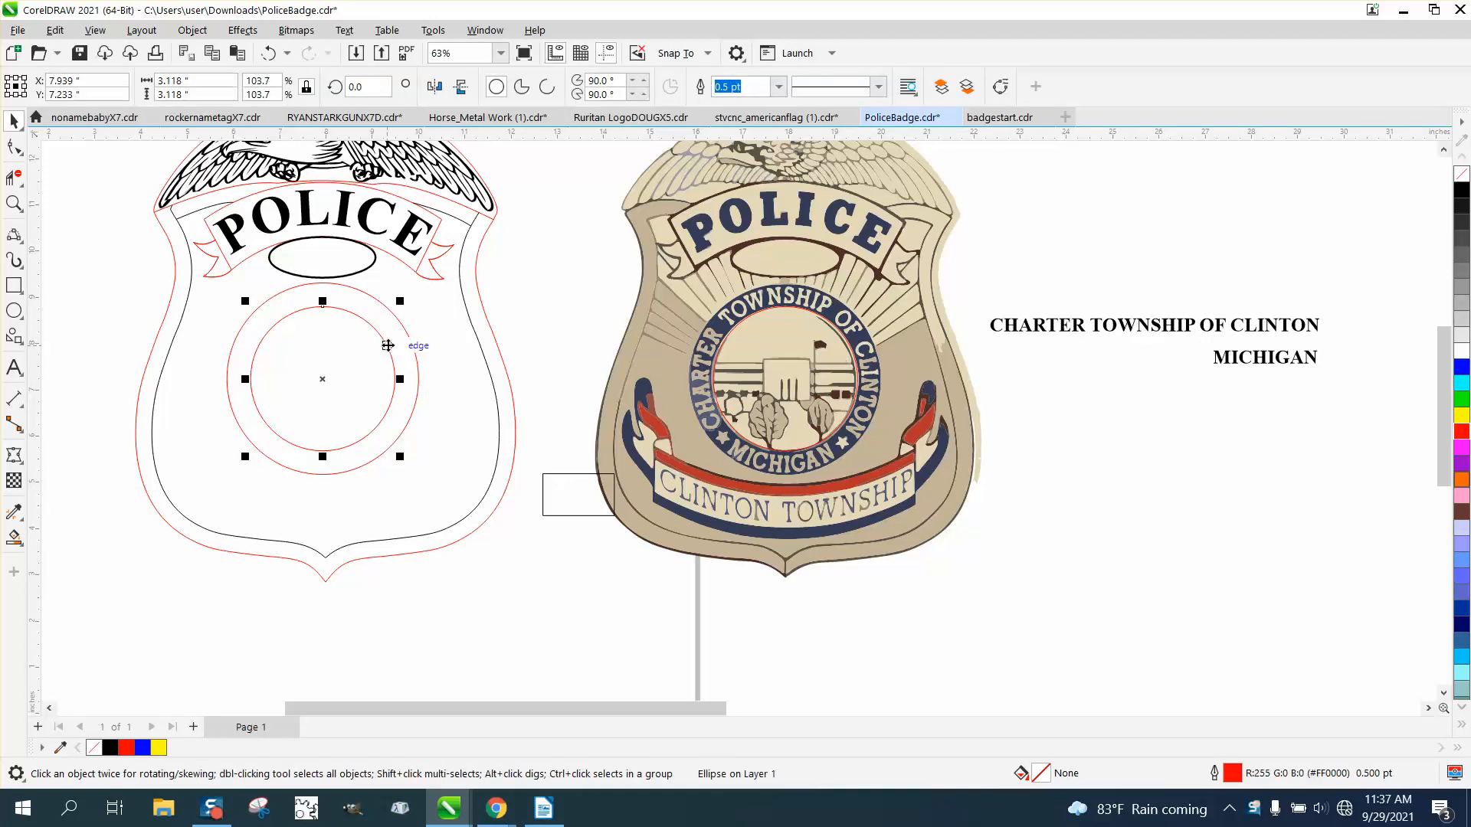
key("ctrl+d")
key("Right")
key("Right")
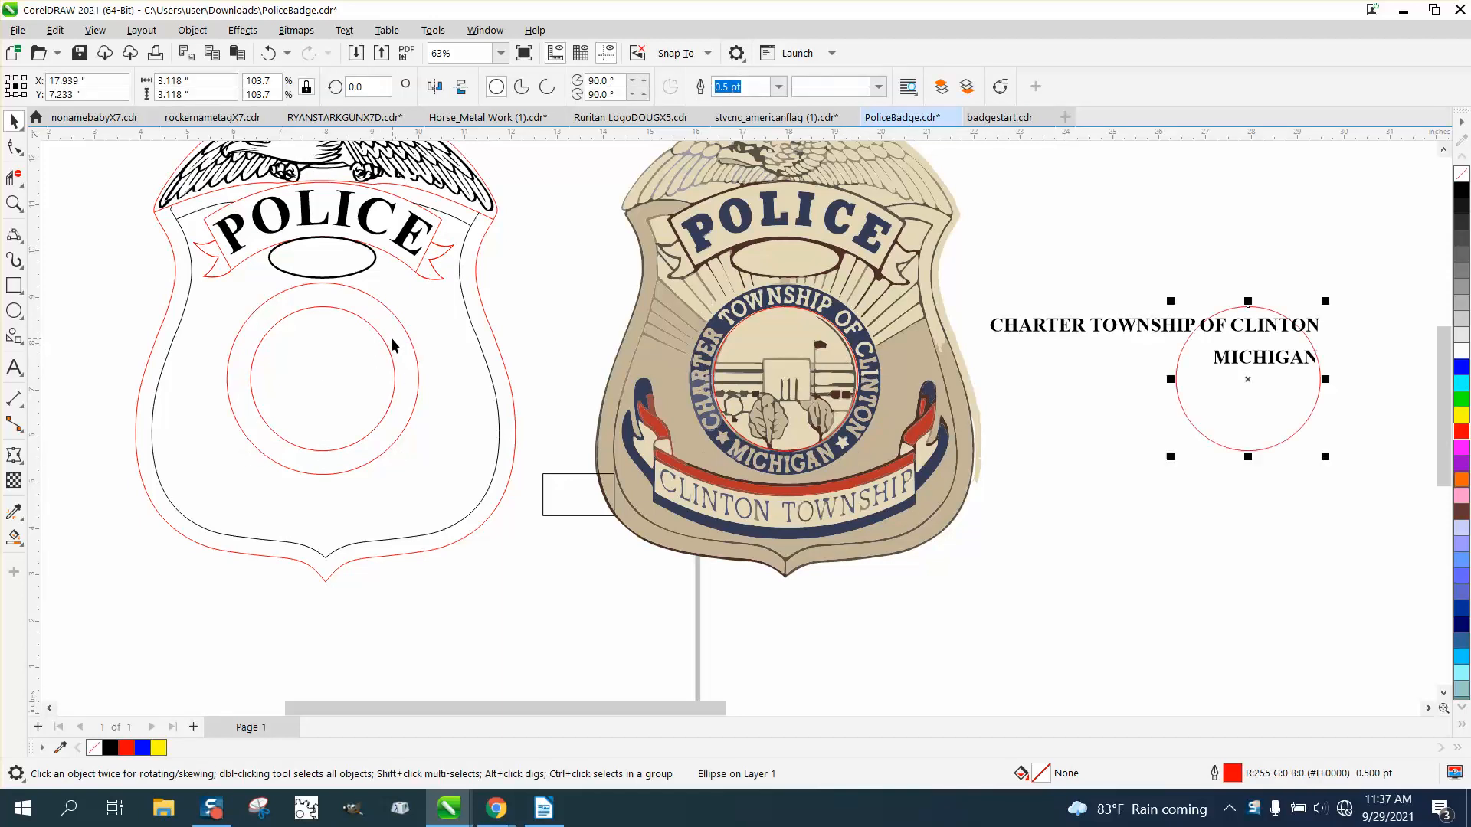
key("Right")
scroll(392, 337, "down", 2)
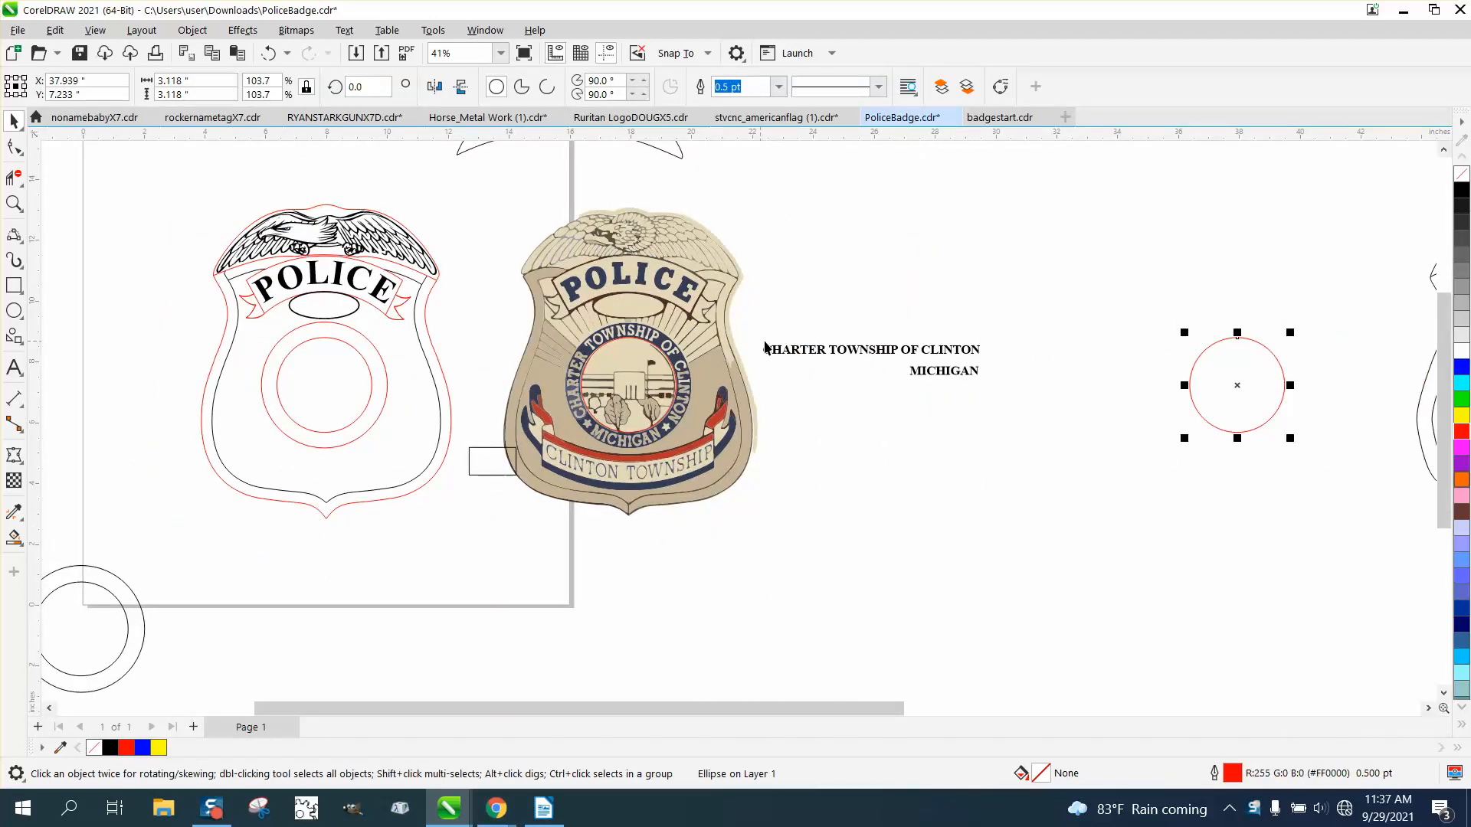
Move the CHARTER TOWNSHIP OF CLINTON text above the circle copy and fit it to the circle's upper arc.
left_click_drag(875, 352, 1162, 322)
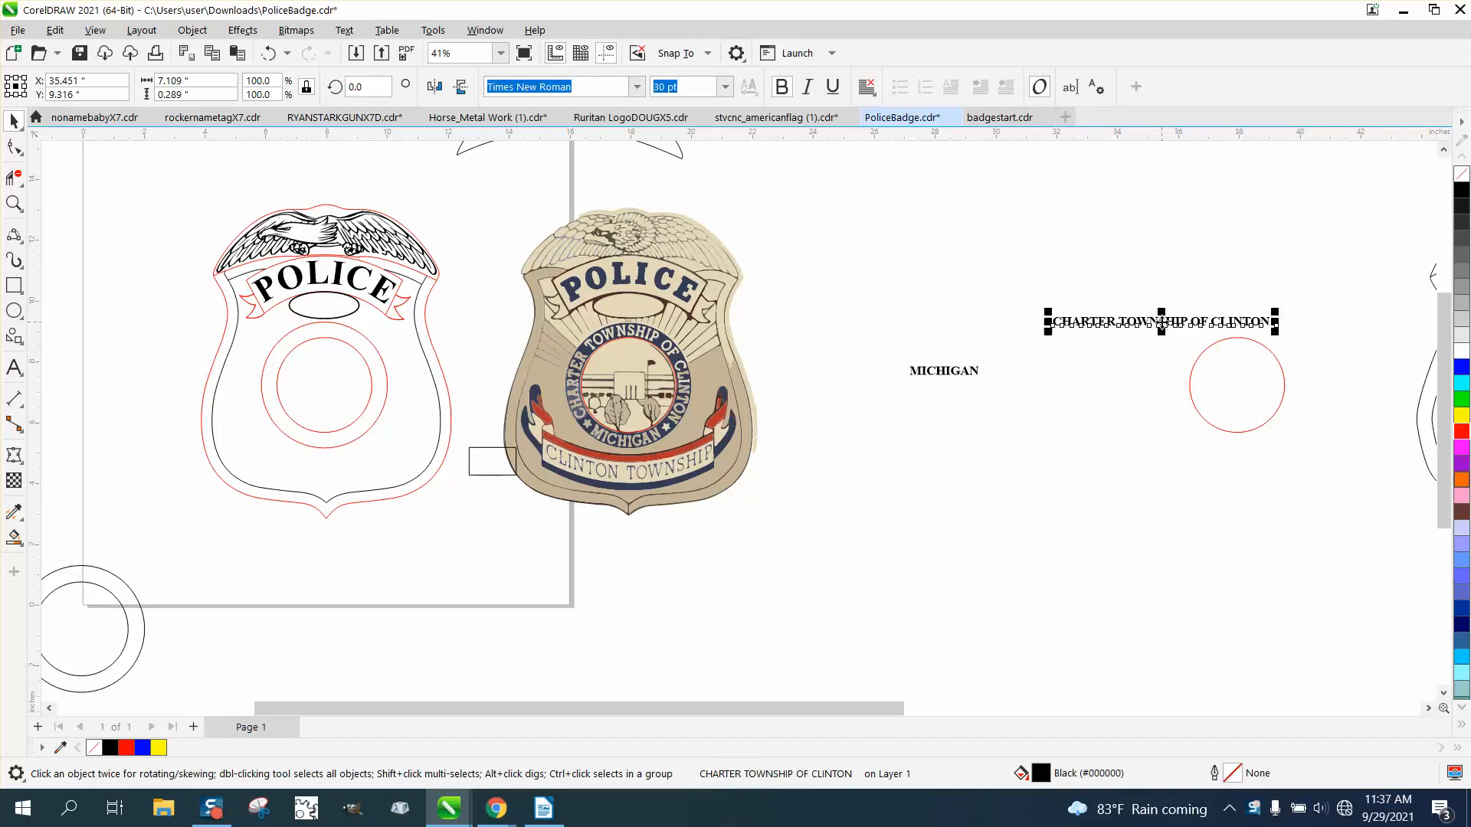
left_click(337, 33)
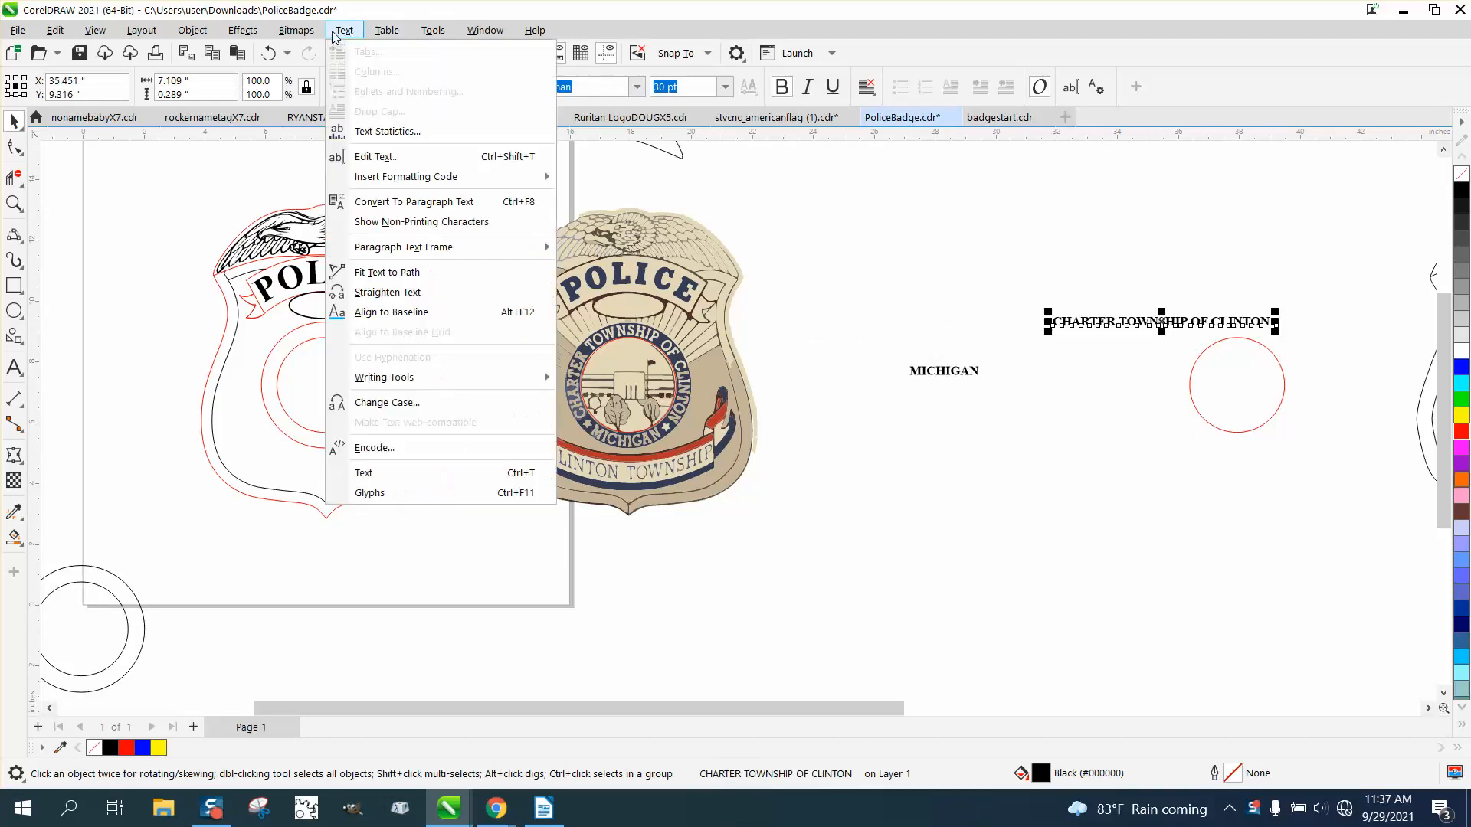
left_click(396, 272)
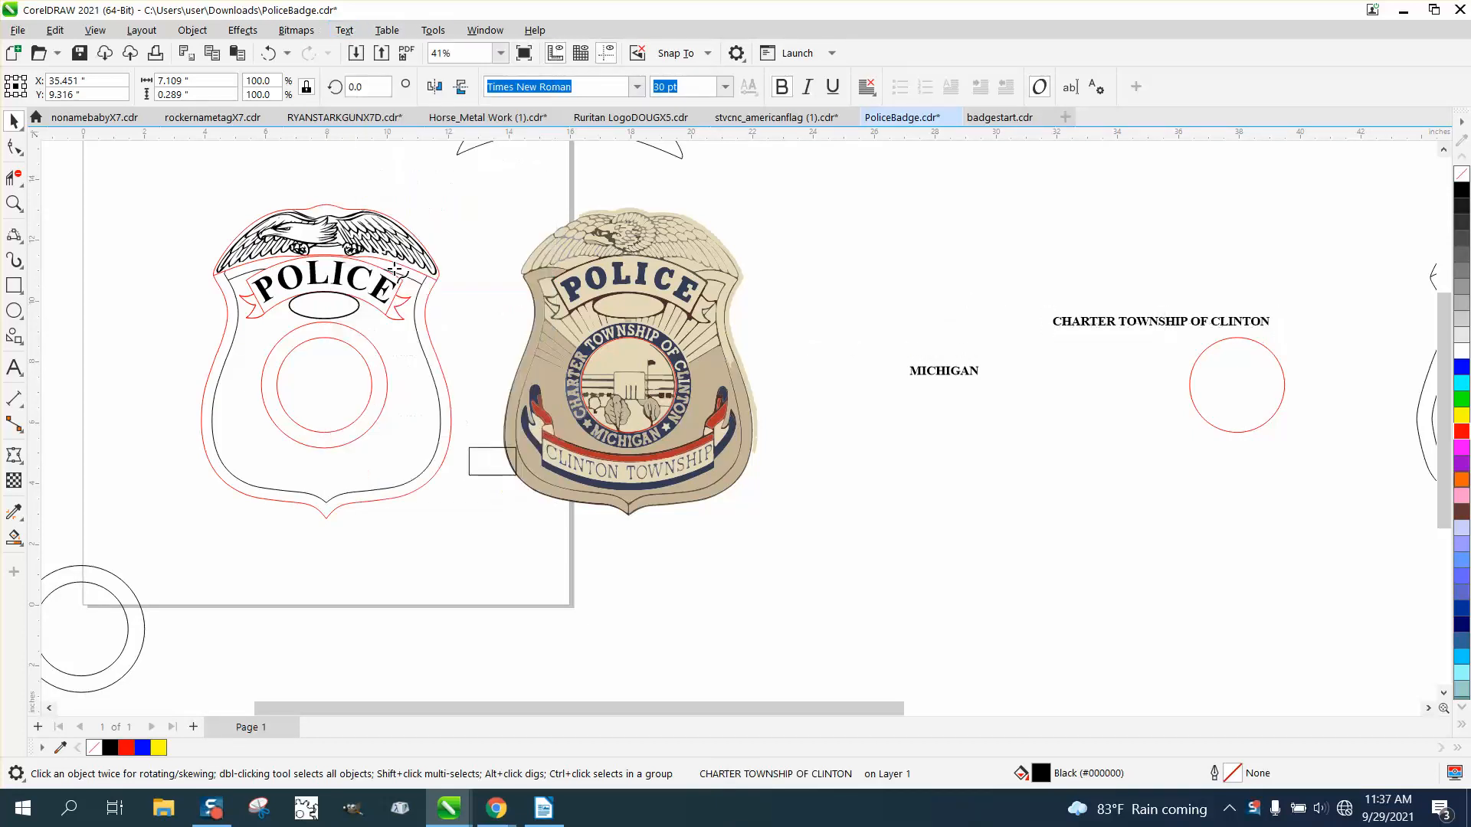
left_click(1246, 340)
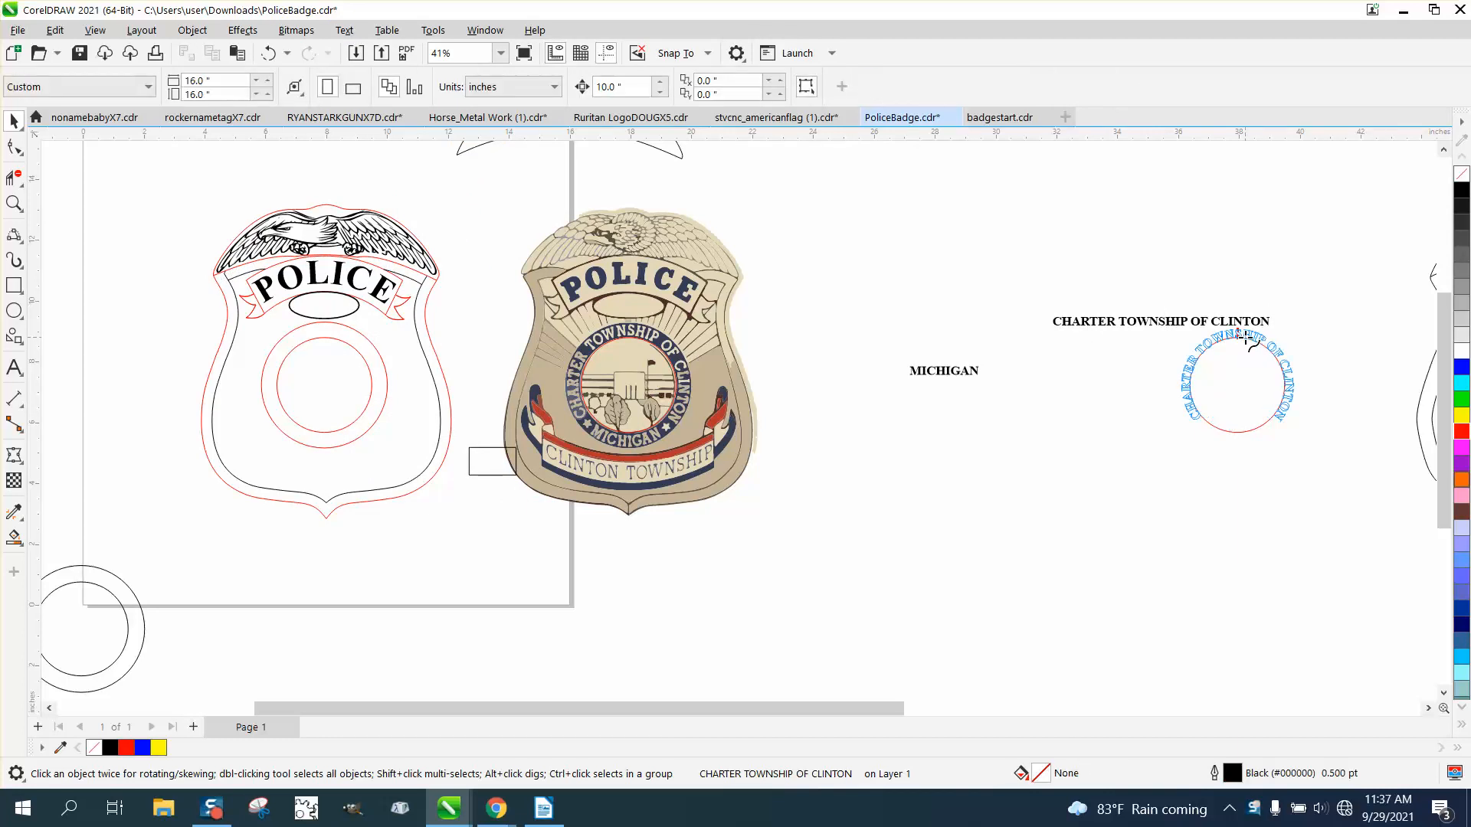
left_click(1245, 340)
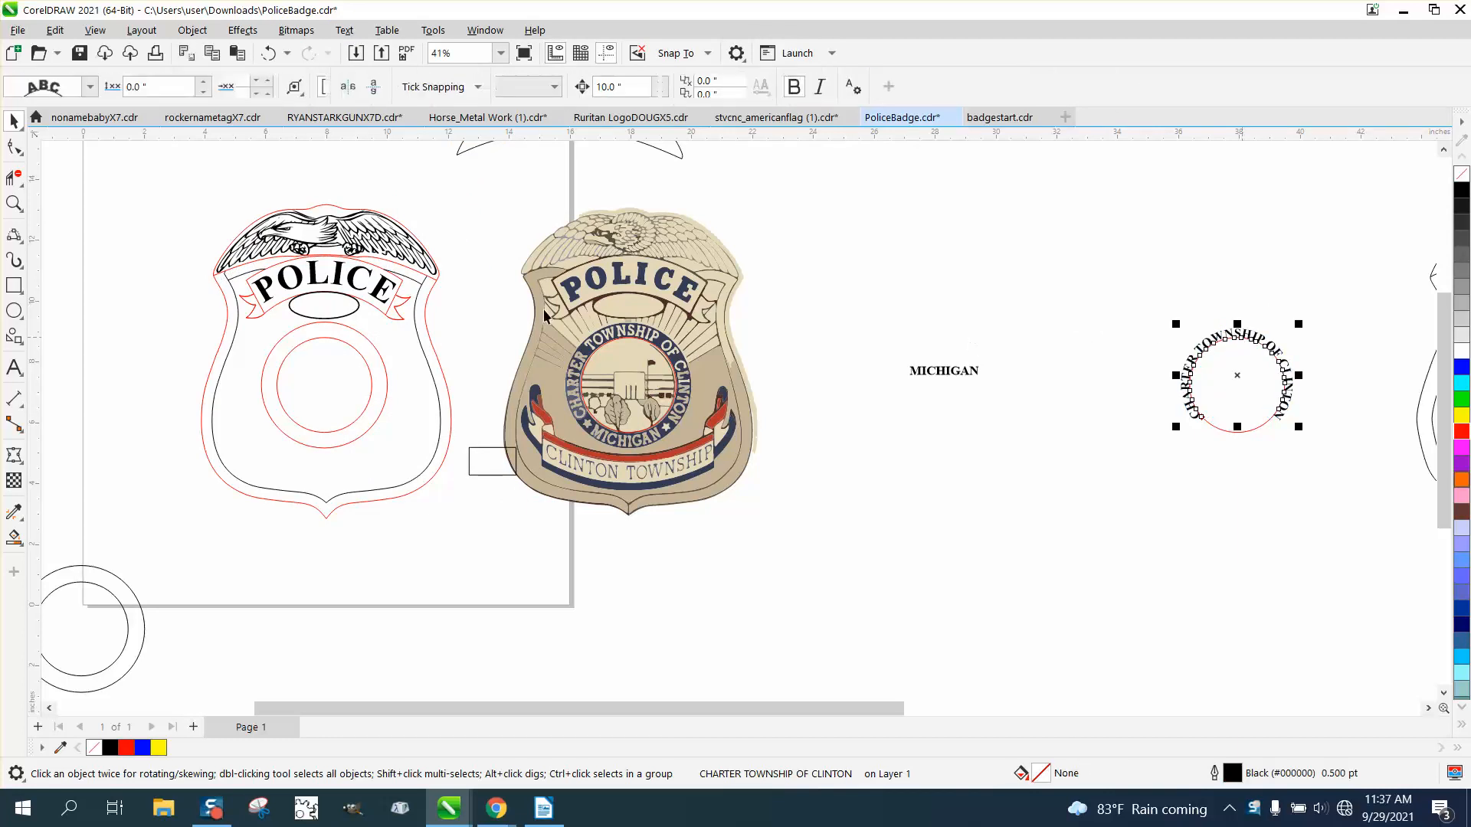
Set the arched CHARTER TOWNSHIP OF CLINTON text's distance from the circle to 0.1 inch, keeping its offset at 0.106 inch.
key("z")
left_click_drag(1160, 309, 1349, 461)
left_click(20, 129)
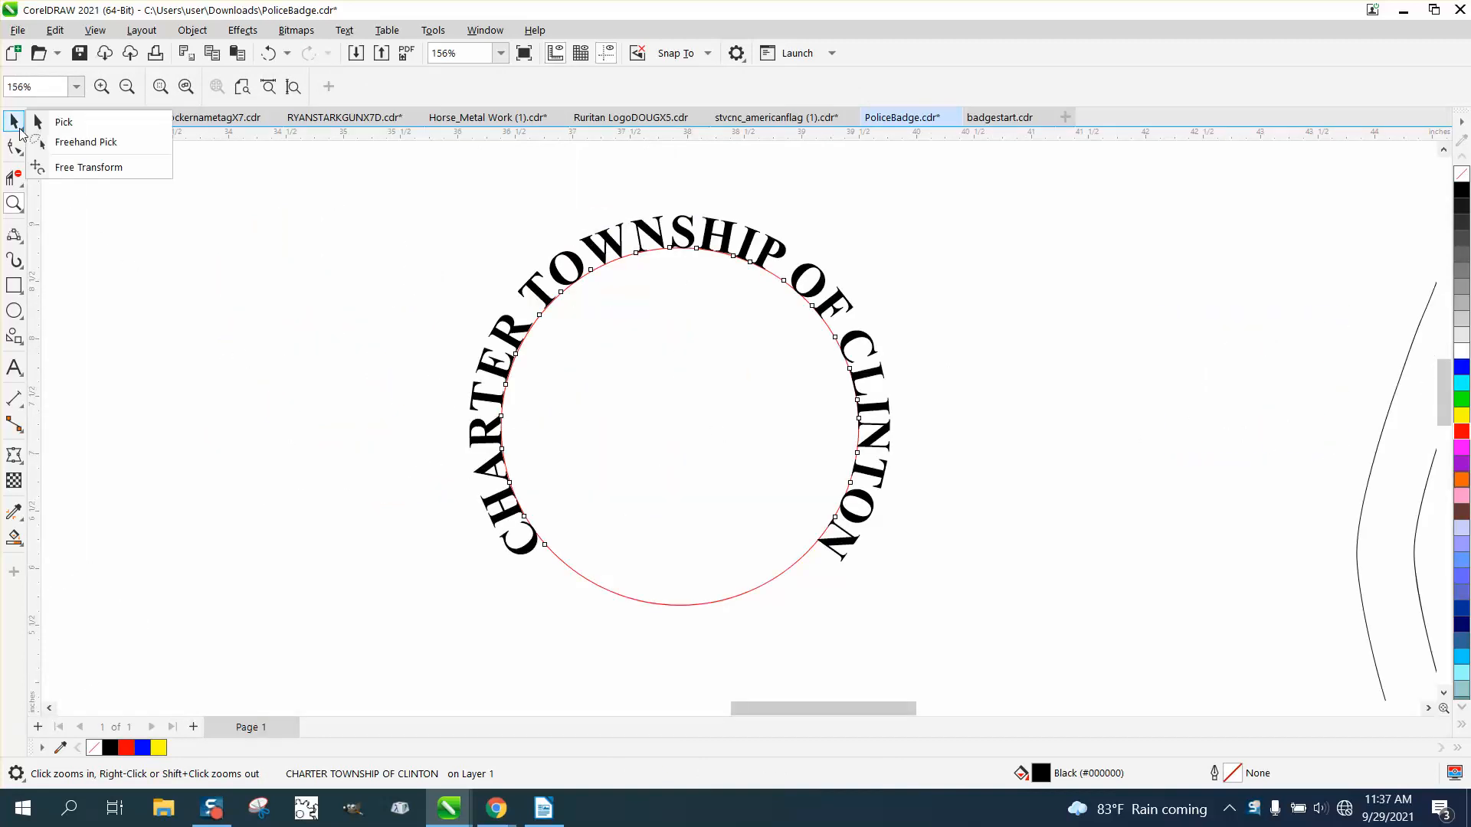
left_click(15, 122)
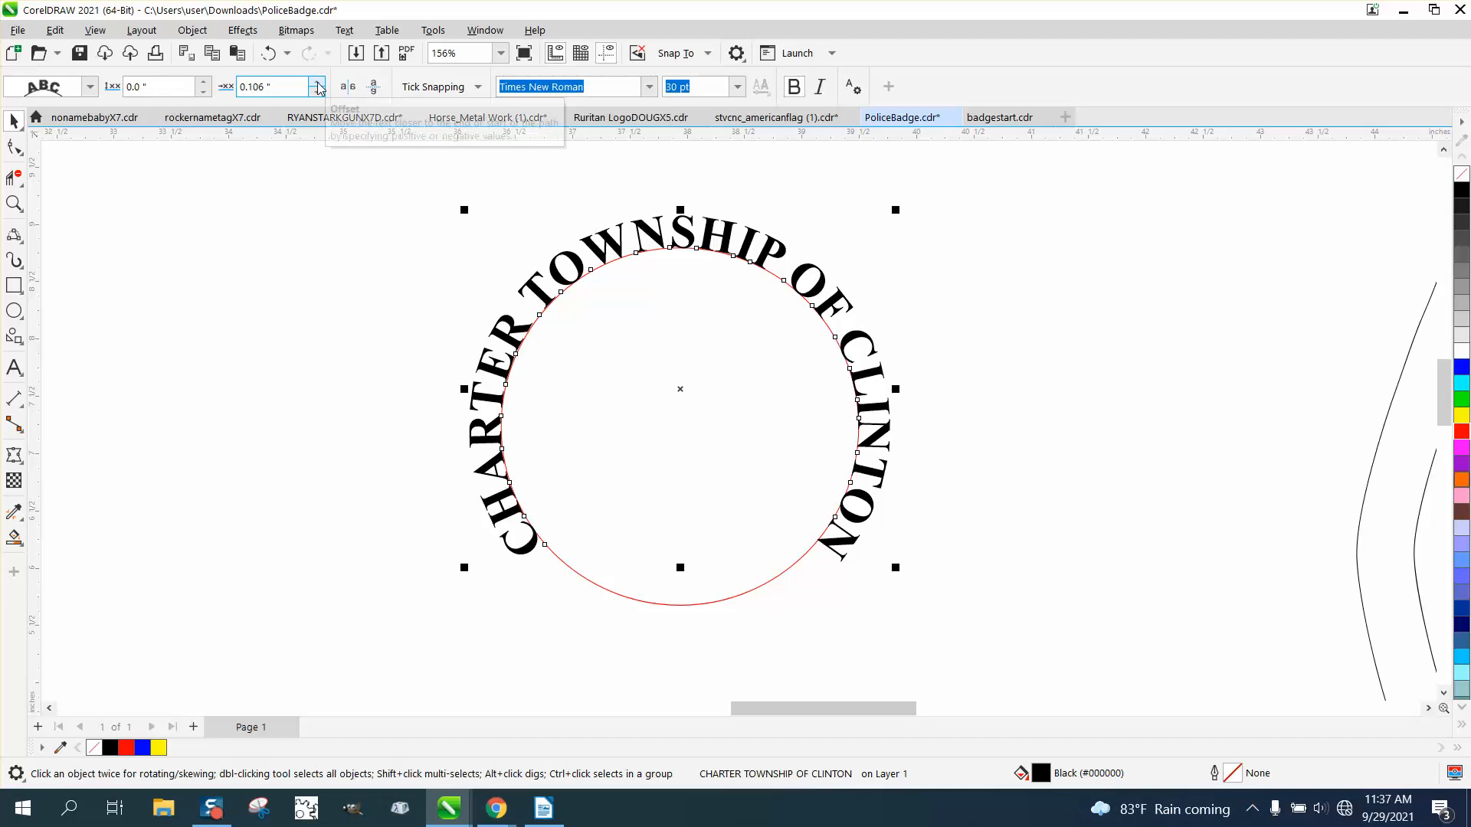
left_click(317, 81)
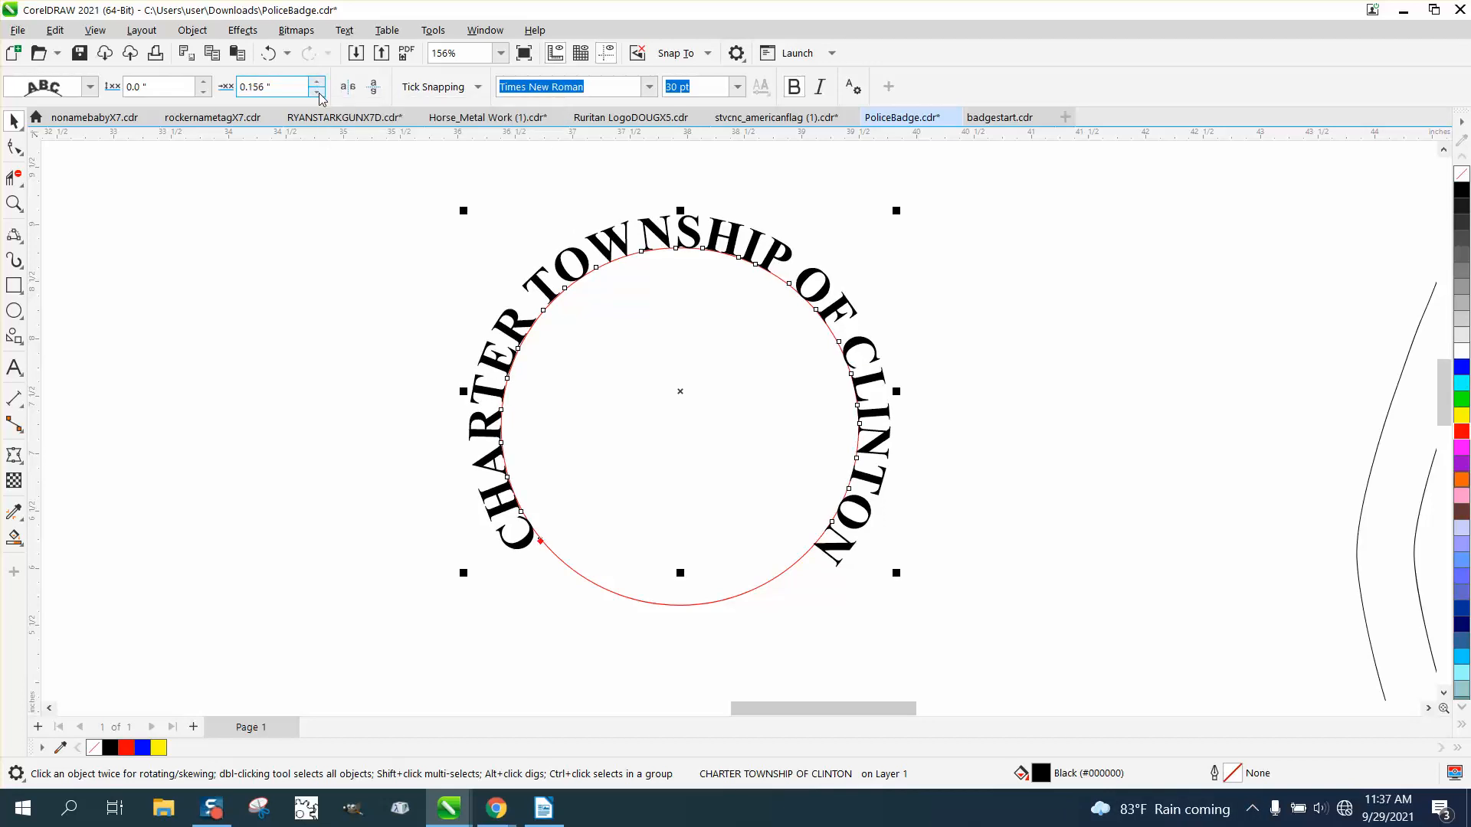
left_click(317, 92)
left_click(203, 81)
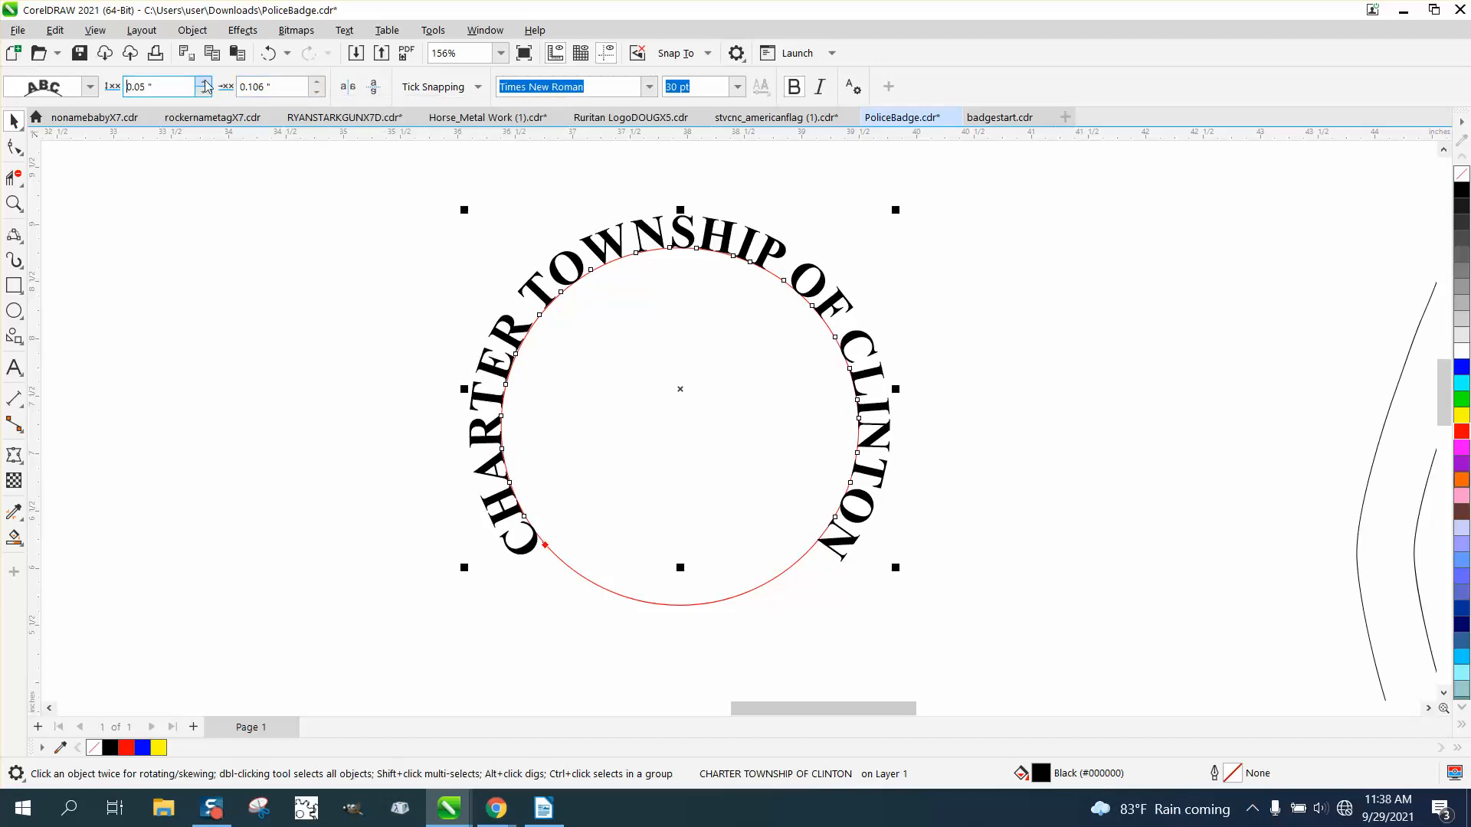
left_click(205, 81)
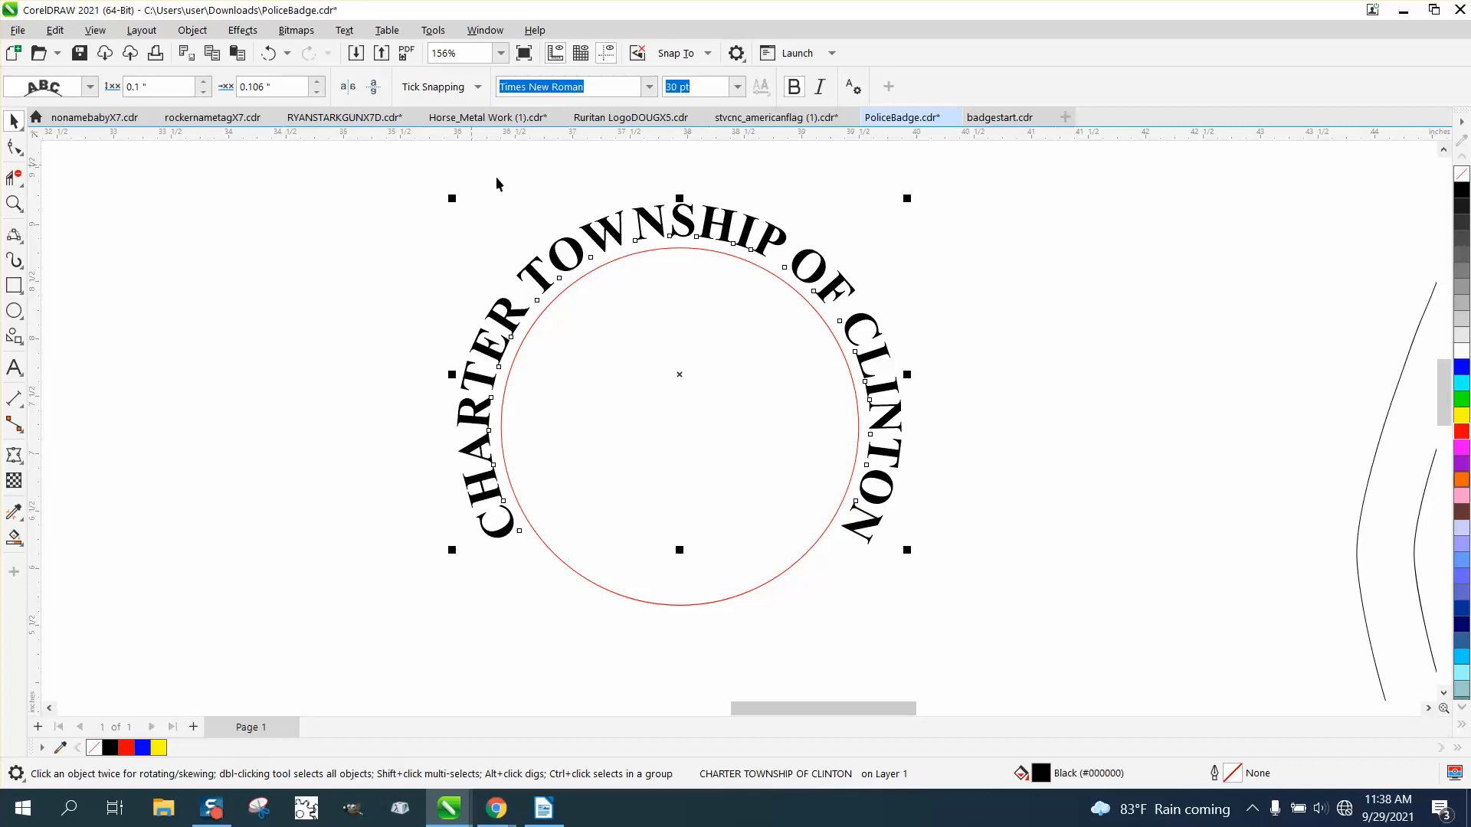
Move the arched text together with its circle 30 inches left onto the badge drawing's rings.
scroll(1019, 305, "down", 4)
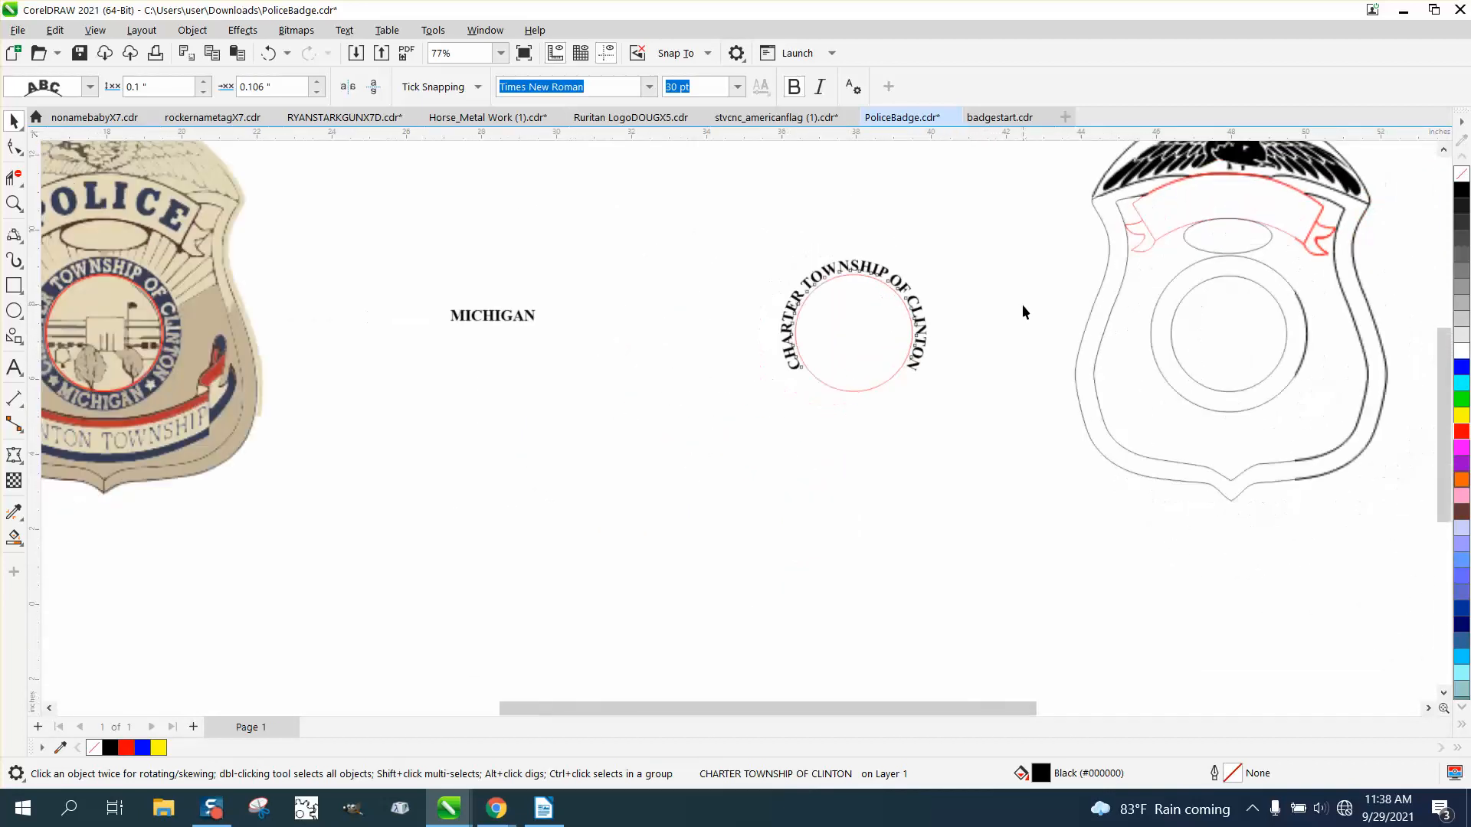
left_click_drag(705, 234, 1022, 447)
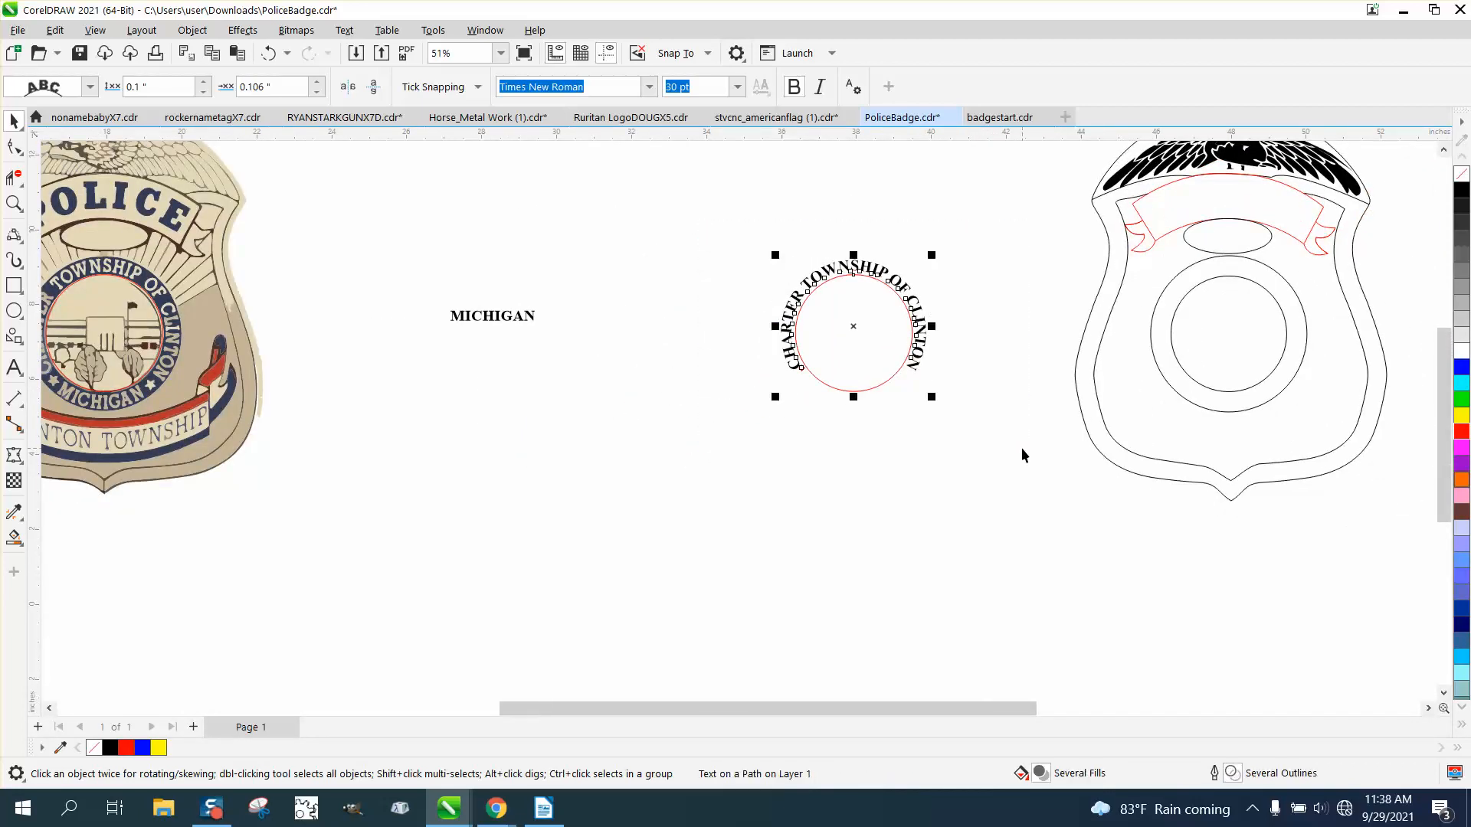
scroll(1051, 462, "down", 1)
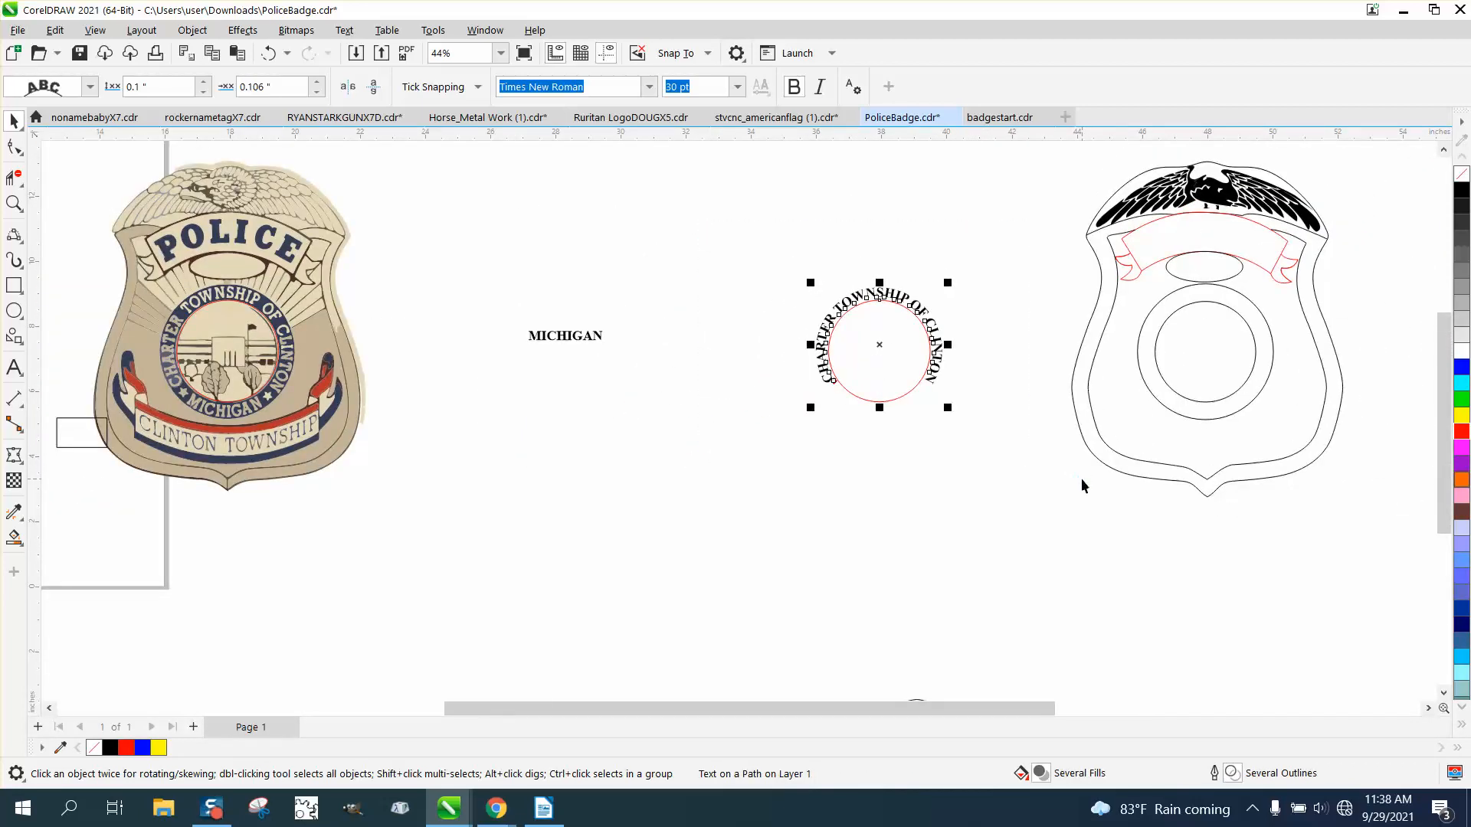
key("Left")
key("Up")
scroll(1104, 492, "down", 1)
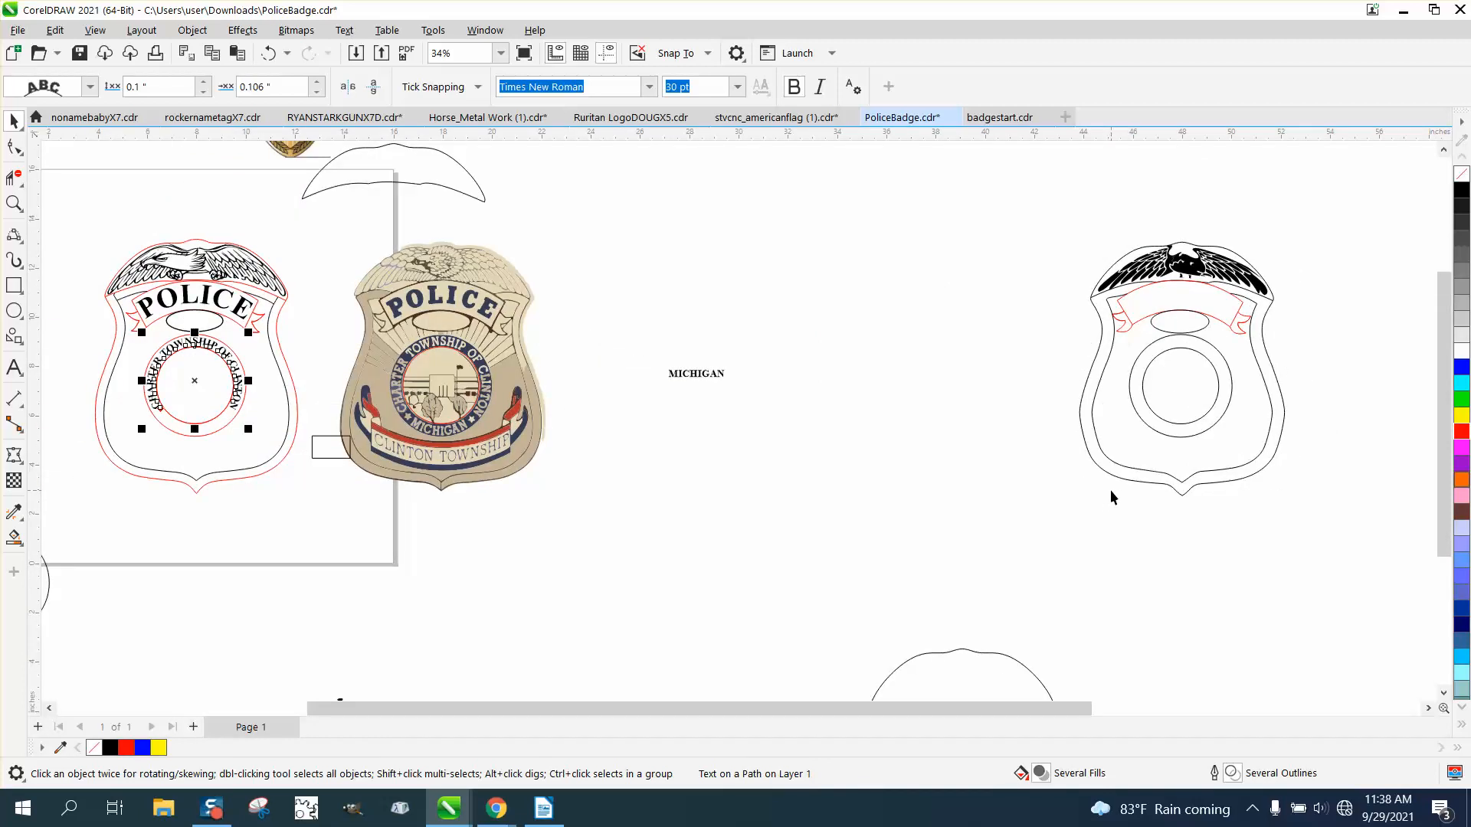
Examine how the arched text fits between the badge drawing's inner and outer rings.
left_click(14, 203)
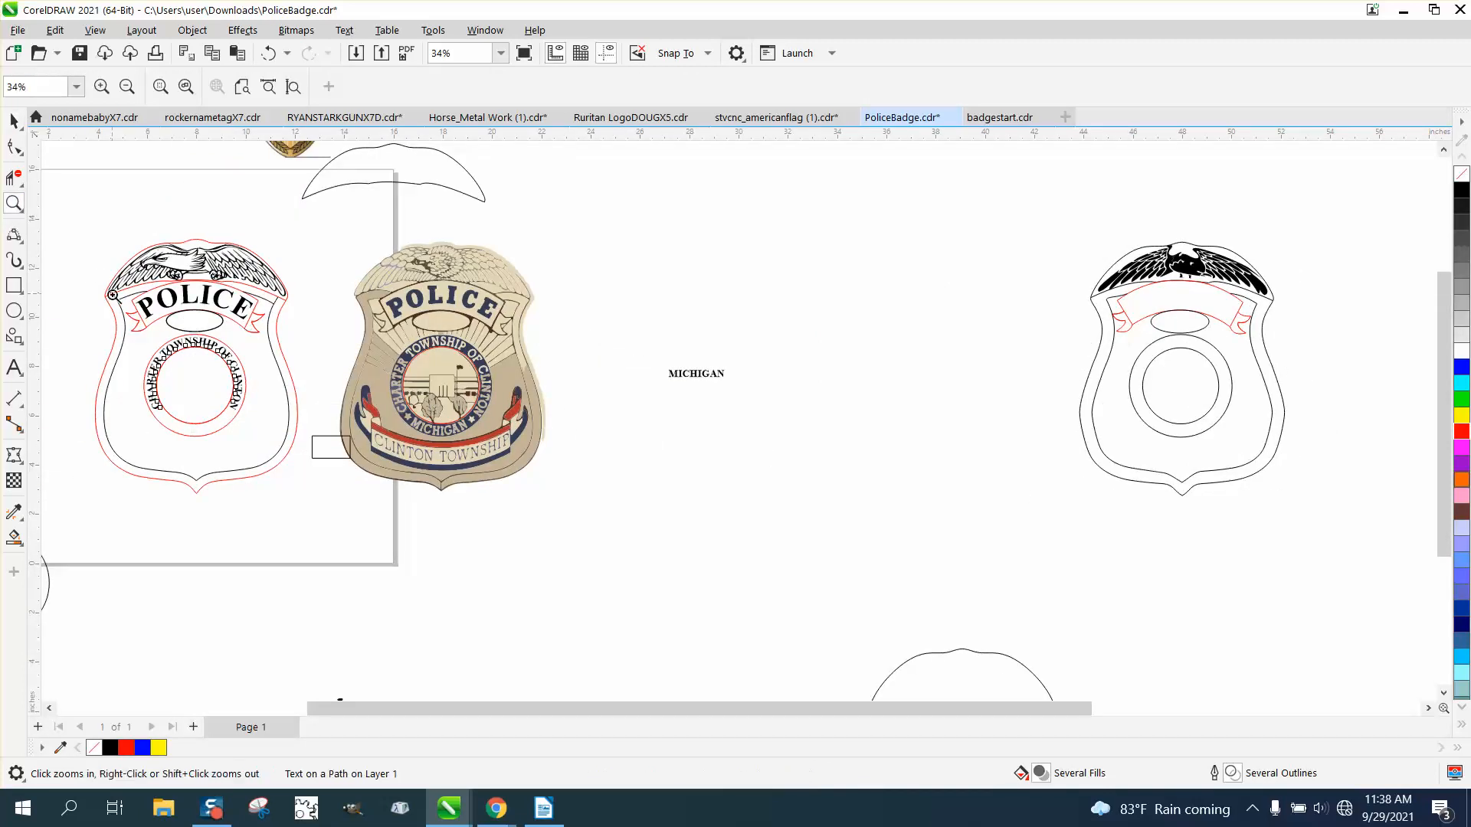
left_click(352, 453)
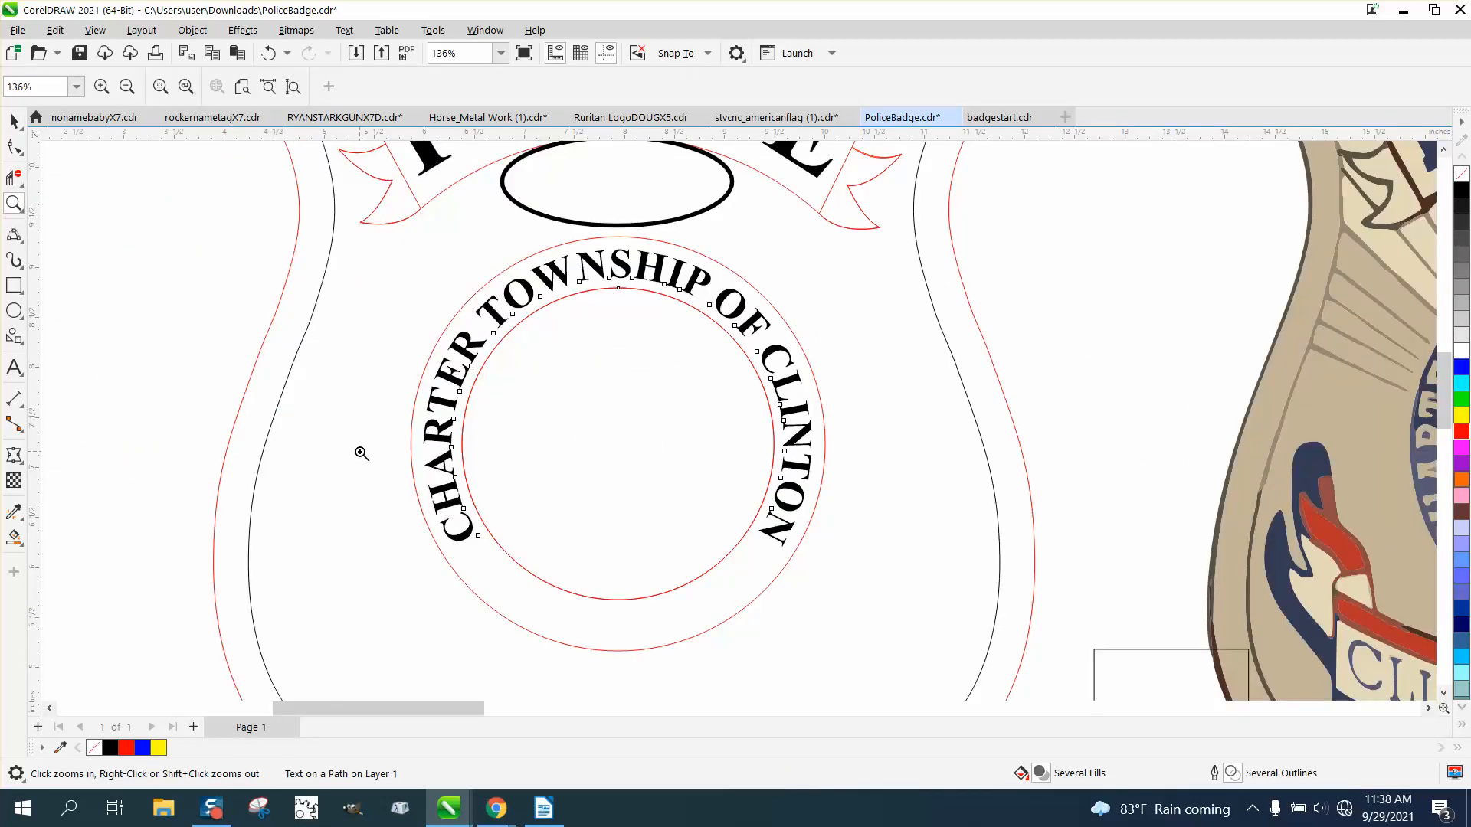
left_click(13, 121)
key("F4")
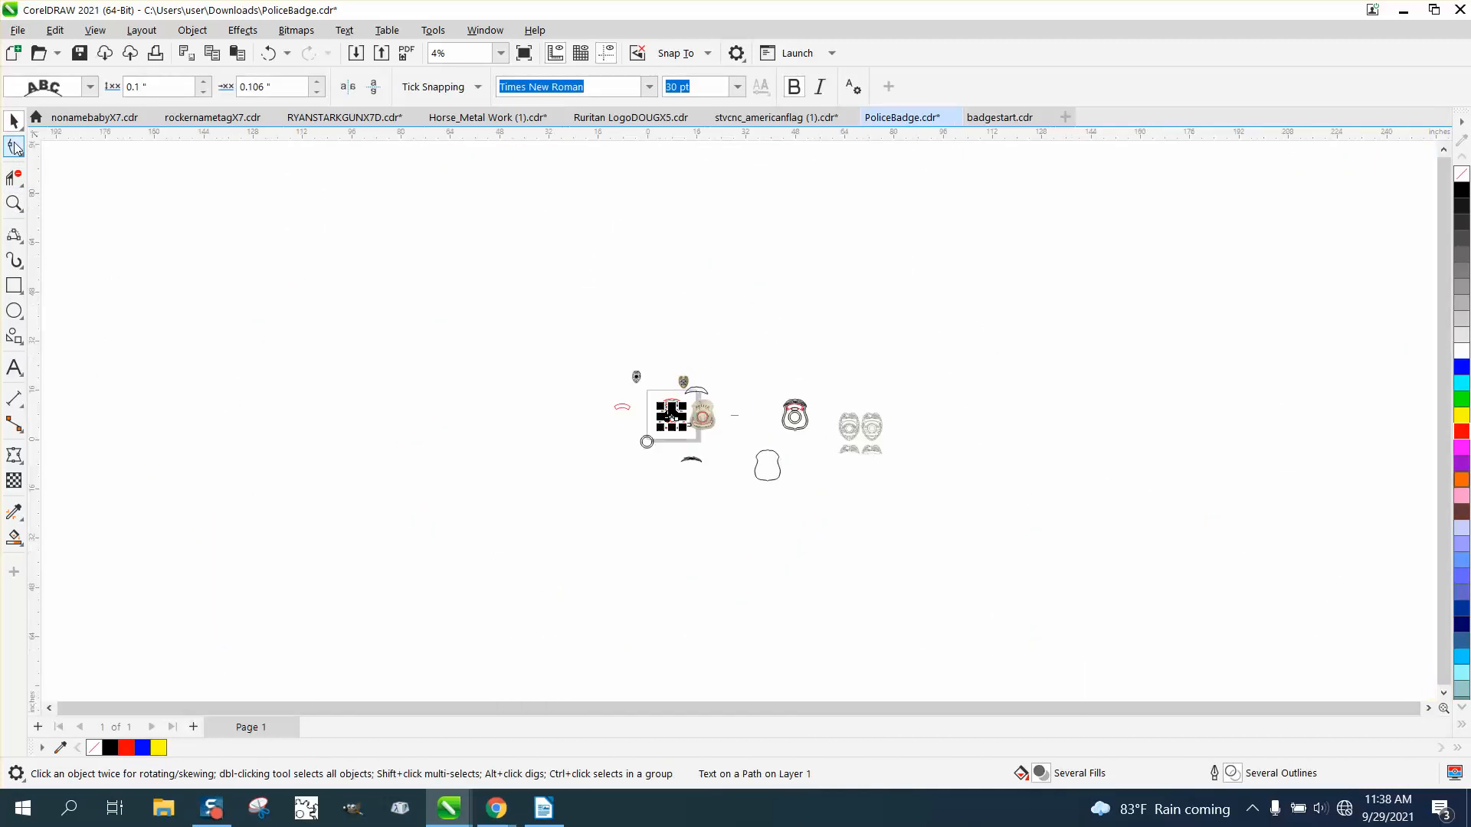
key("F3")
scroll(241, 154, "up", 3)
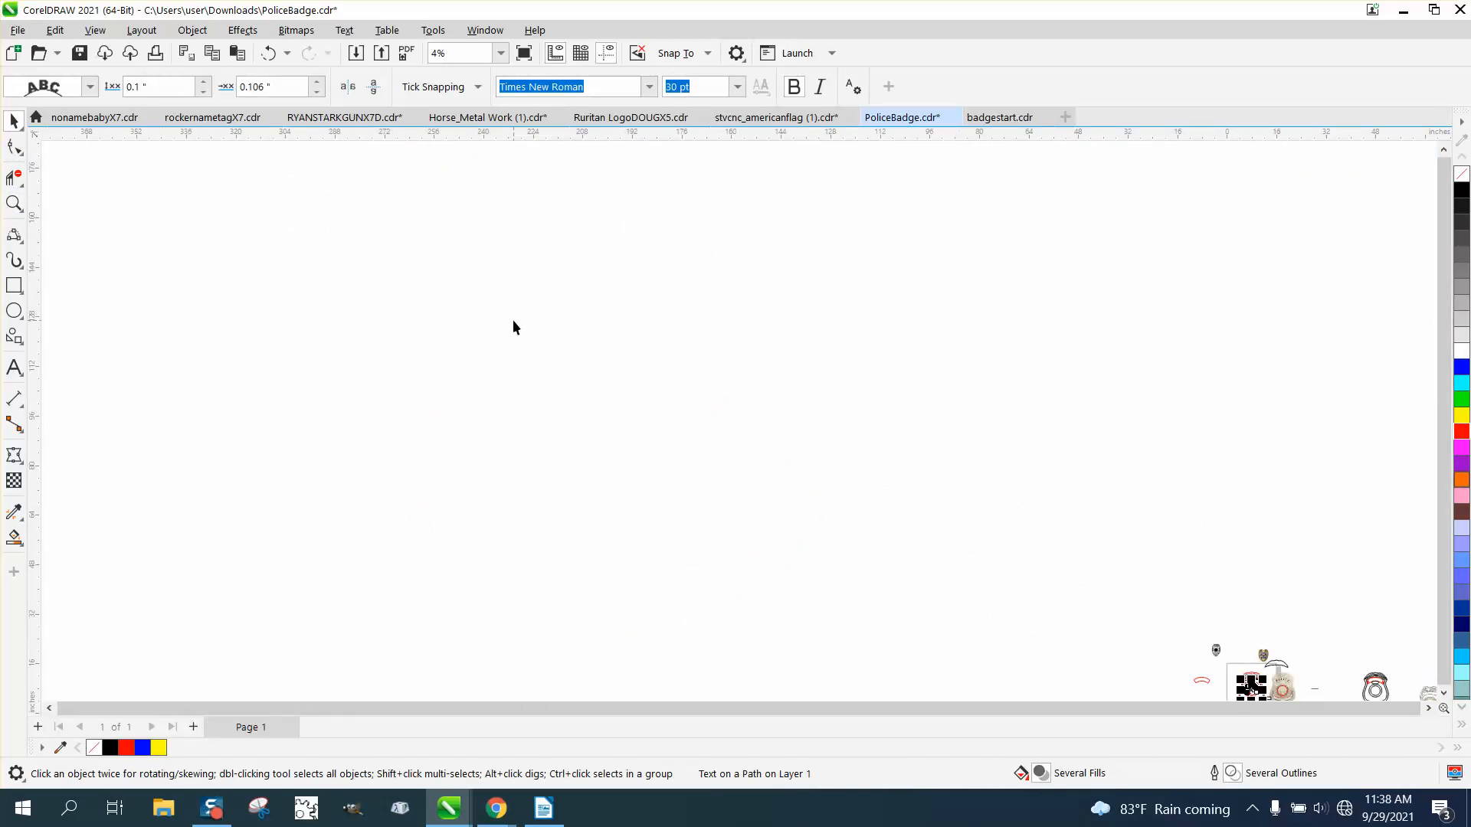
key("F4")
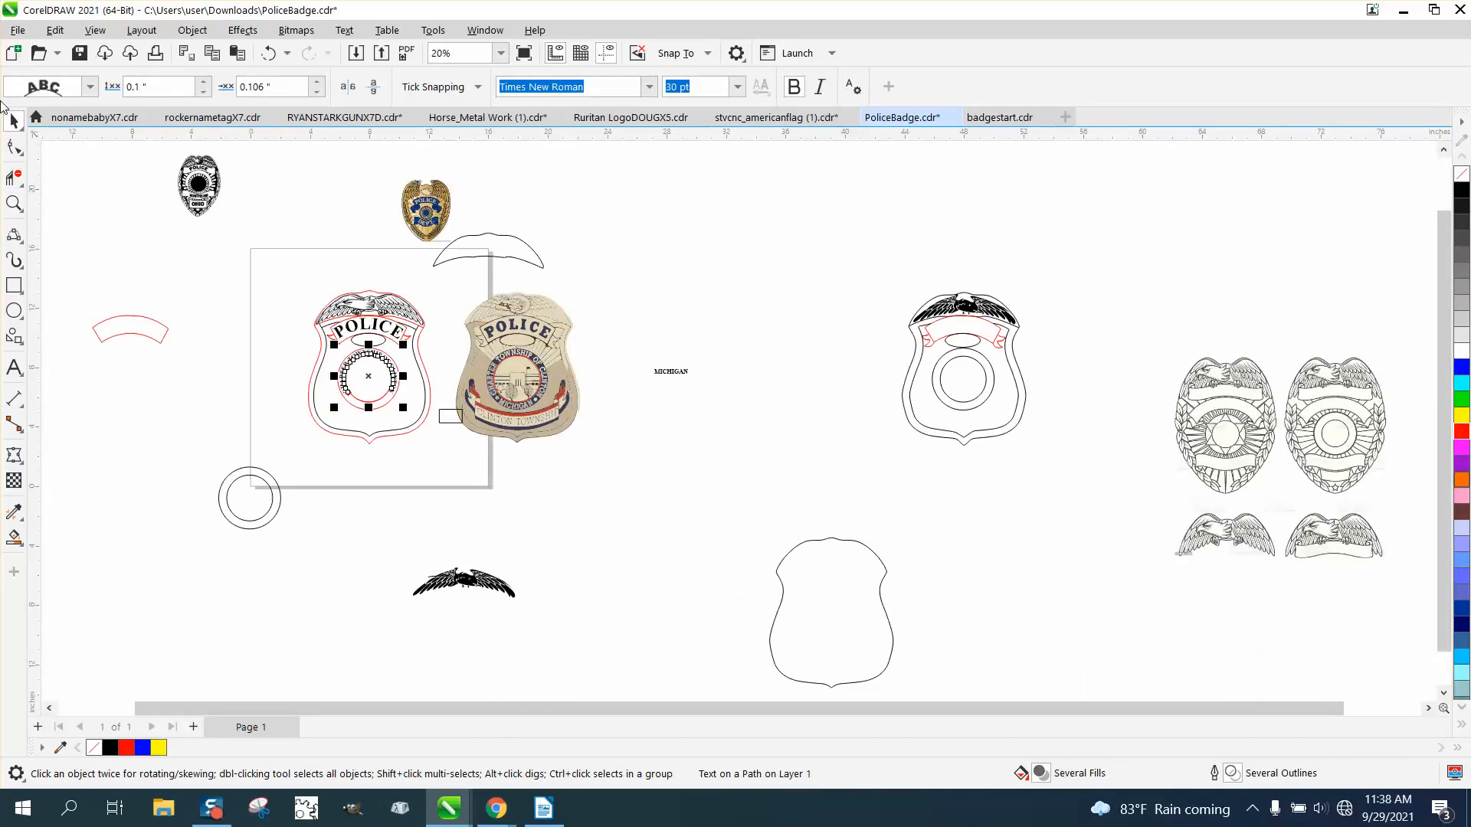
Undo the moves that placed the arched text and its circle on the badge drawing.
left_click(271, 52)
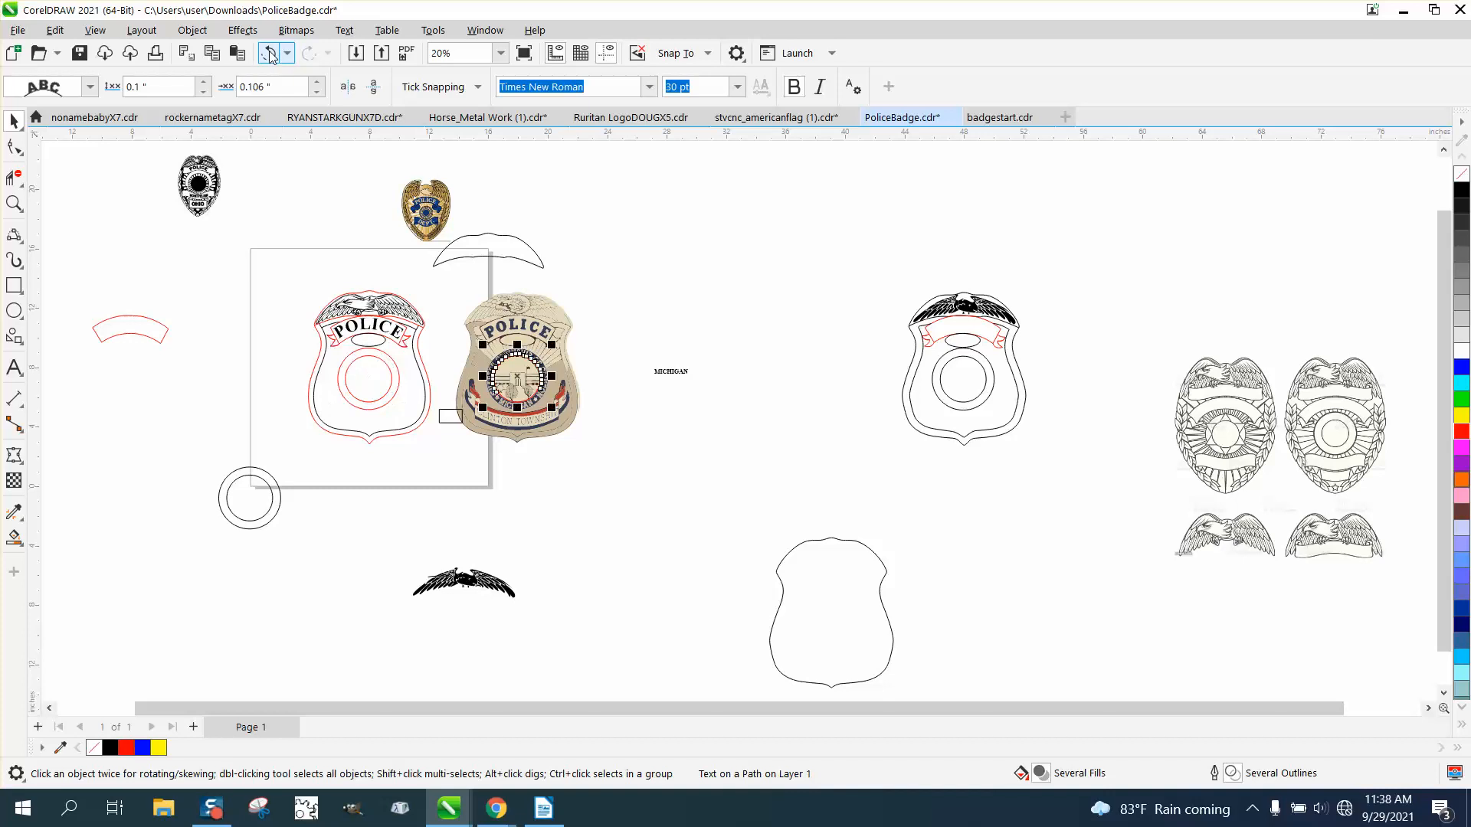
left_click(269, 52)
left_click(270, 54)
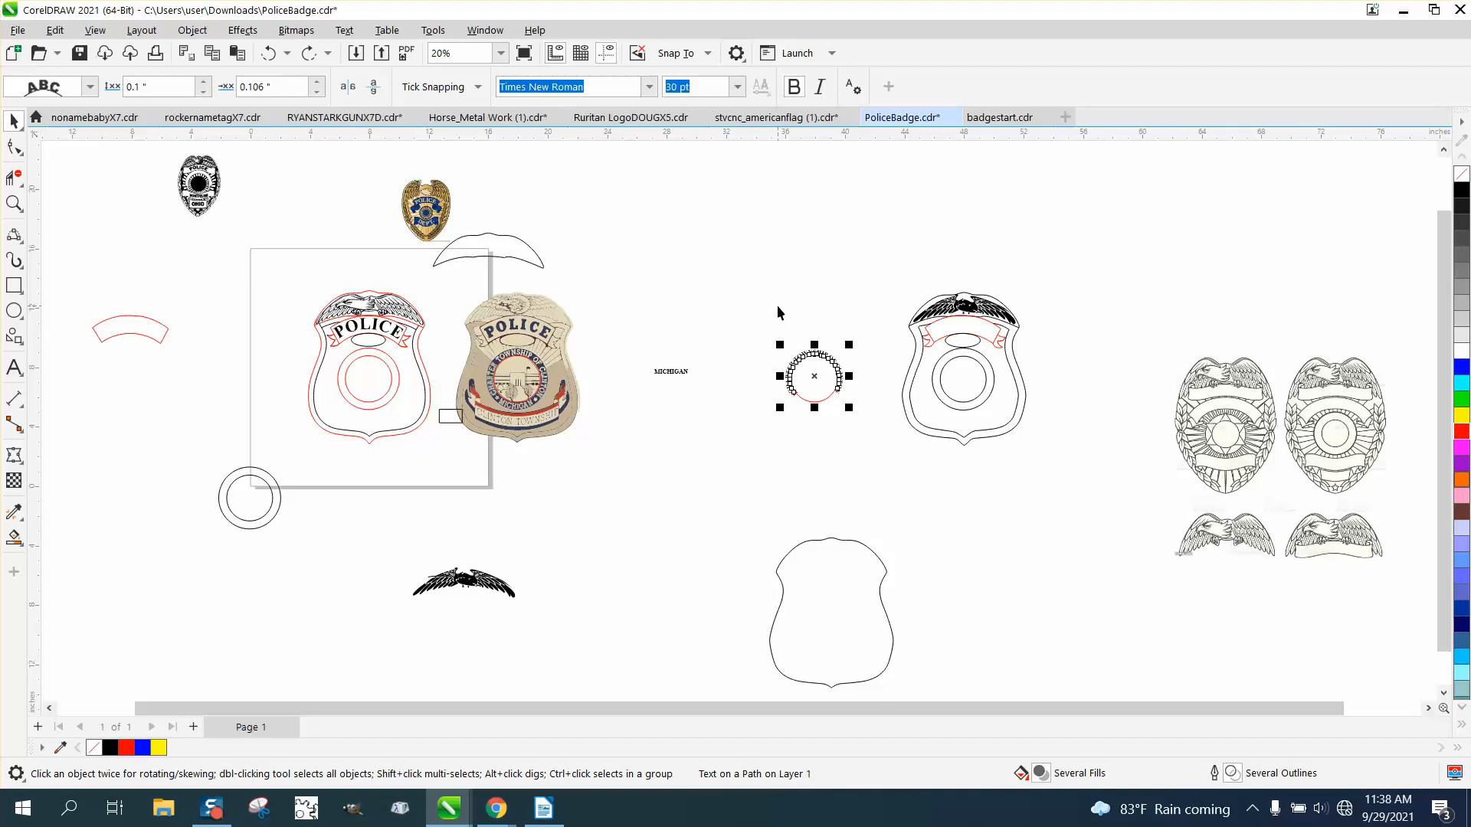
Break the arched CHARTER TOWNSHIP OF CLINTON text apart from its circle.
left_click_drag(772, 317, 875, 433)
left_click(192, 30)
left_click(236, 442)
left_click(724, 465)
Move the separated red circle 10 inches left to the MICHIGAN text.
left_click(815, 404)
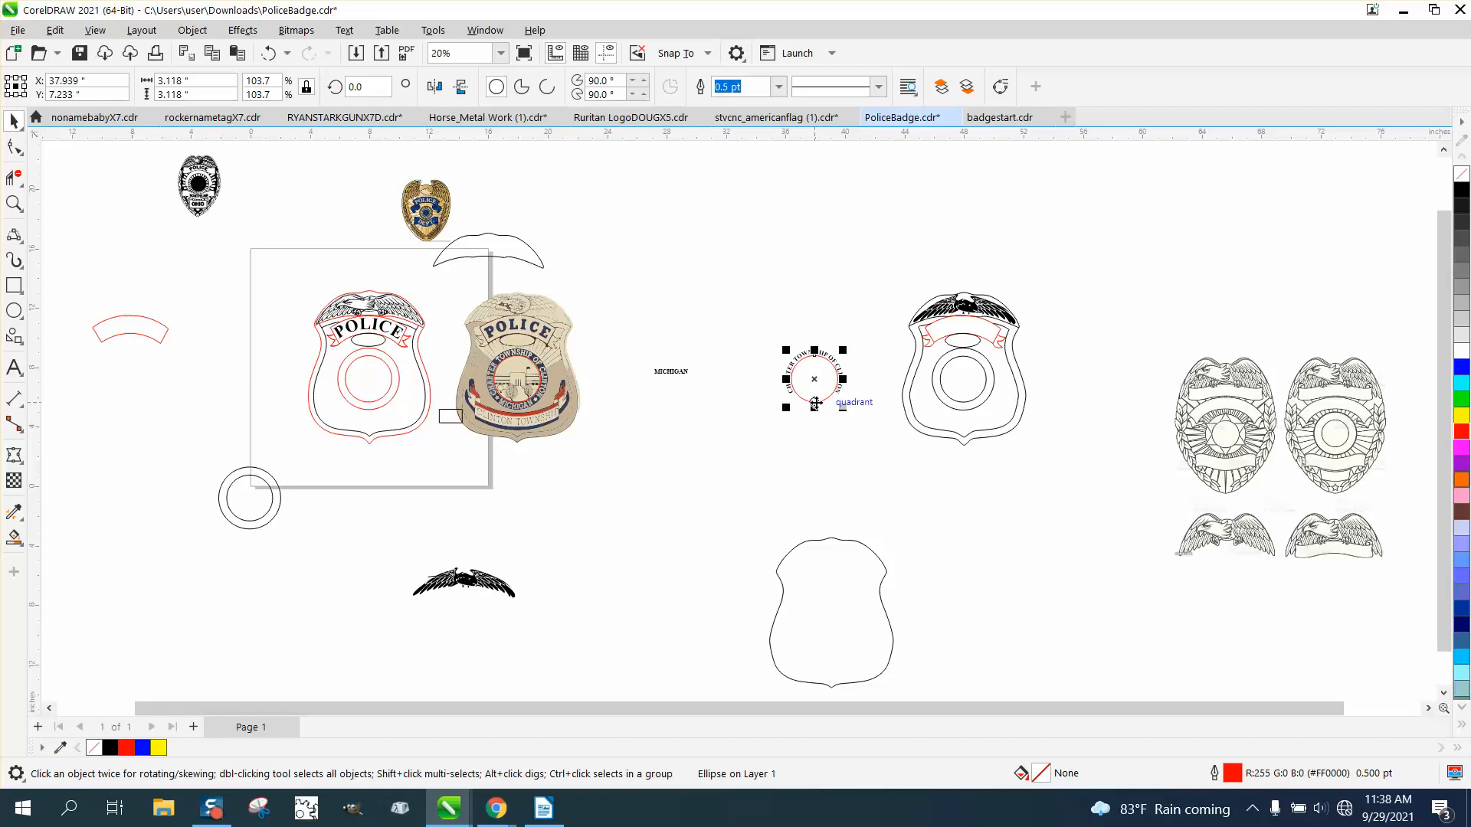
key("shift+Left")
key("shift+Left")
key("shift+Left")
key("shift+Left")
key("shift+Left")
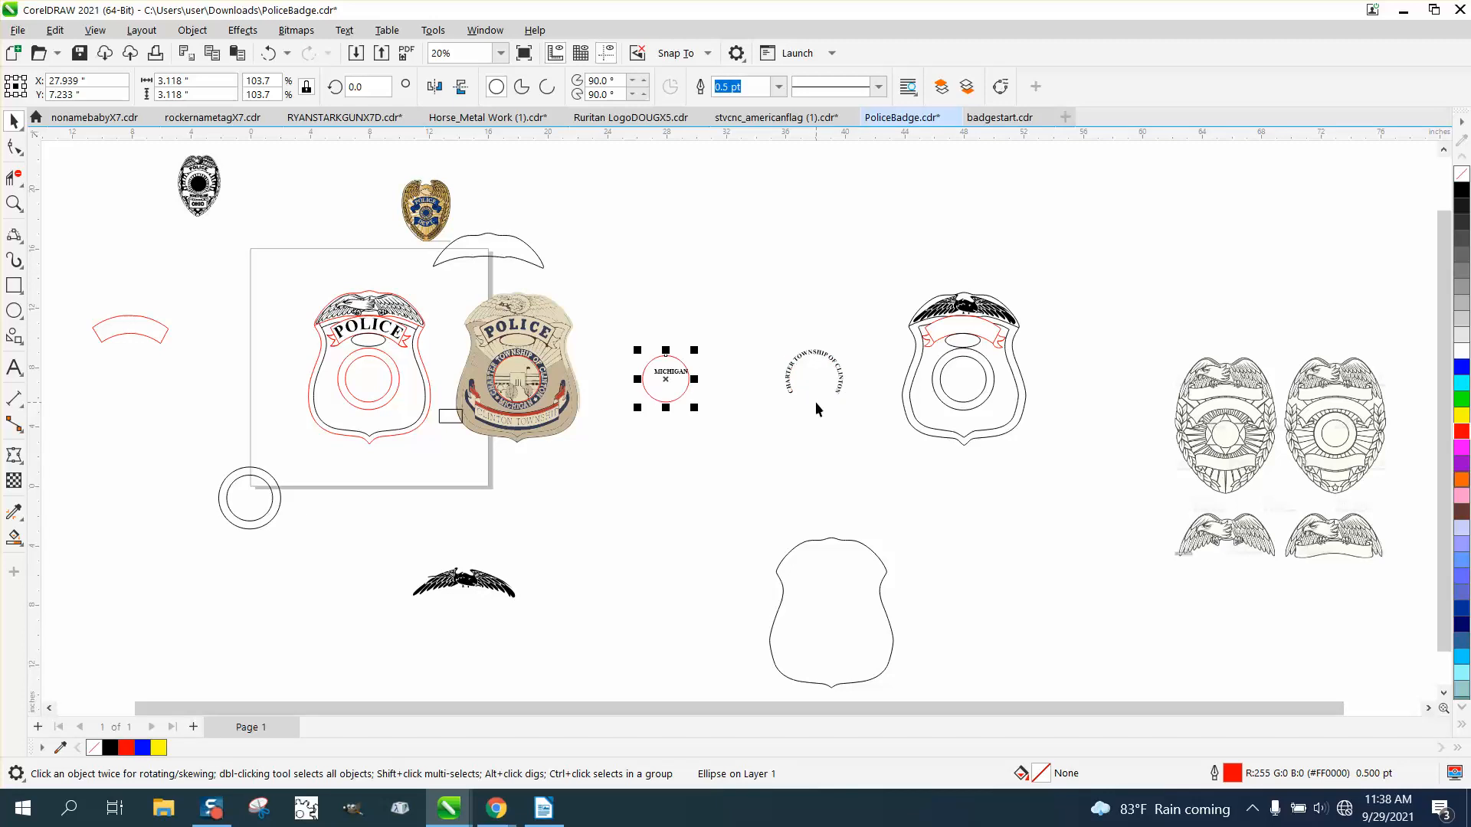
Move the MICHIGAN text out of the red circle and place it just below the circle.
left_click(641, 296)
left_click(671, 371)
left_click_drag(671, 372, 804, 469)
left_click(14, 203)
key("space")
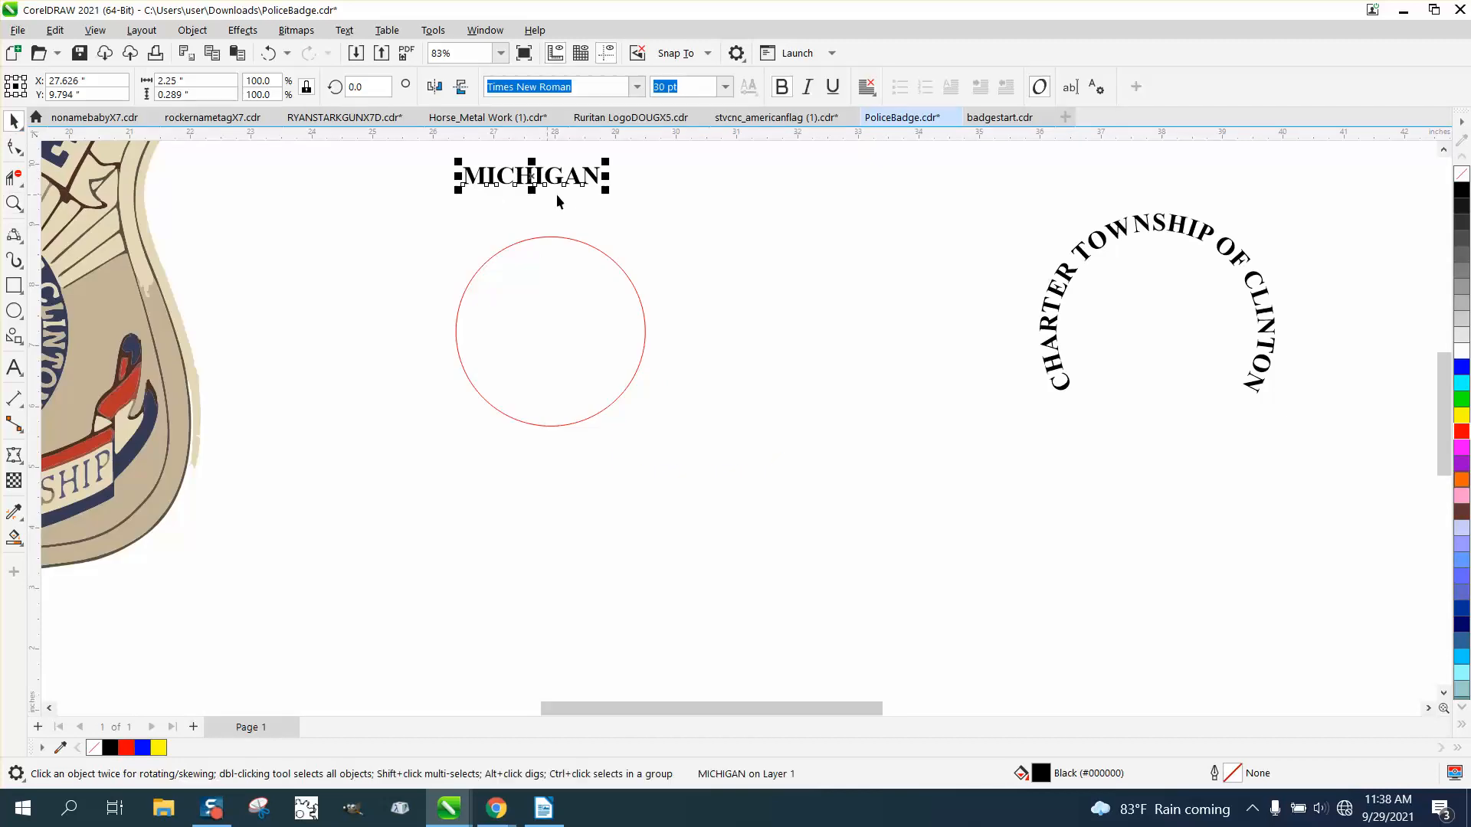
left_click_drag(532, 175, 559, 461)
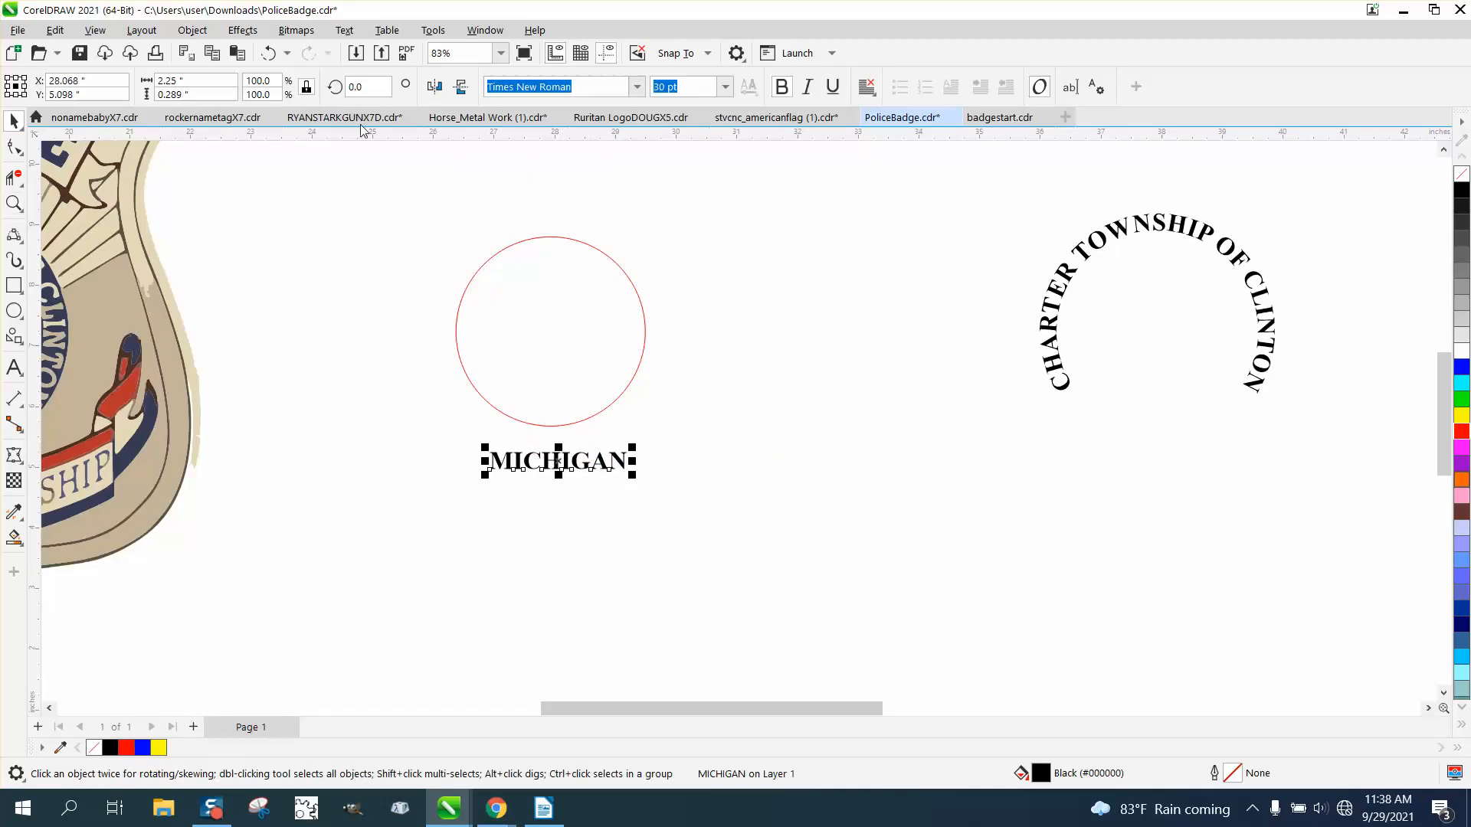
Fit the MICHIGAN text to the circle's lower arc and mirror it horizontally and vertically so it reads upright.
left_click(344, 29)
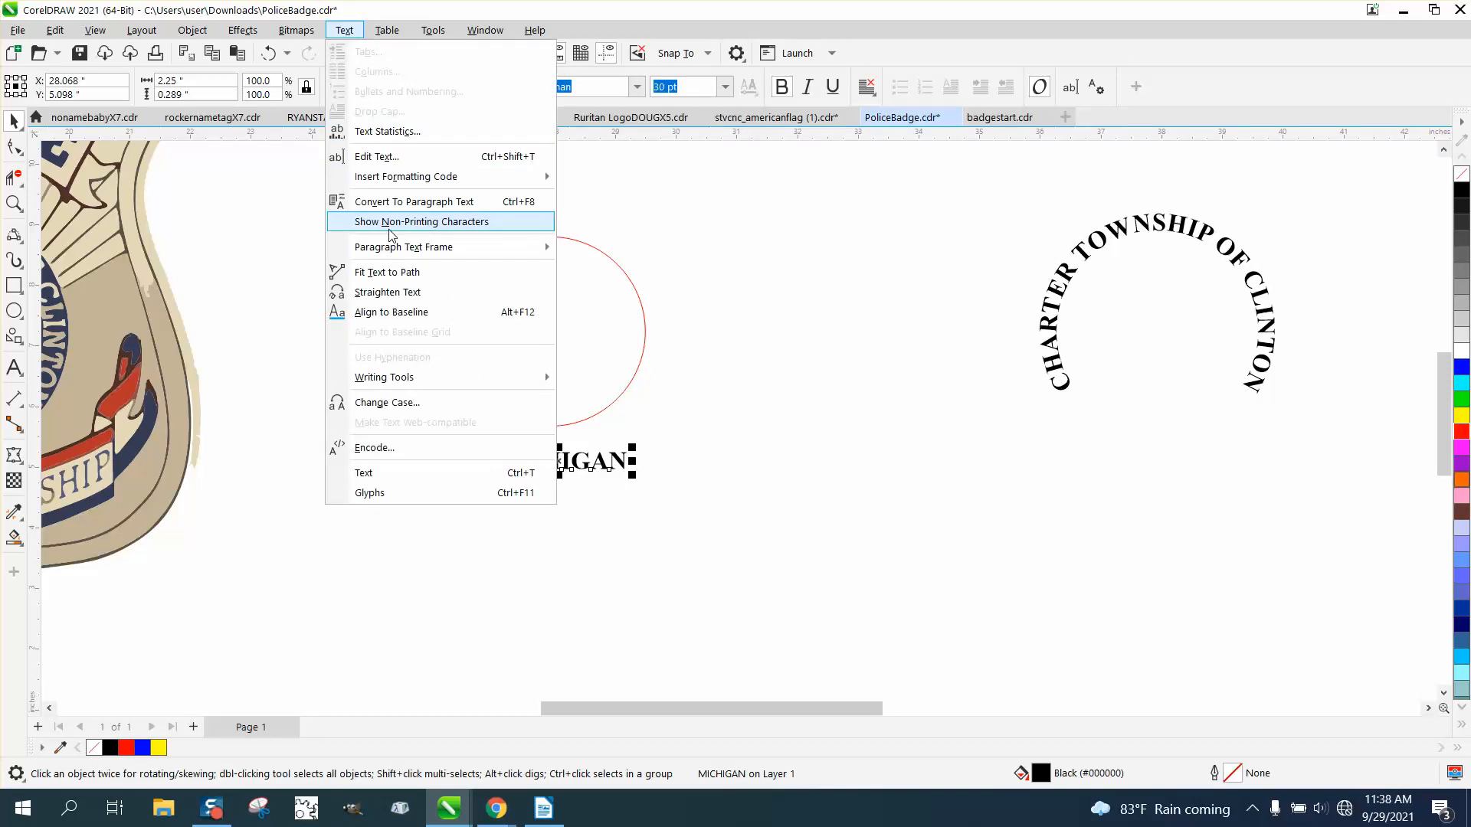
left_click(402, 272)
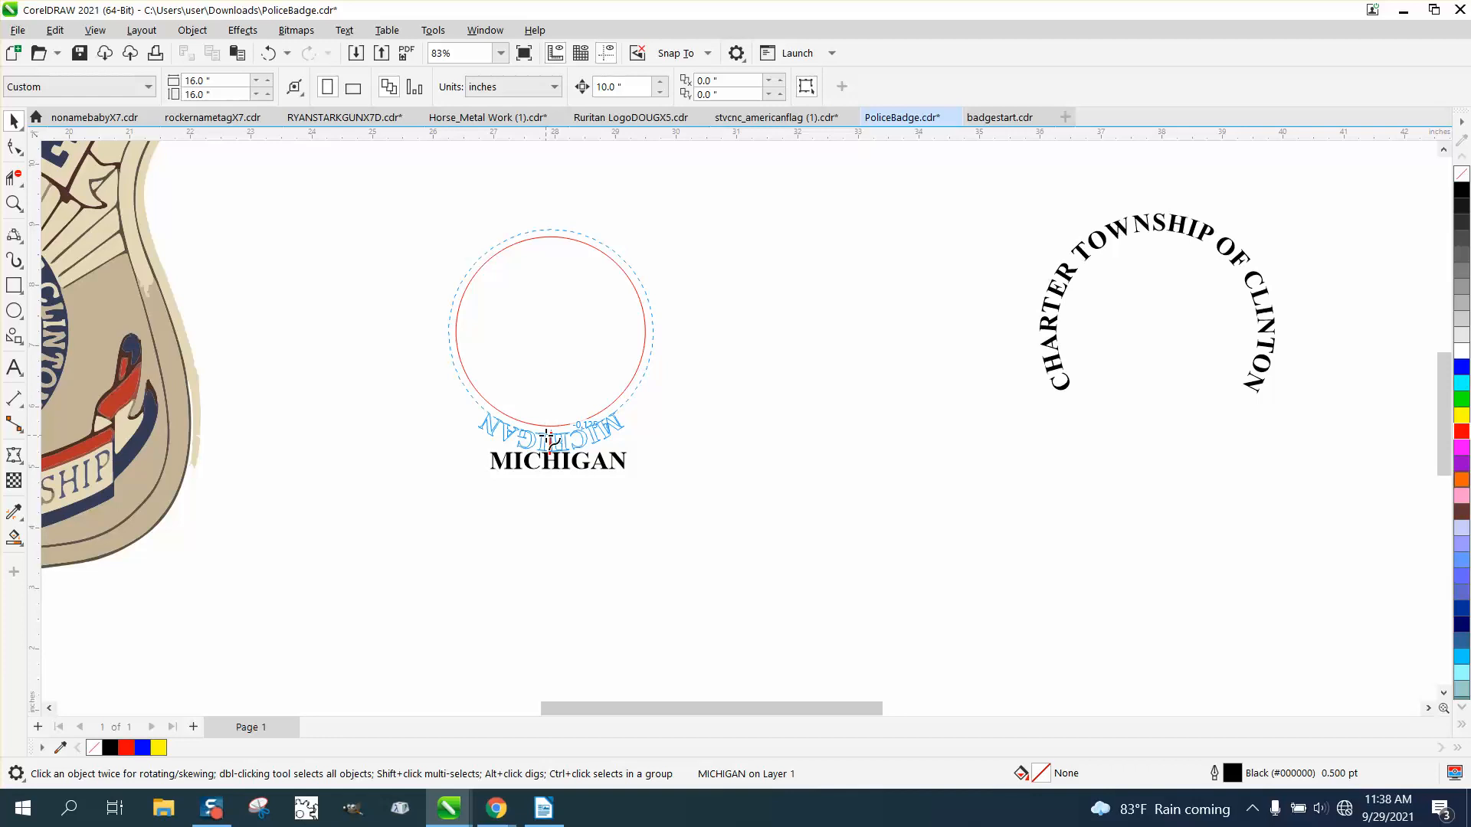
left_click(549, 439)
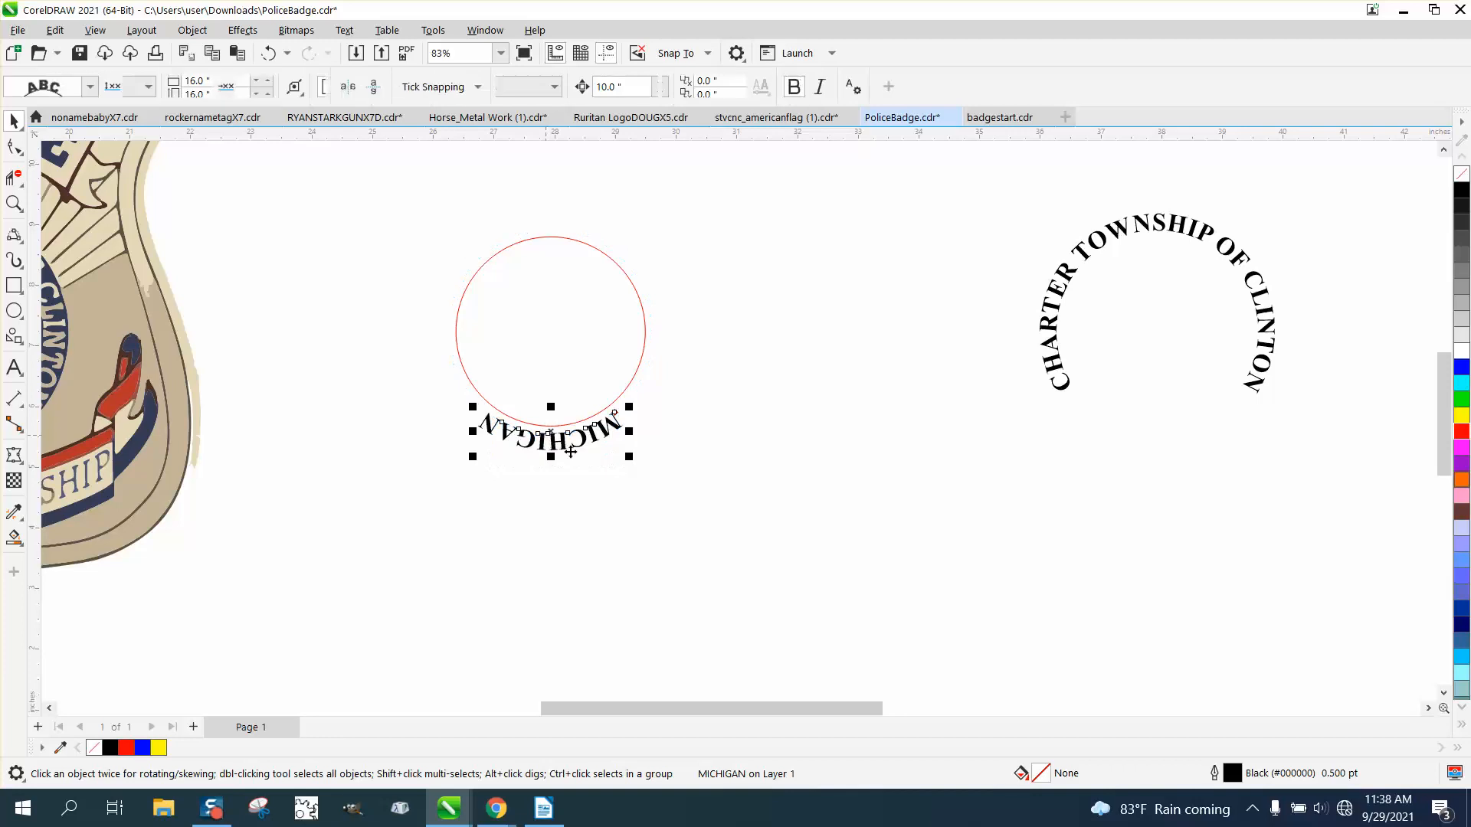
left_click(374, 88)
left_click(351, 89)
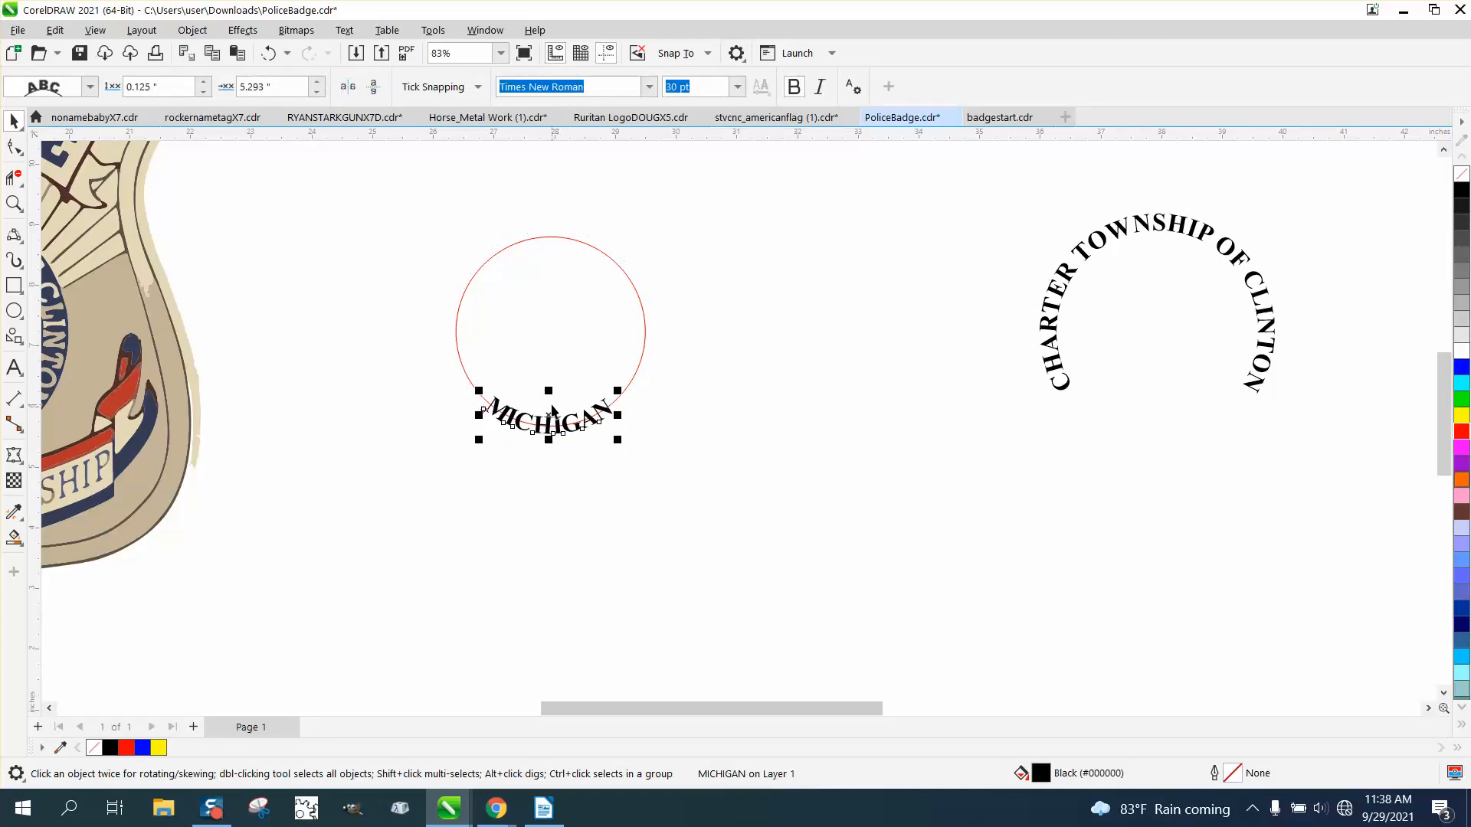
Set the MICHIGAN text's distance from its circular path to 0.375 inches.
left_click(204, 92)
left_click(204, 83)
left_click(204, 82)
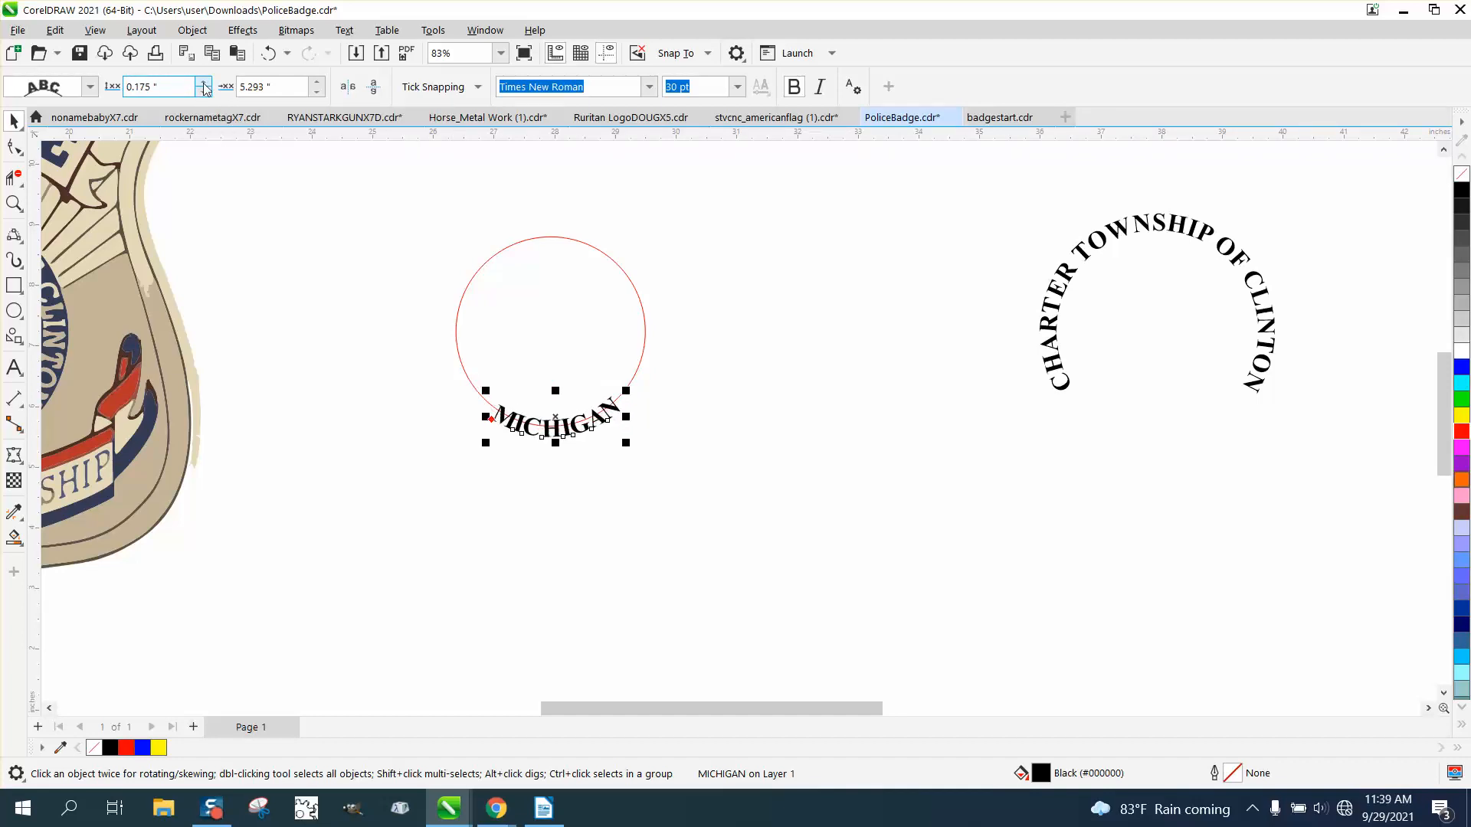
left_click(204, 82)
left_click(204, 82)
left_click(204, 83)
left_click(204, 83)
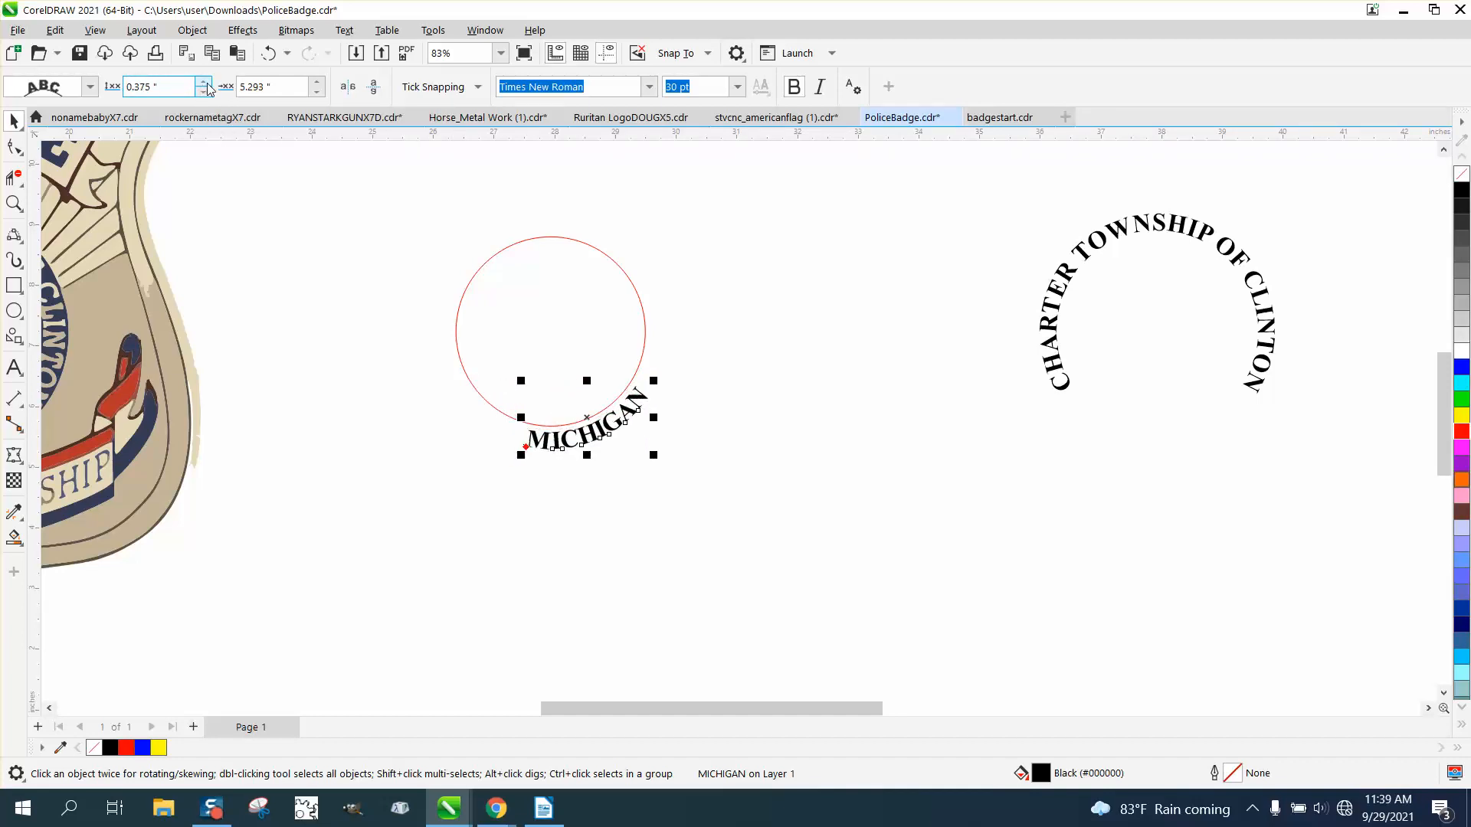
Shift the MICHIGAN text along the circle to an offset of 5.943 inches, roughly centring it beneath the circle.
left_click(315, 93)
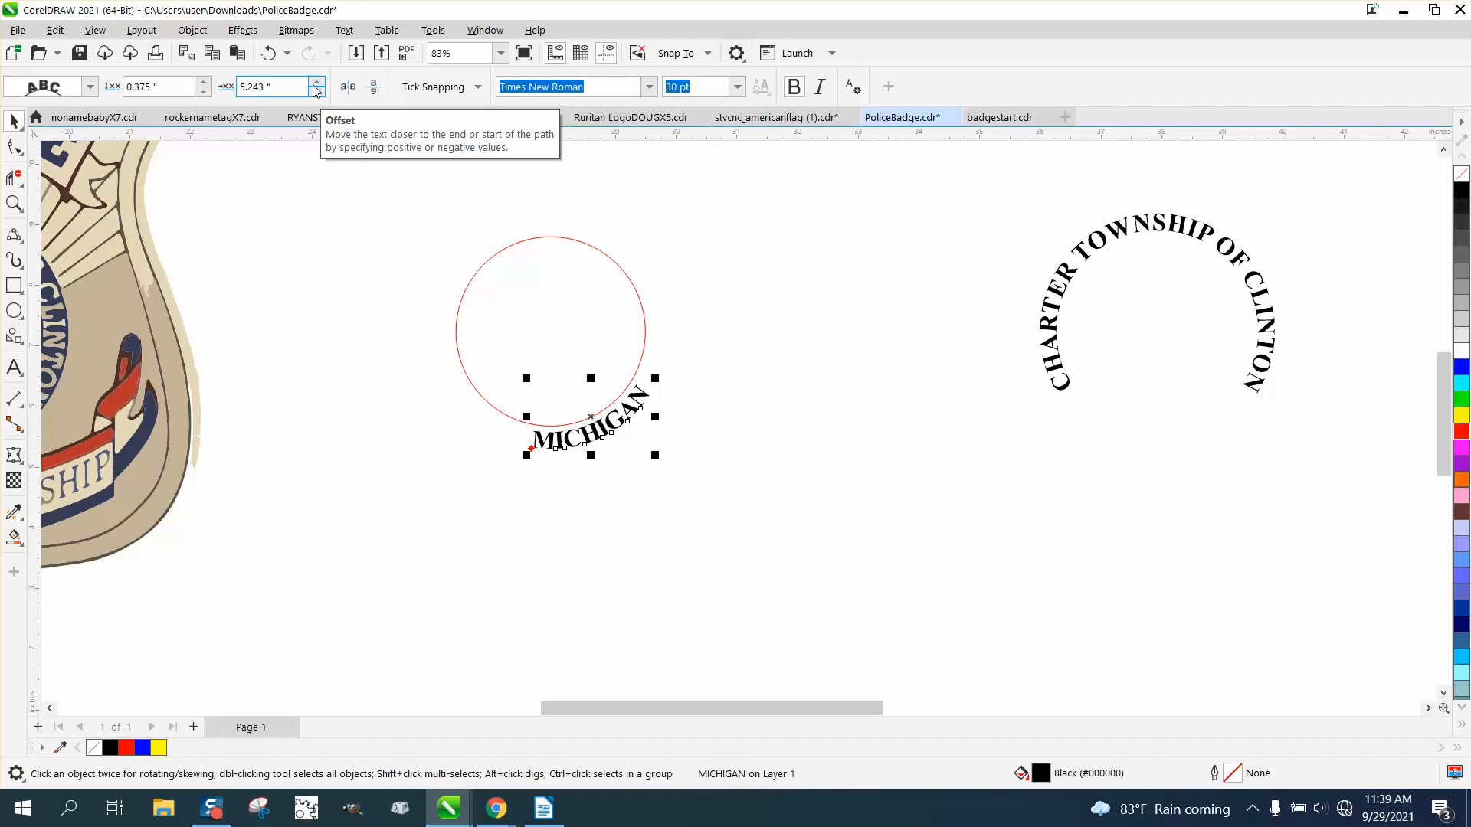
left_click(315, 82)
left_click(316, 82)
left_click(316, 82)
left_click(316, 81)
left_click(316, 82)
left_click(315, 82)
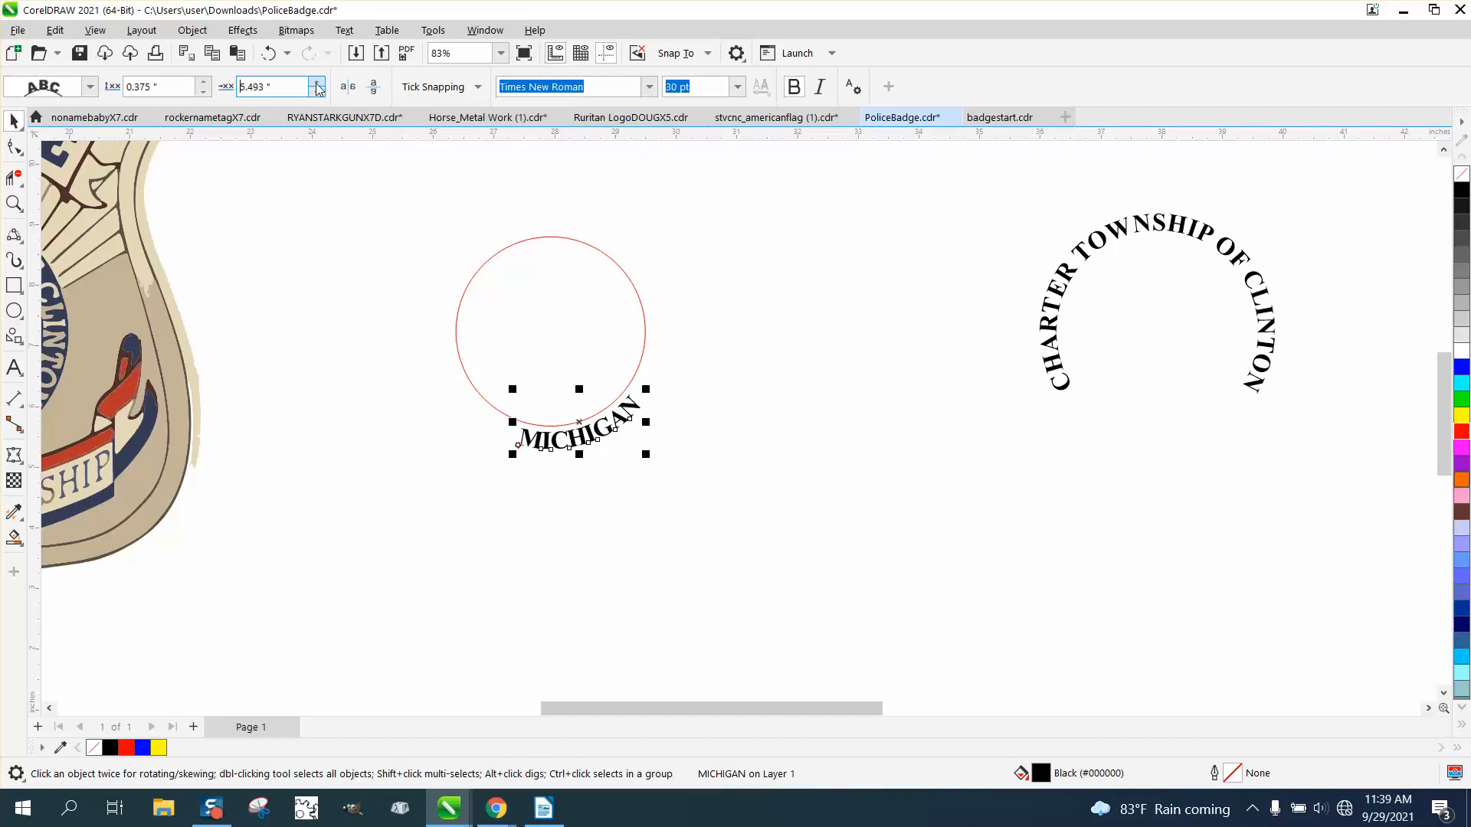
left_click(316, 81)
left_click(316, 82)
left_click(316, 83)
left_click(316, 82)
left_click(316, 83)
left_click(316, 83)
left_click(317, 83)
left_click(317, 82)
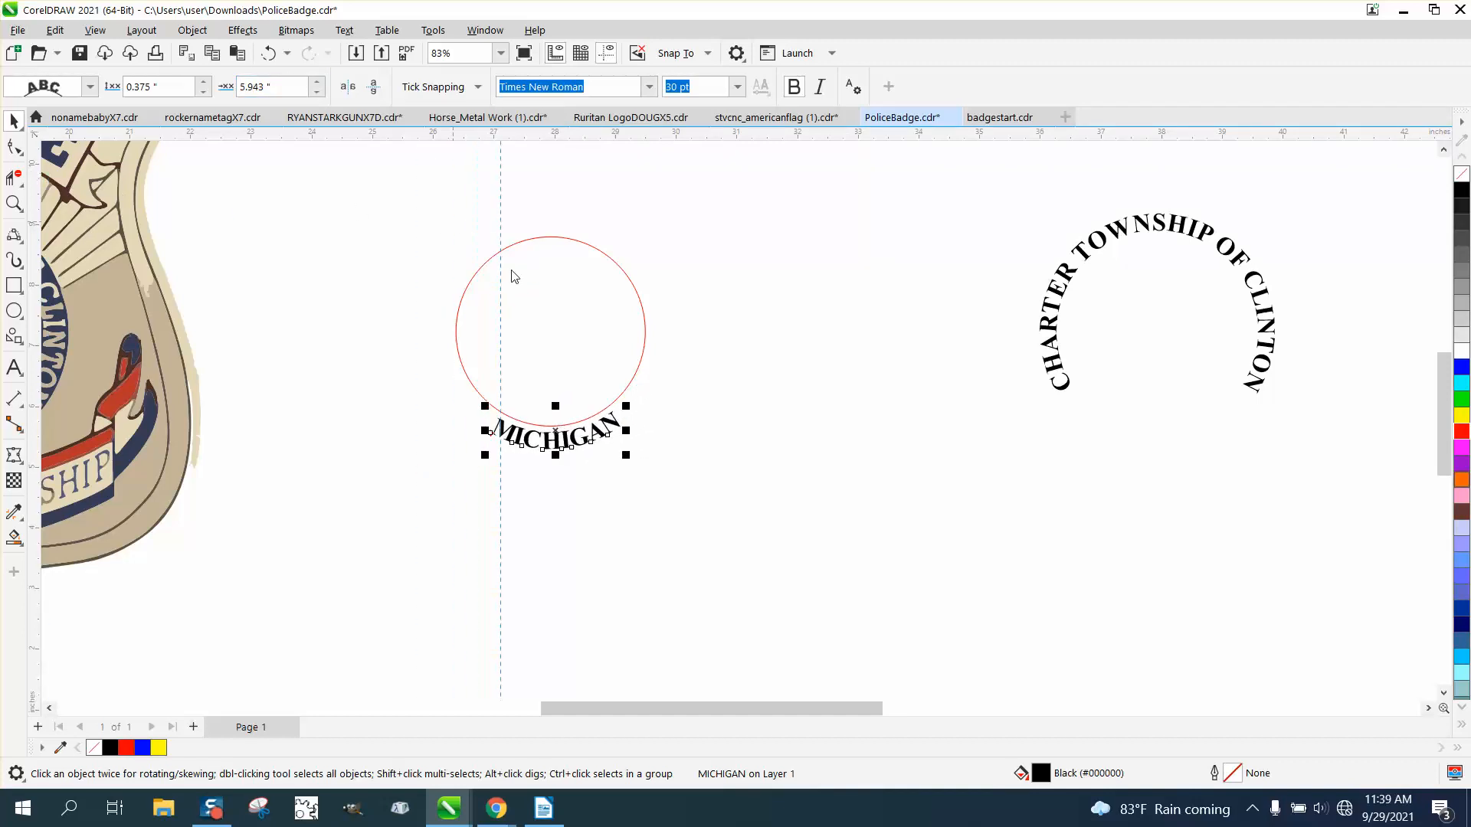
Place a vertical guideline through the centre of the red circle above MICHIGAN.
left_click(550, 332)
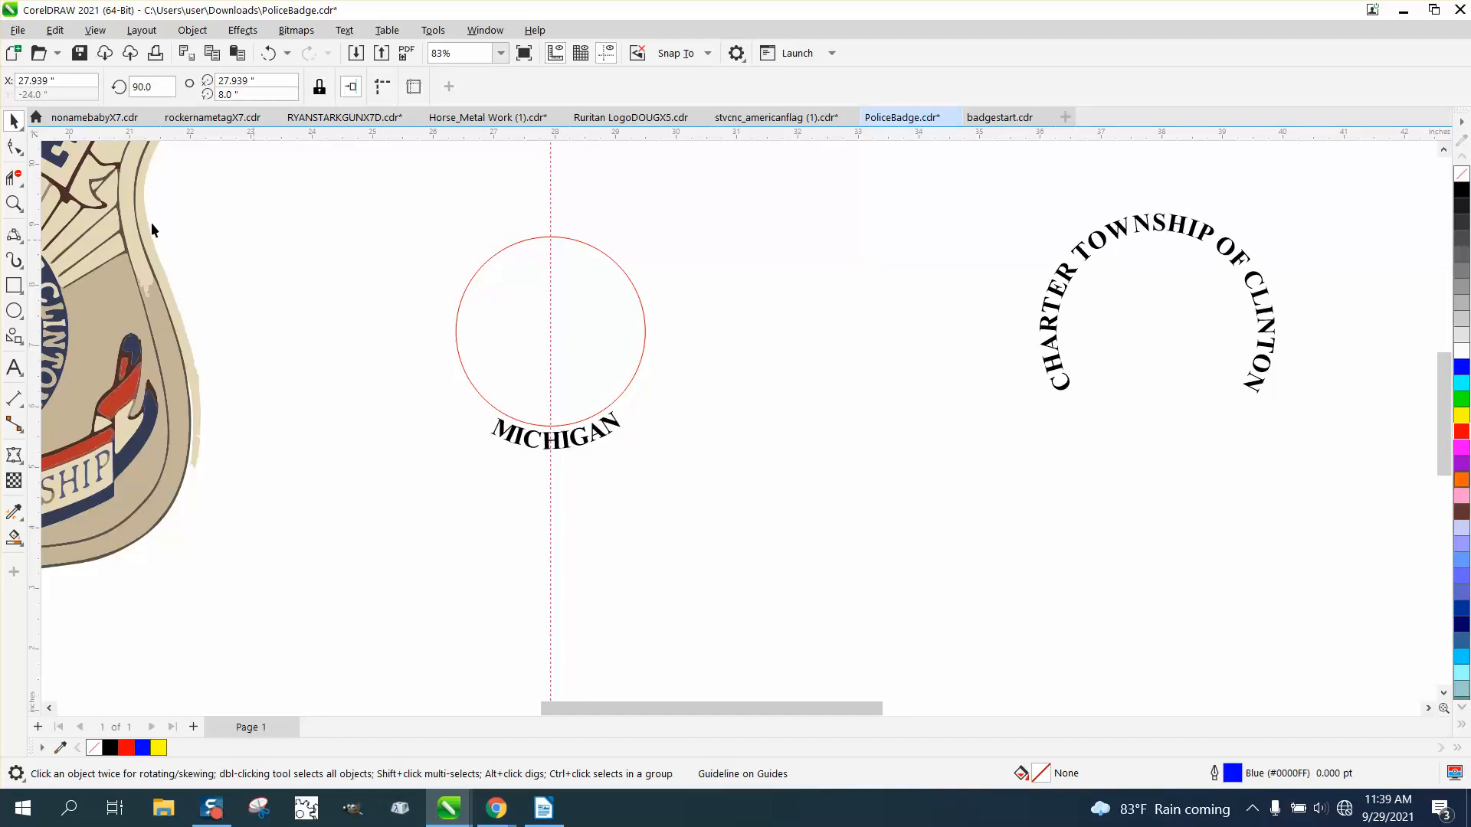
left_click_drag(421, 213, 739, 495)
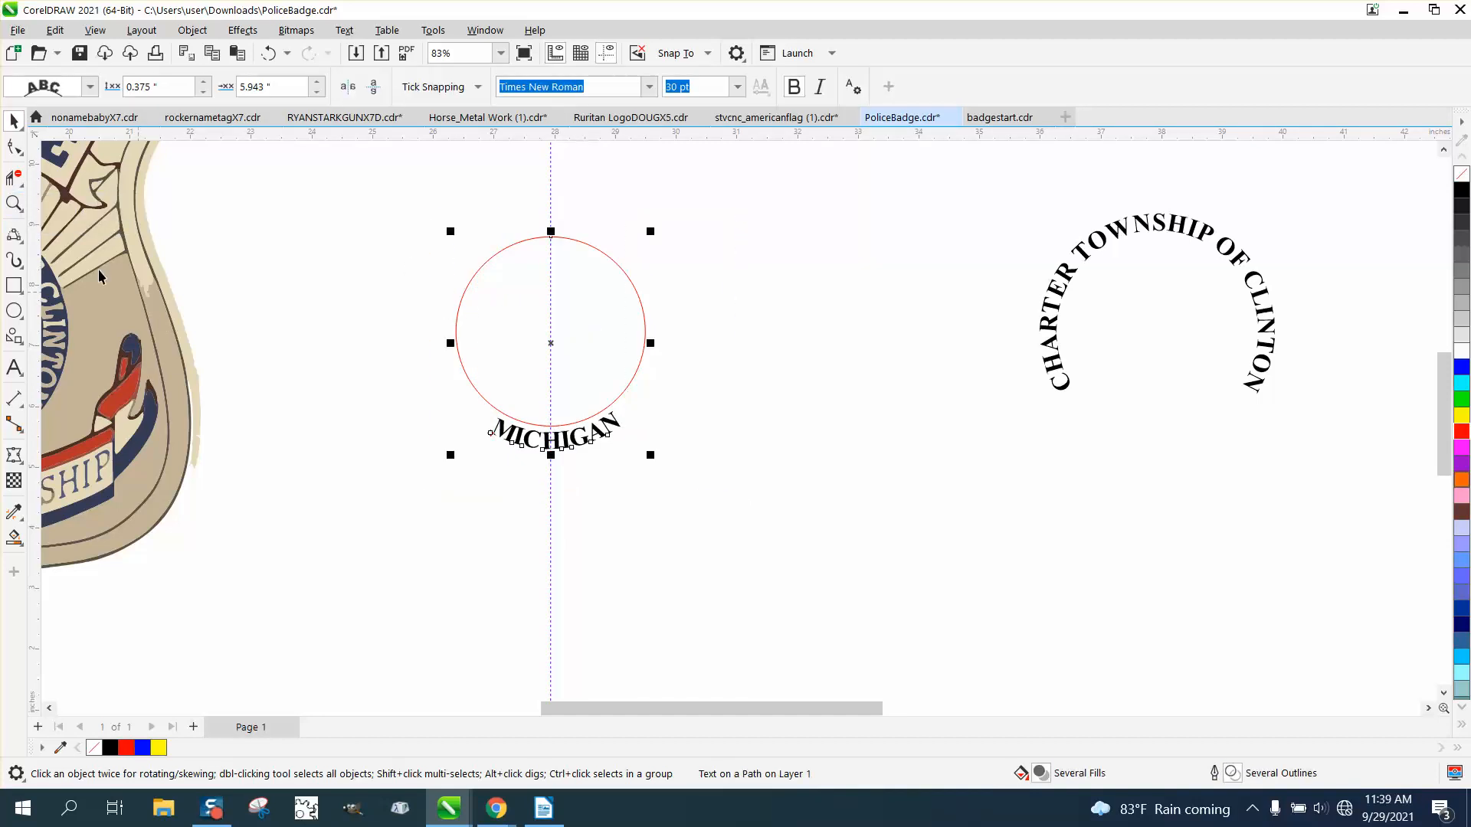
left_click(14, 203)
left_click(431, 307)
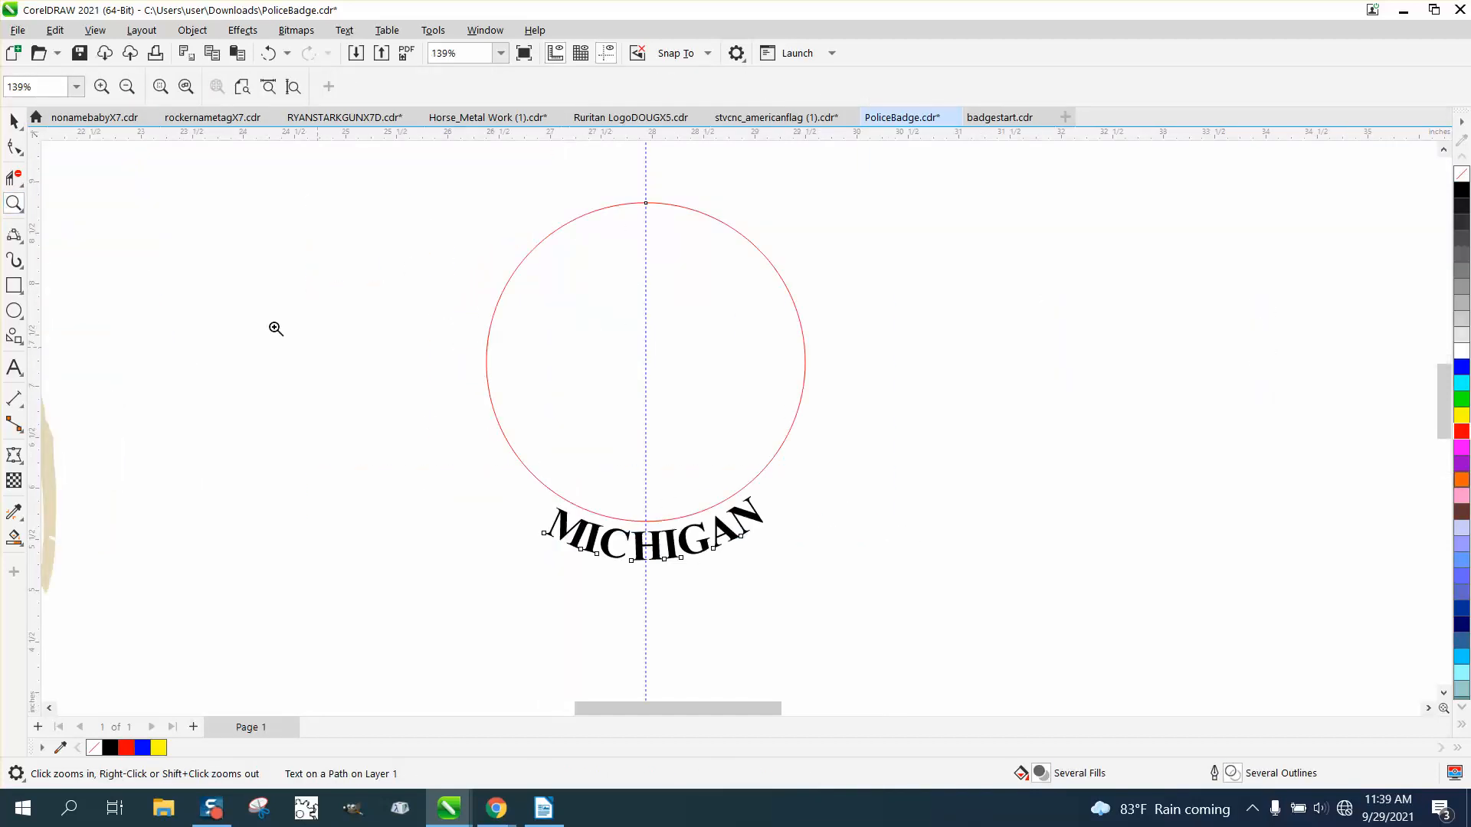
key("space")
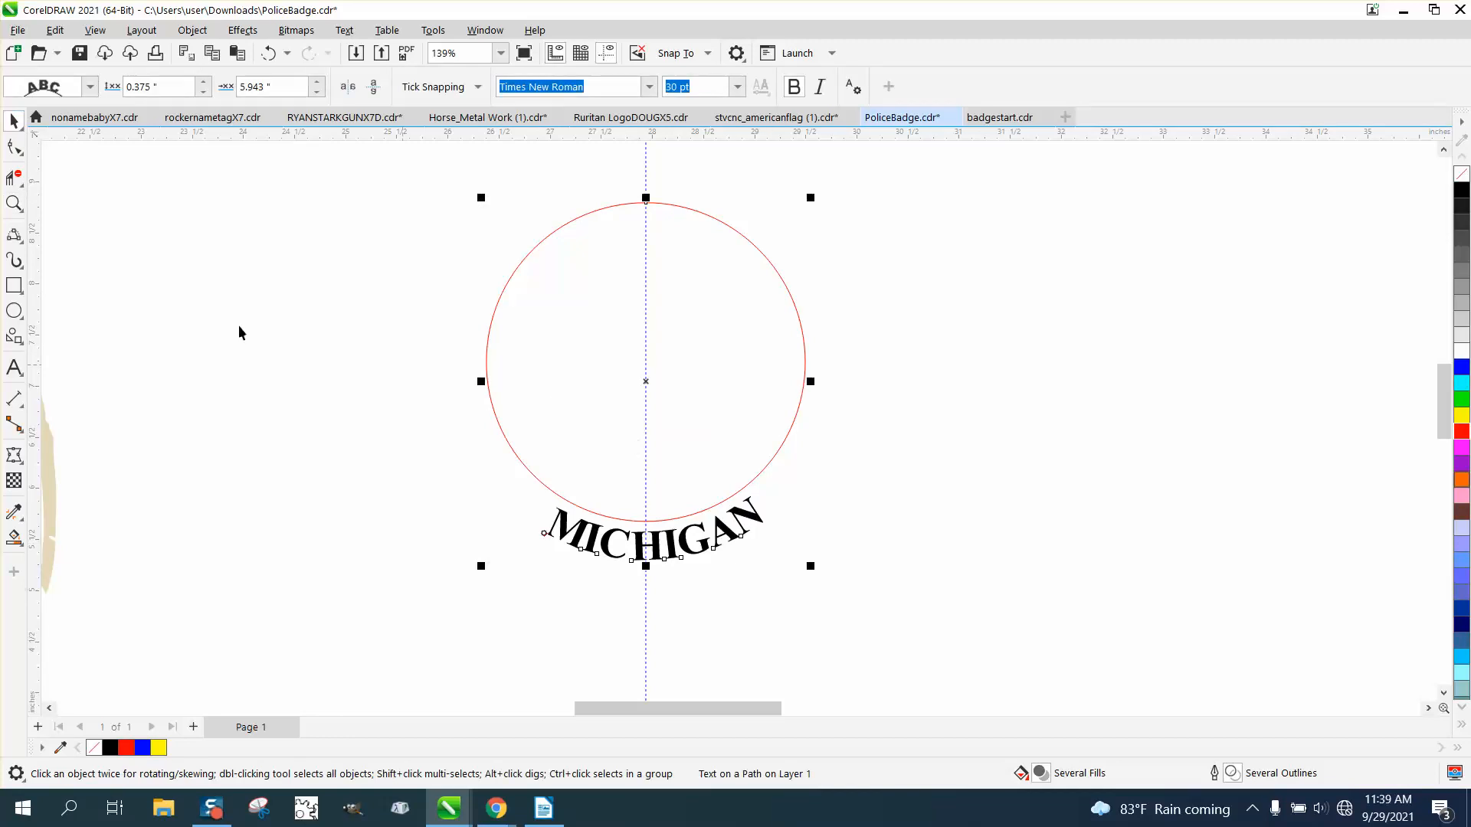
left_click(256, 332)
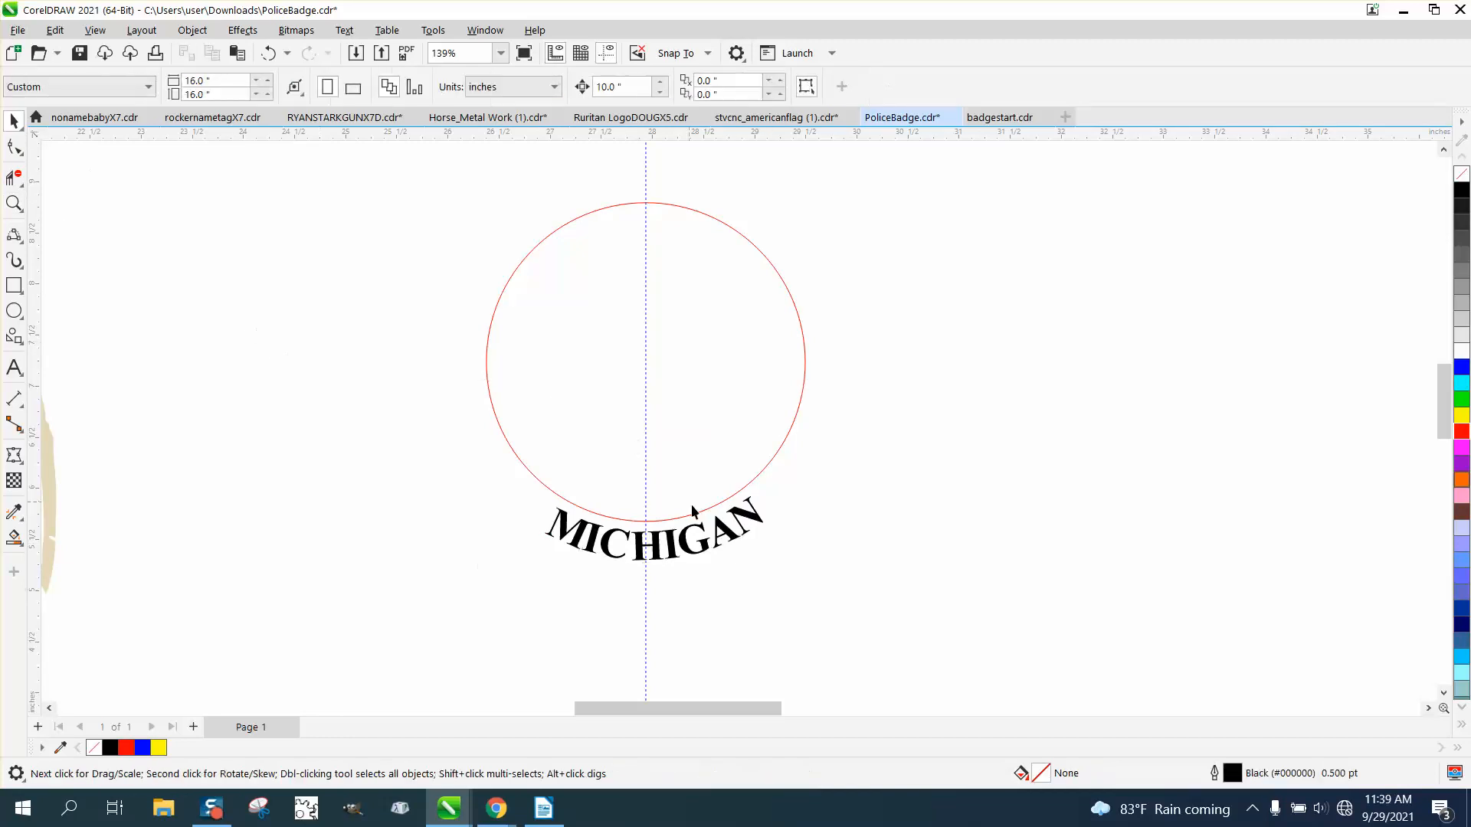
Set the MICHIGAN text's offset along the circle to 5.993 inches.
left_click(722, 532)
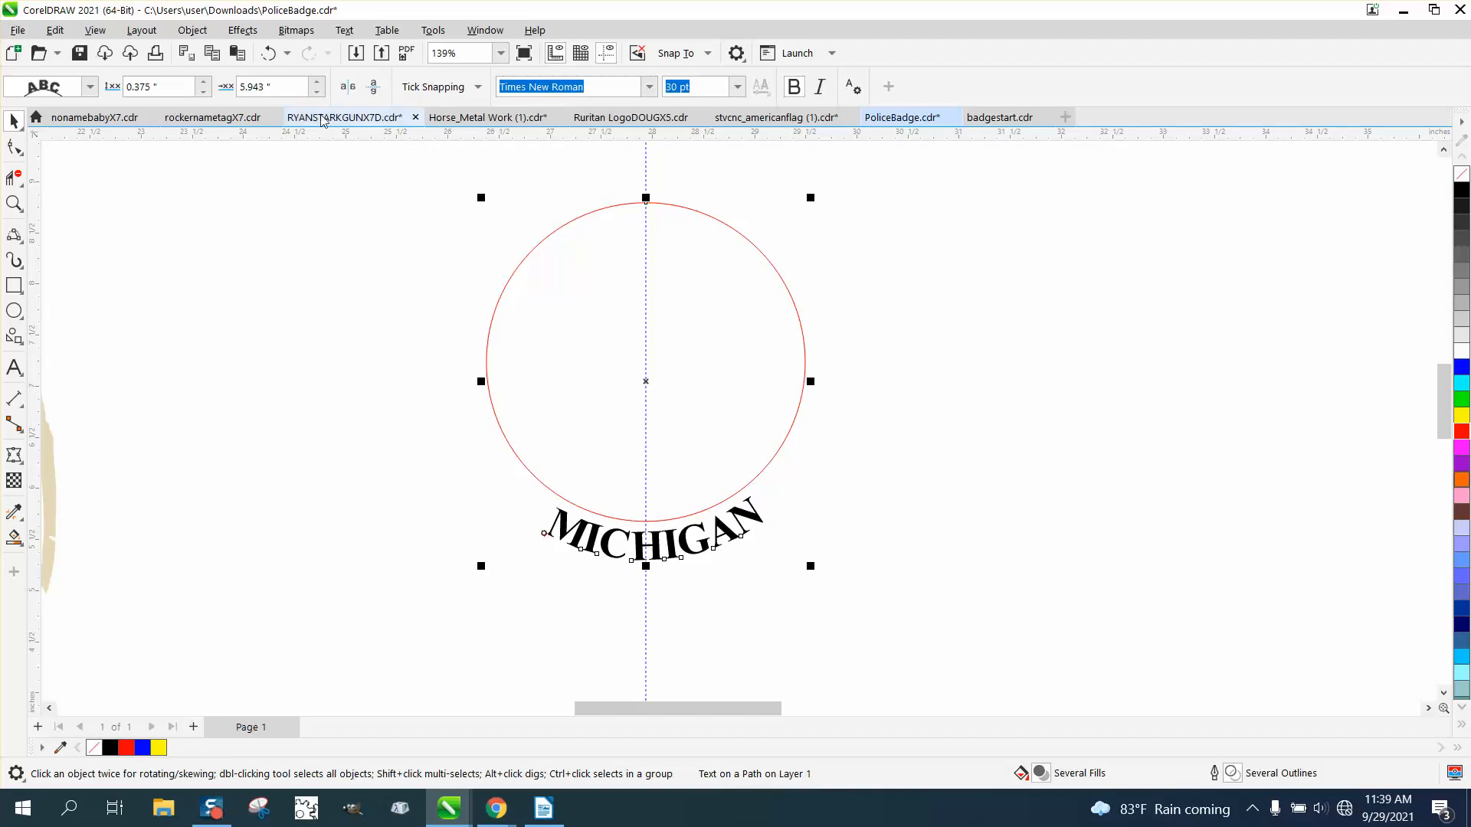
left_click(316, 92)
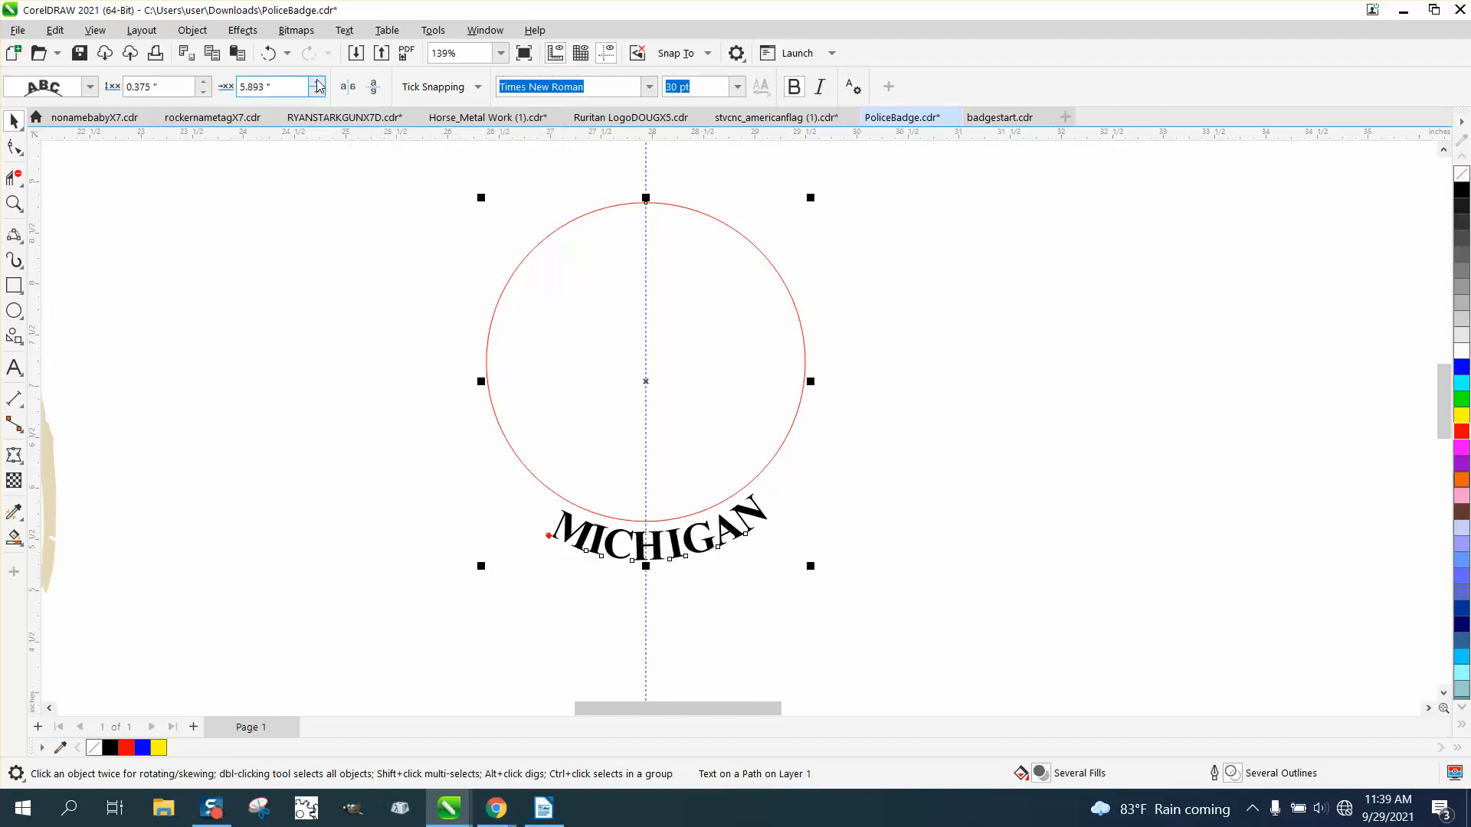
left_click(317, 82)
left_click(316, 82)
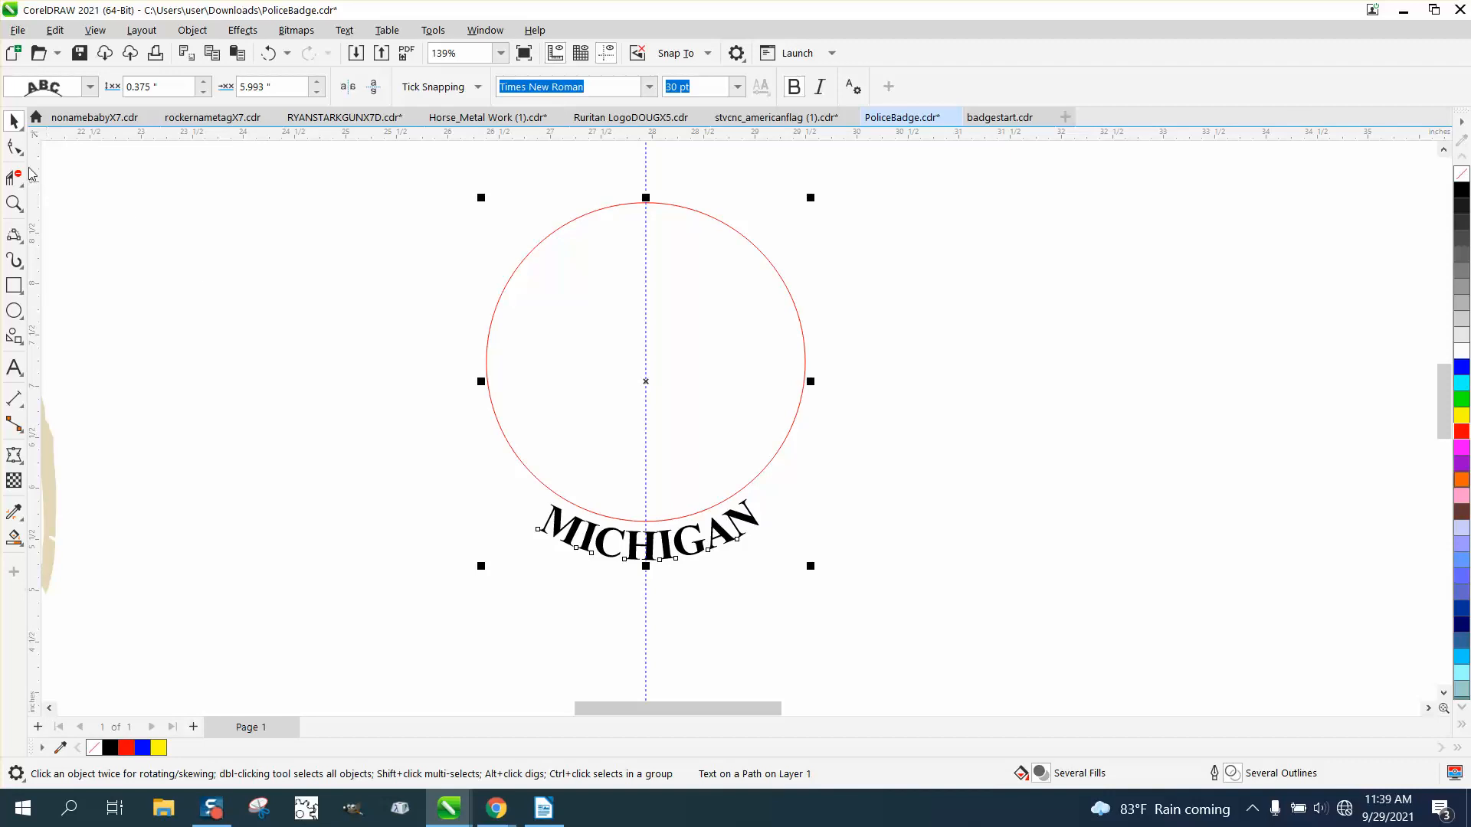
Widen the letter spacing of the curved MICHIGAN text slightly with the Shape tool.
left_click(14, 146)
left_click(710, 541)
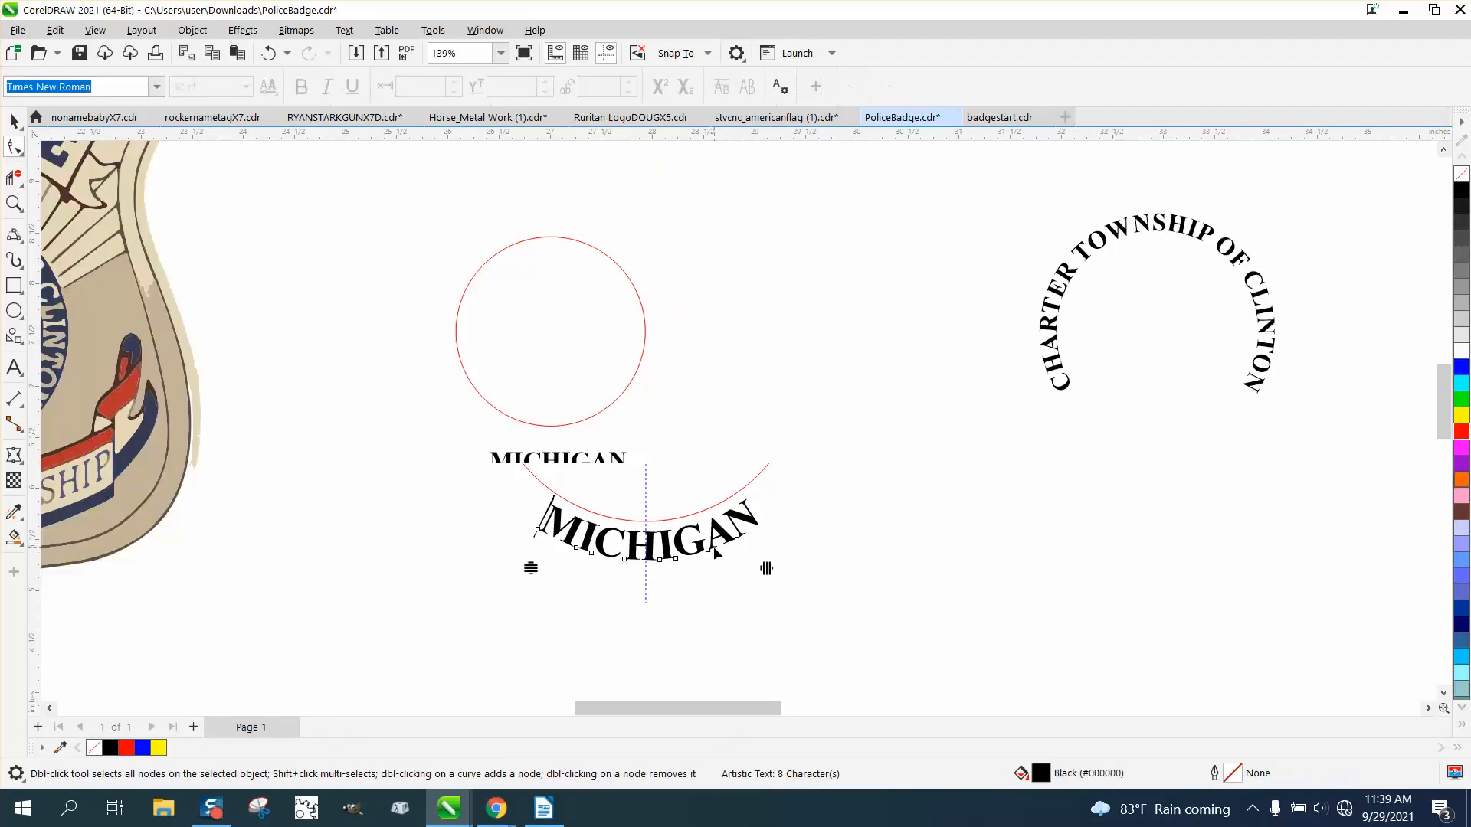
left_click_drag(766, 569, 783, 568)
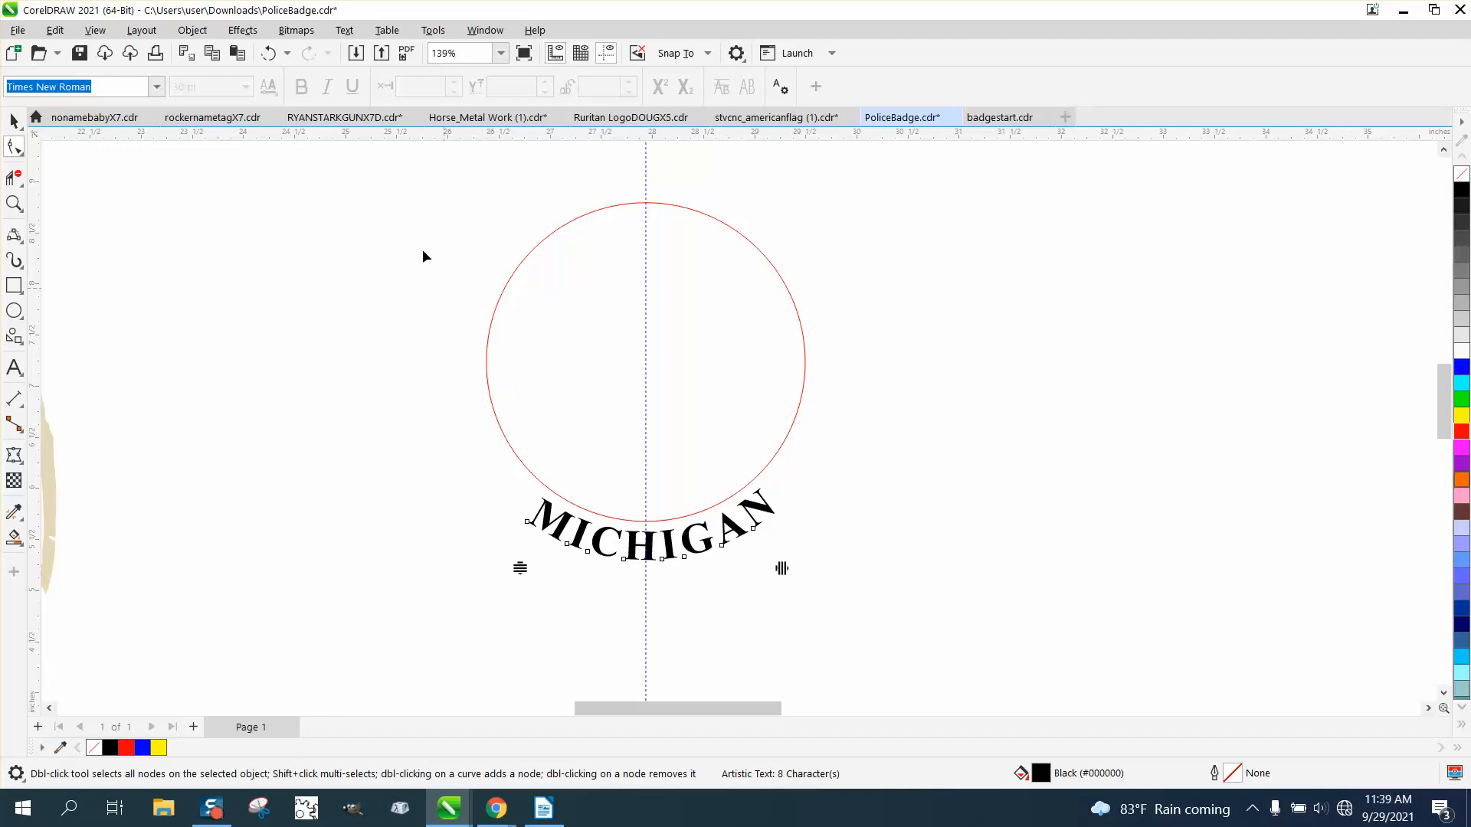
left_click(13, 120)
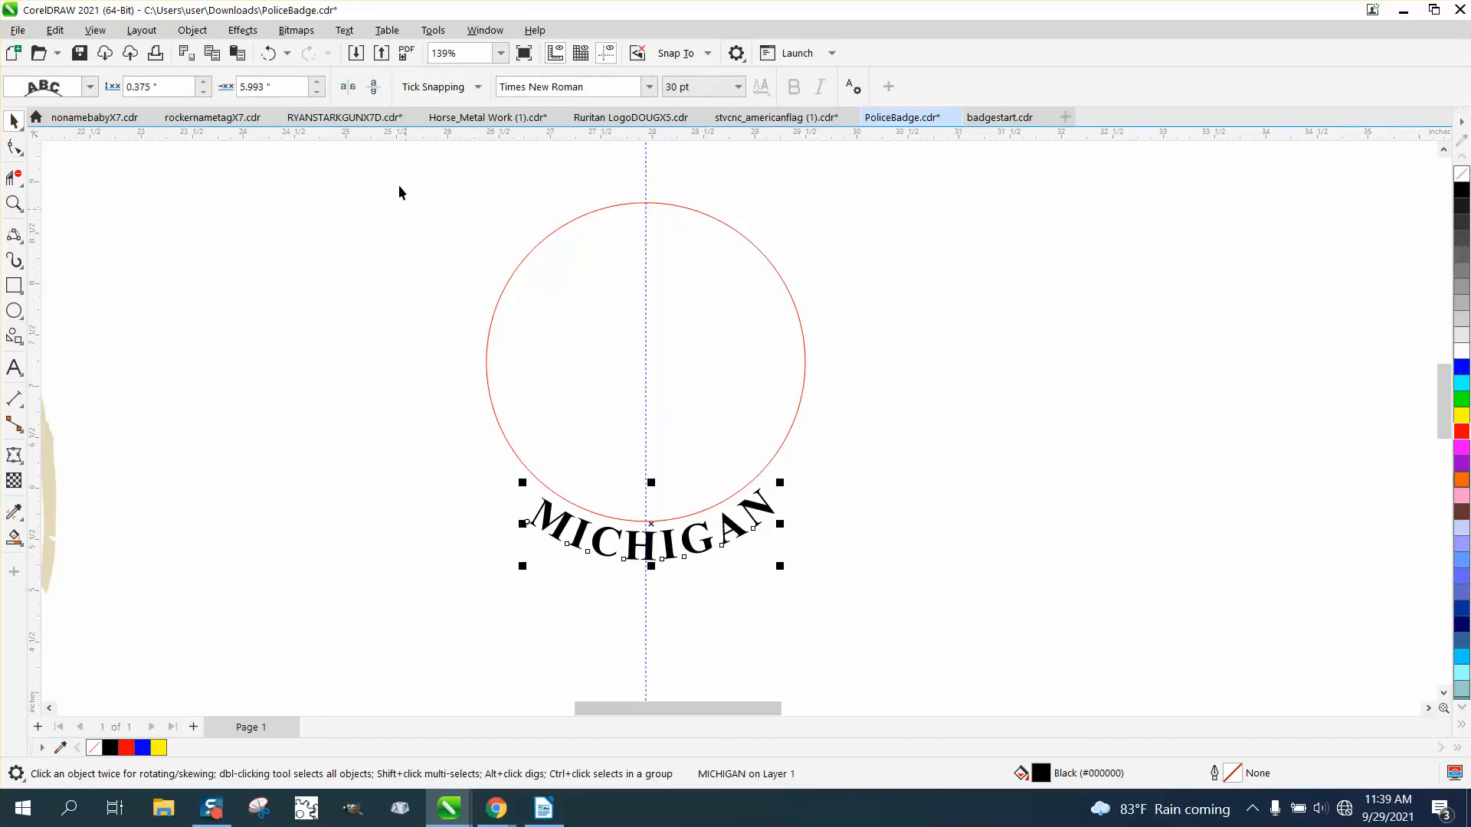
Shift the respaced MICHIGAN text along the circle to an offset of 6.093 inches.
left_click(316, 92)
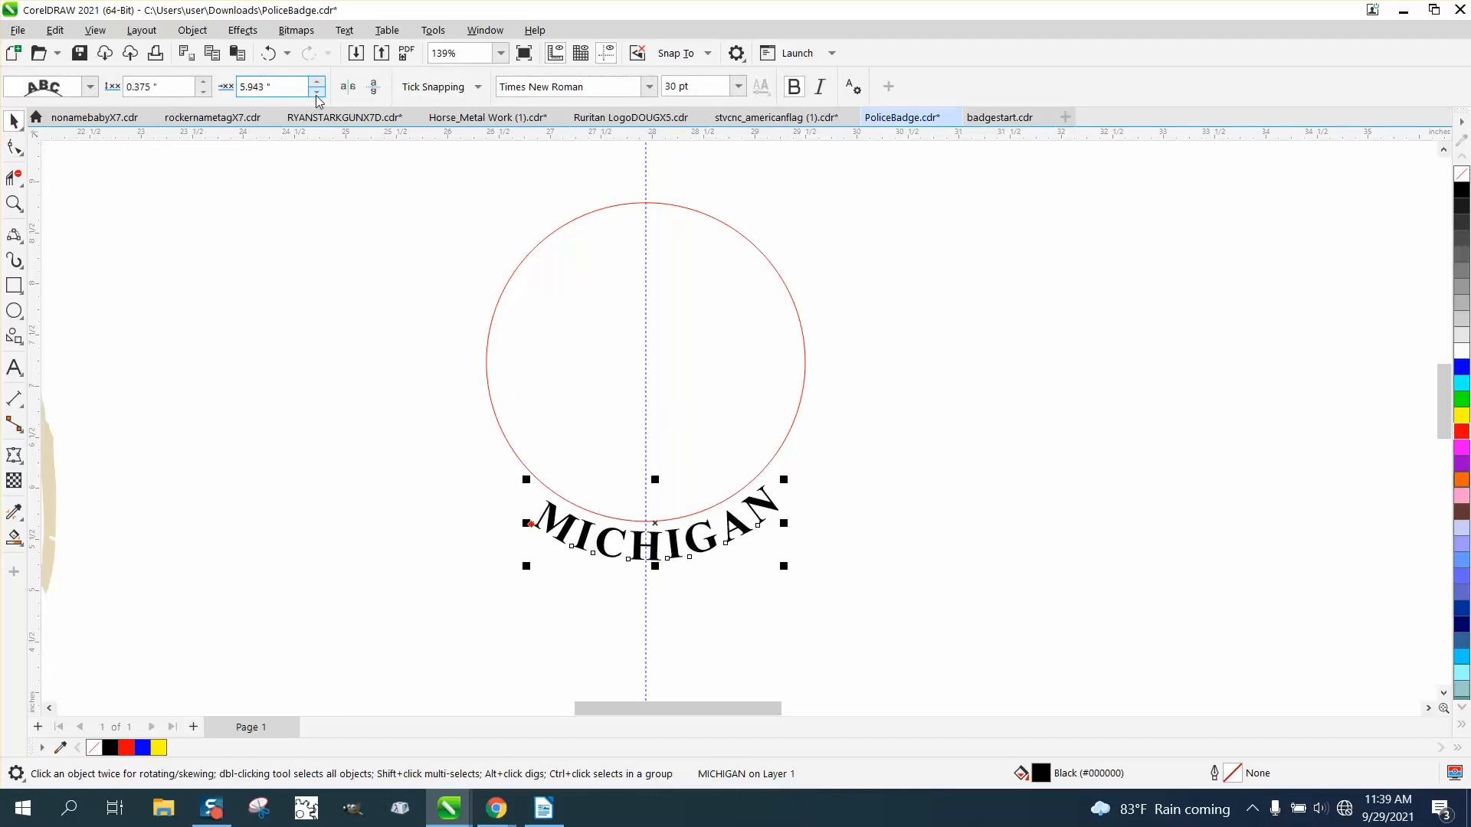
left_click(317, 82)
left_click(318, 82)
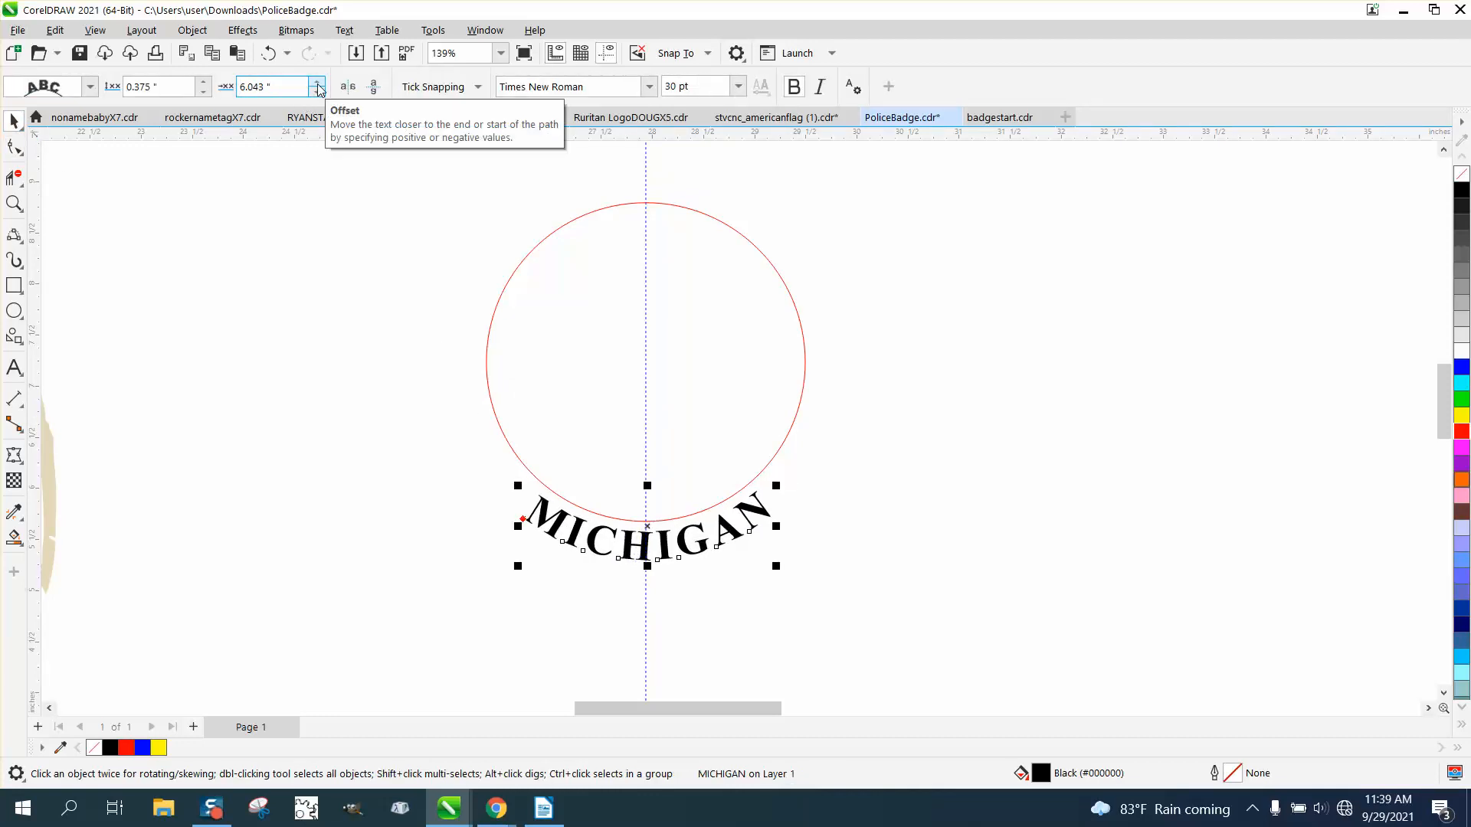
left_click(317, 82)
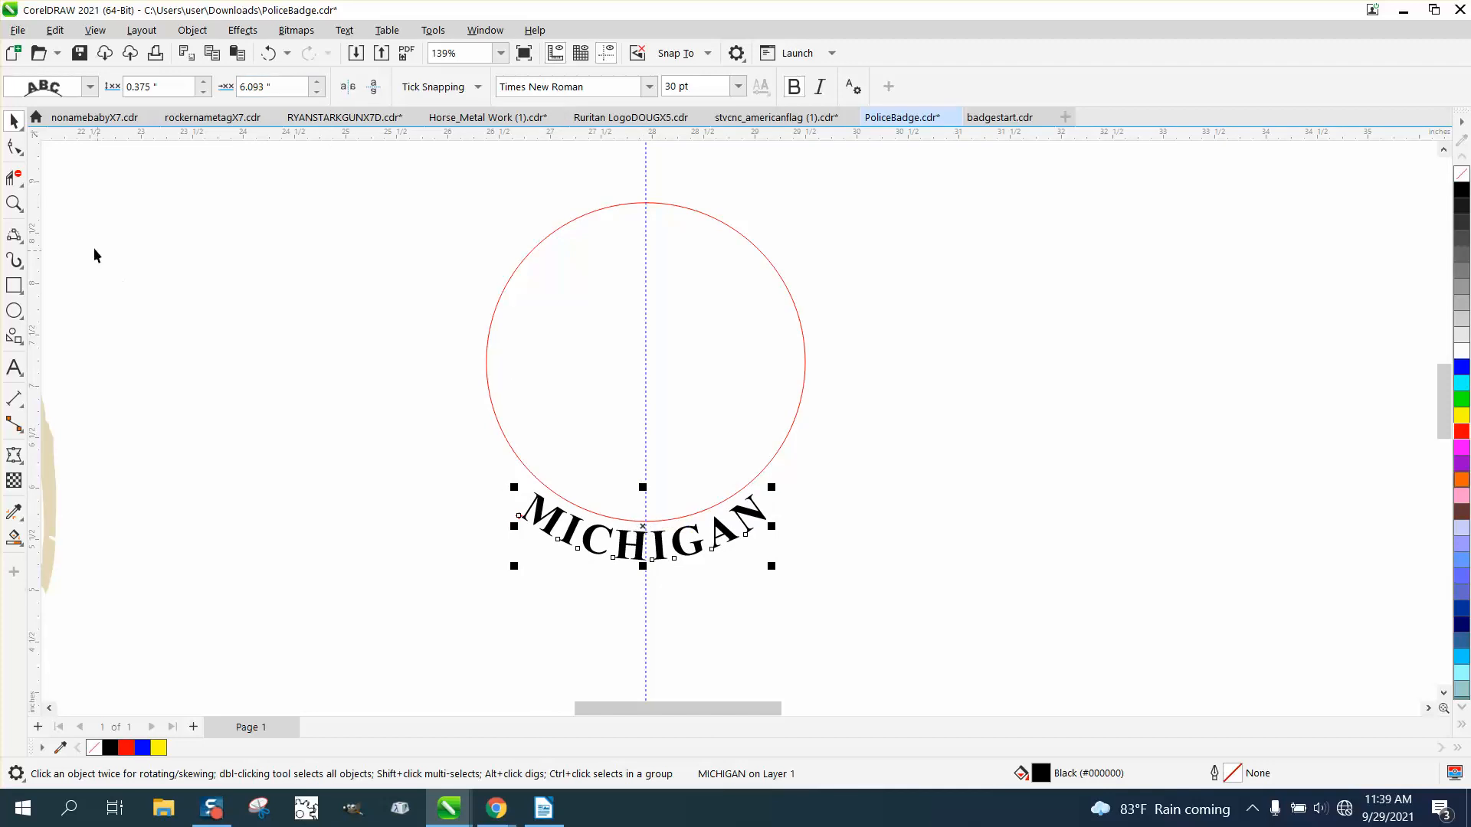
Nudge the centre of the MICHIGAN text toward the vertical guideline, giving an offset of 6.078 inches.
left_click(15, 204)
left_click_drag(488, 435, 913, 646)
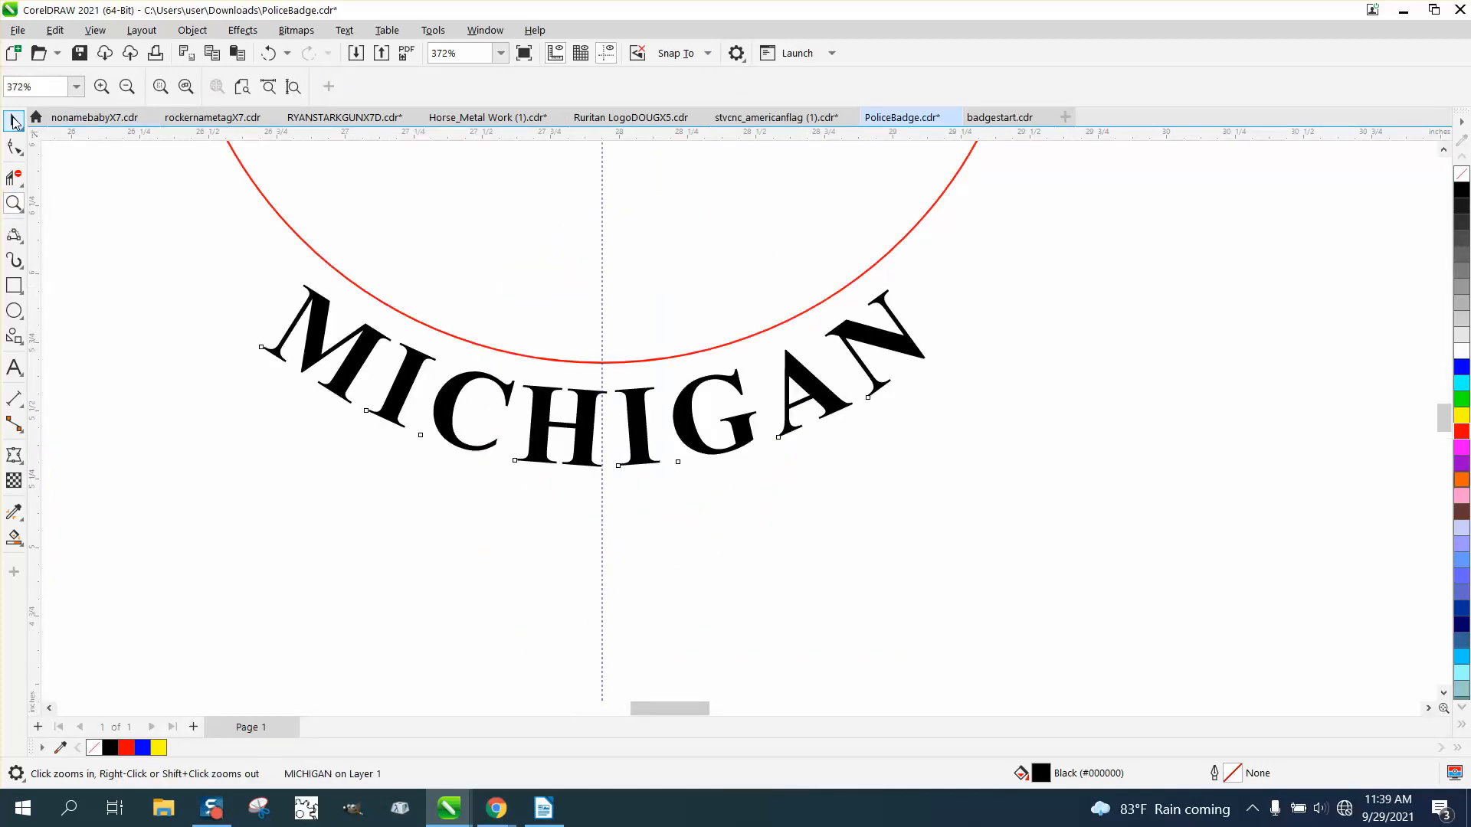
key("space")
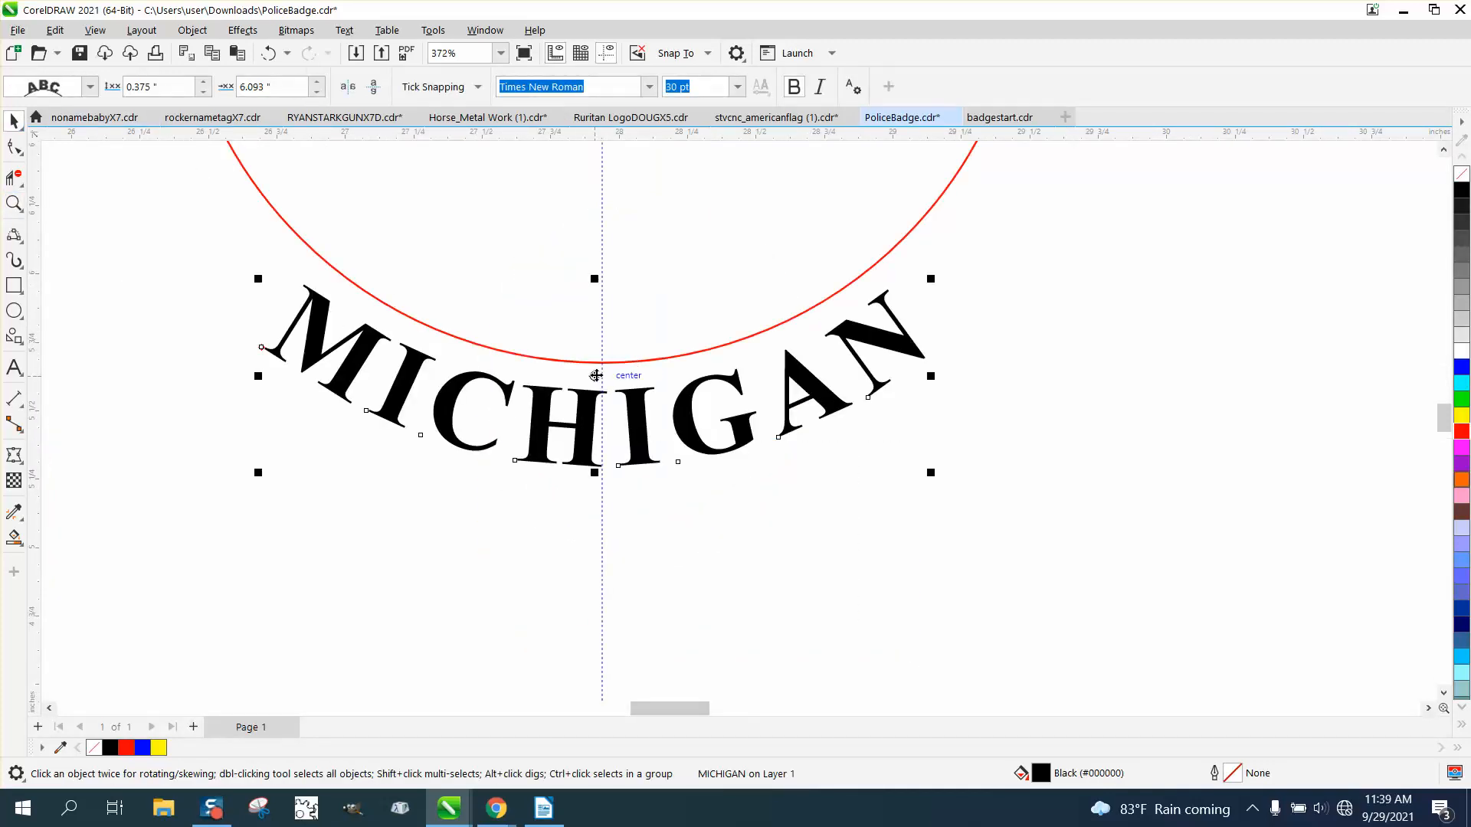
left_click_drag(596, 376, 600, 378)
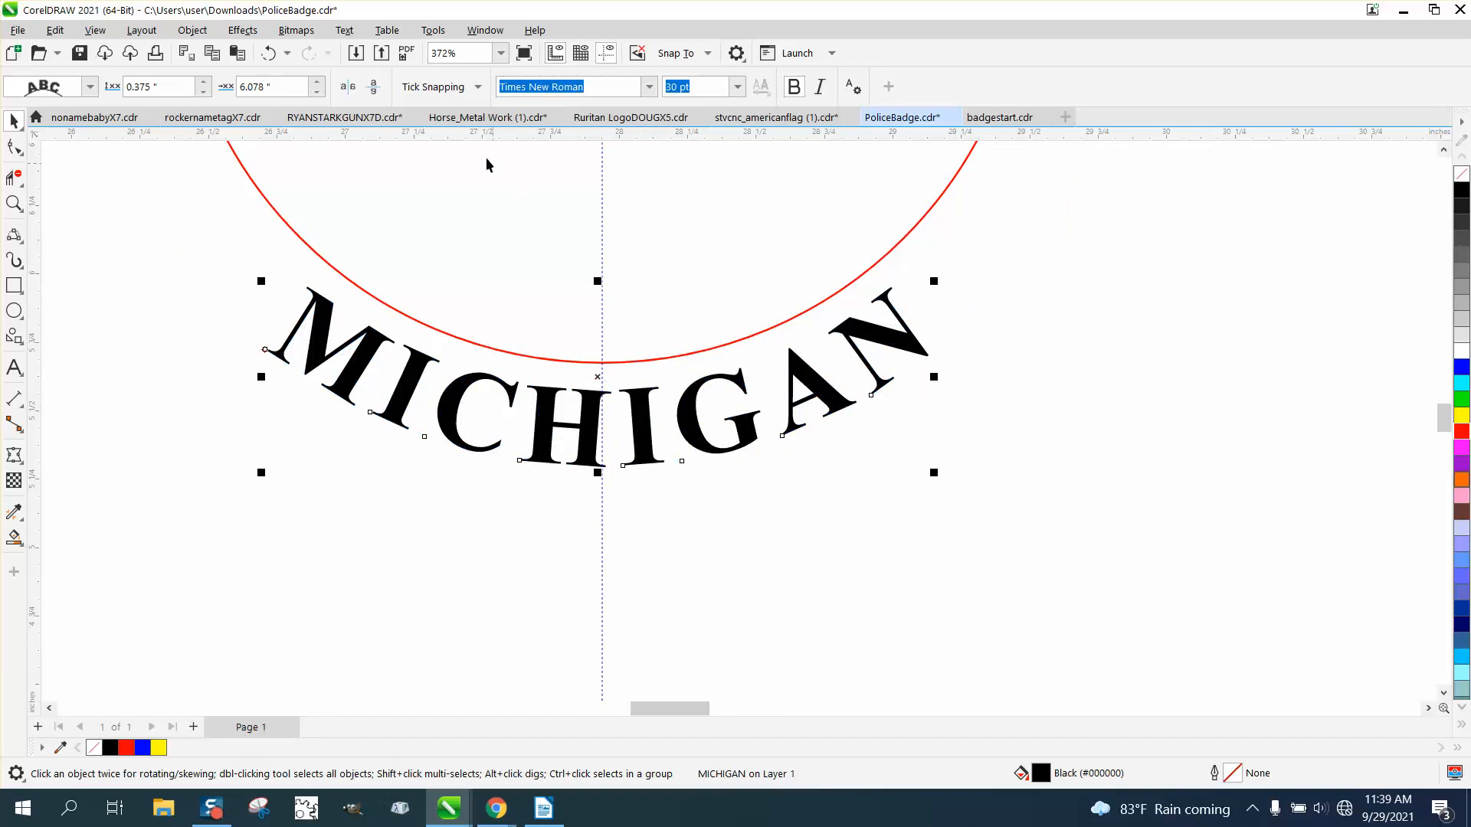
left_click(316, 92)
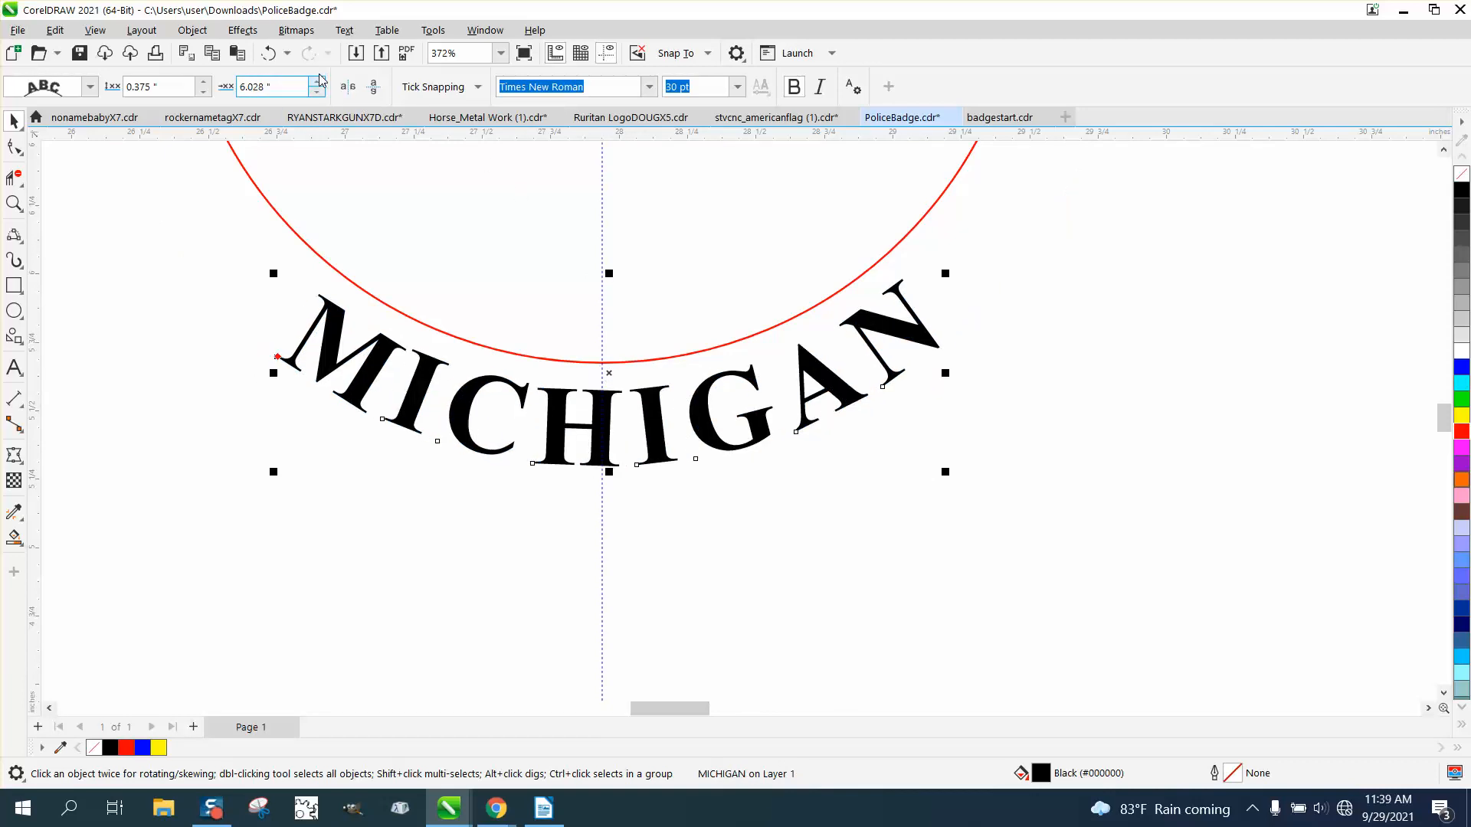
left_click(318, 81)
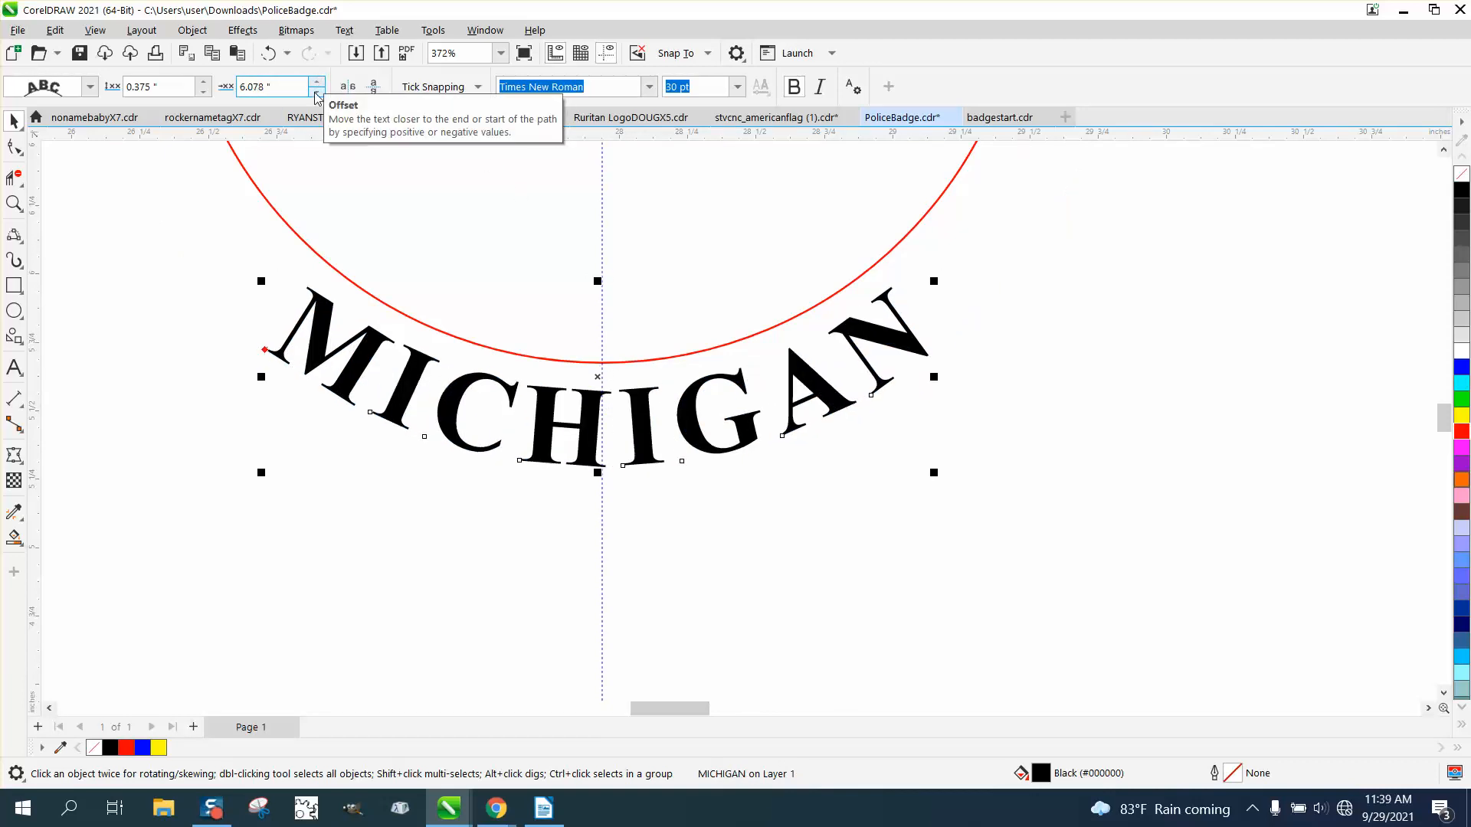
left_click(316, 92)
left_click(317, 82)
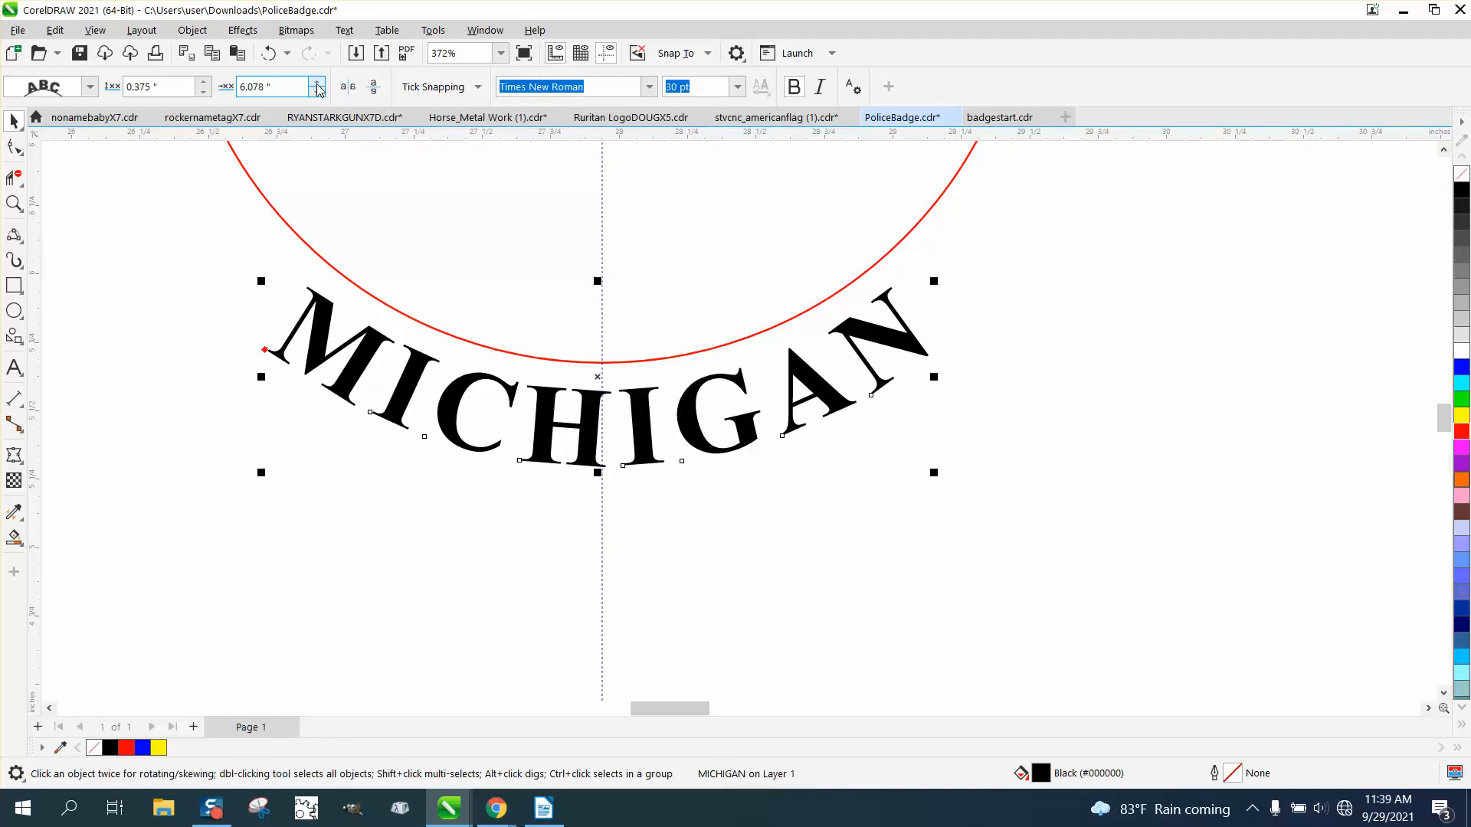
Centre the MICHIGAN text on the guideline with an exact offset of 6.058 inches.
double_click(288, 87)
type("6.058")
key("Return")
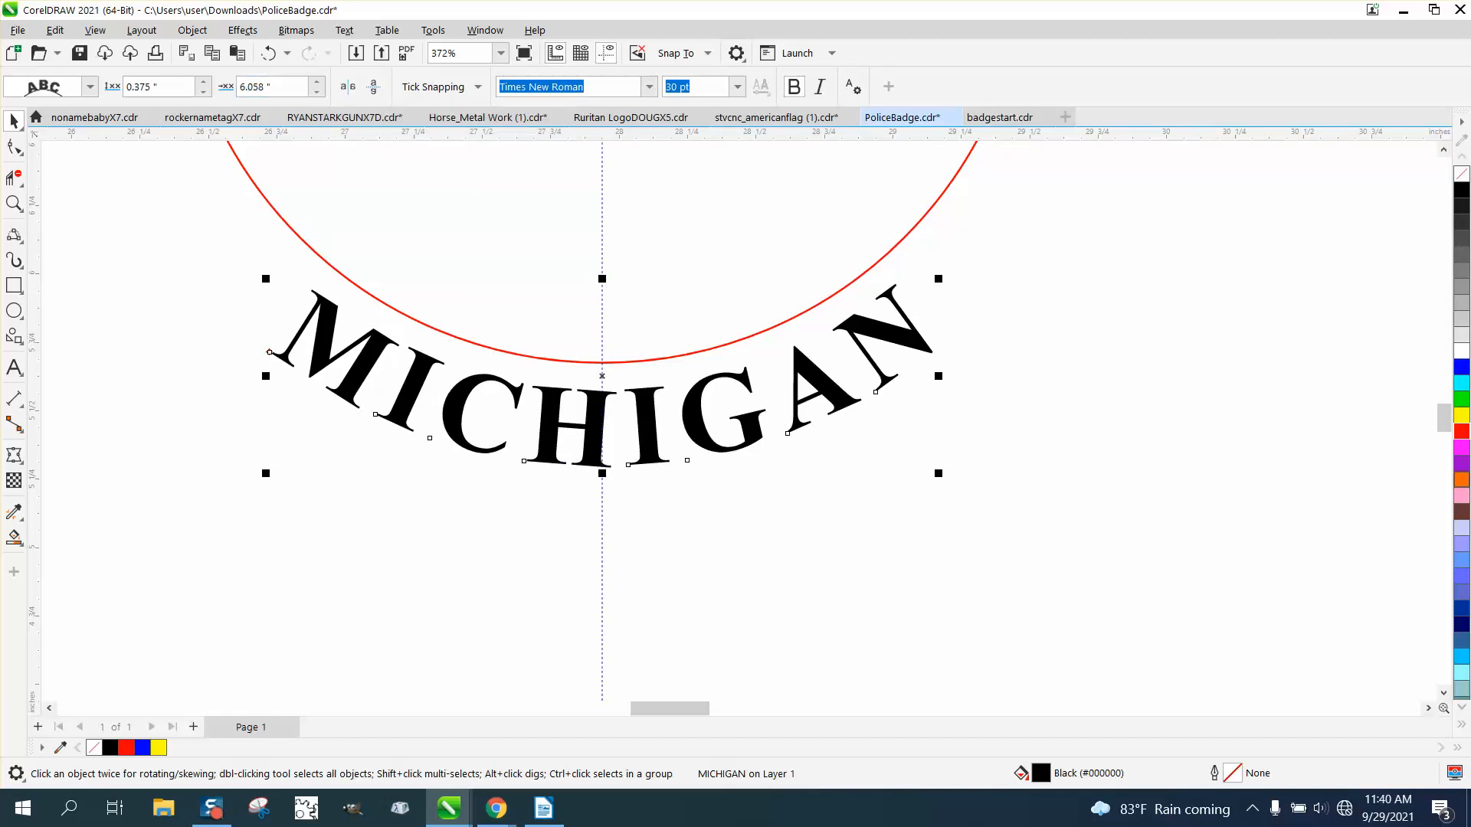
scroll(453, 201, "down", 5)
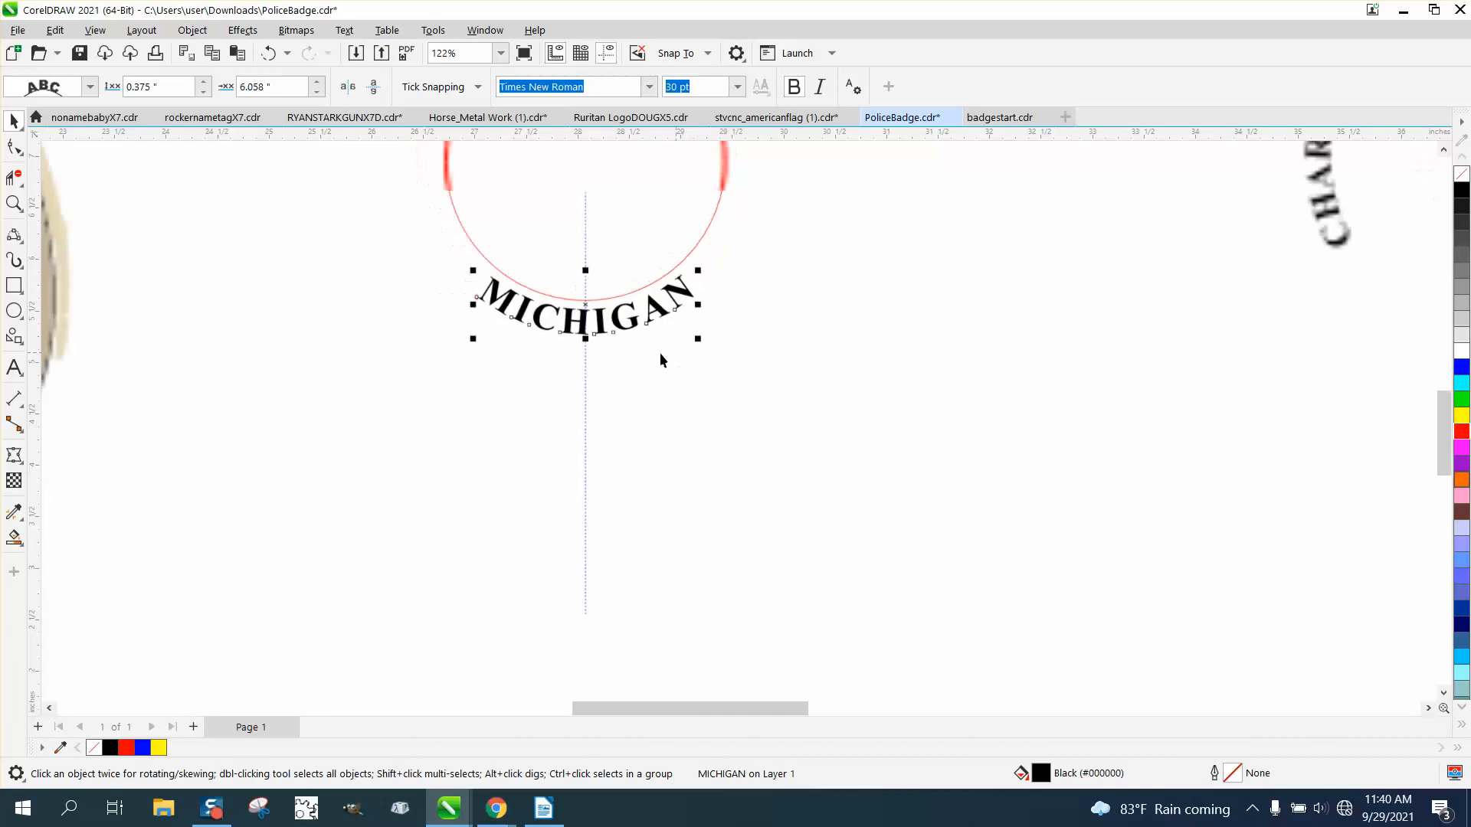
scroll(772, 372, "down", 1)
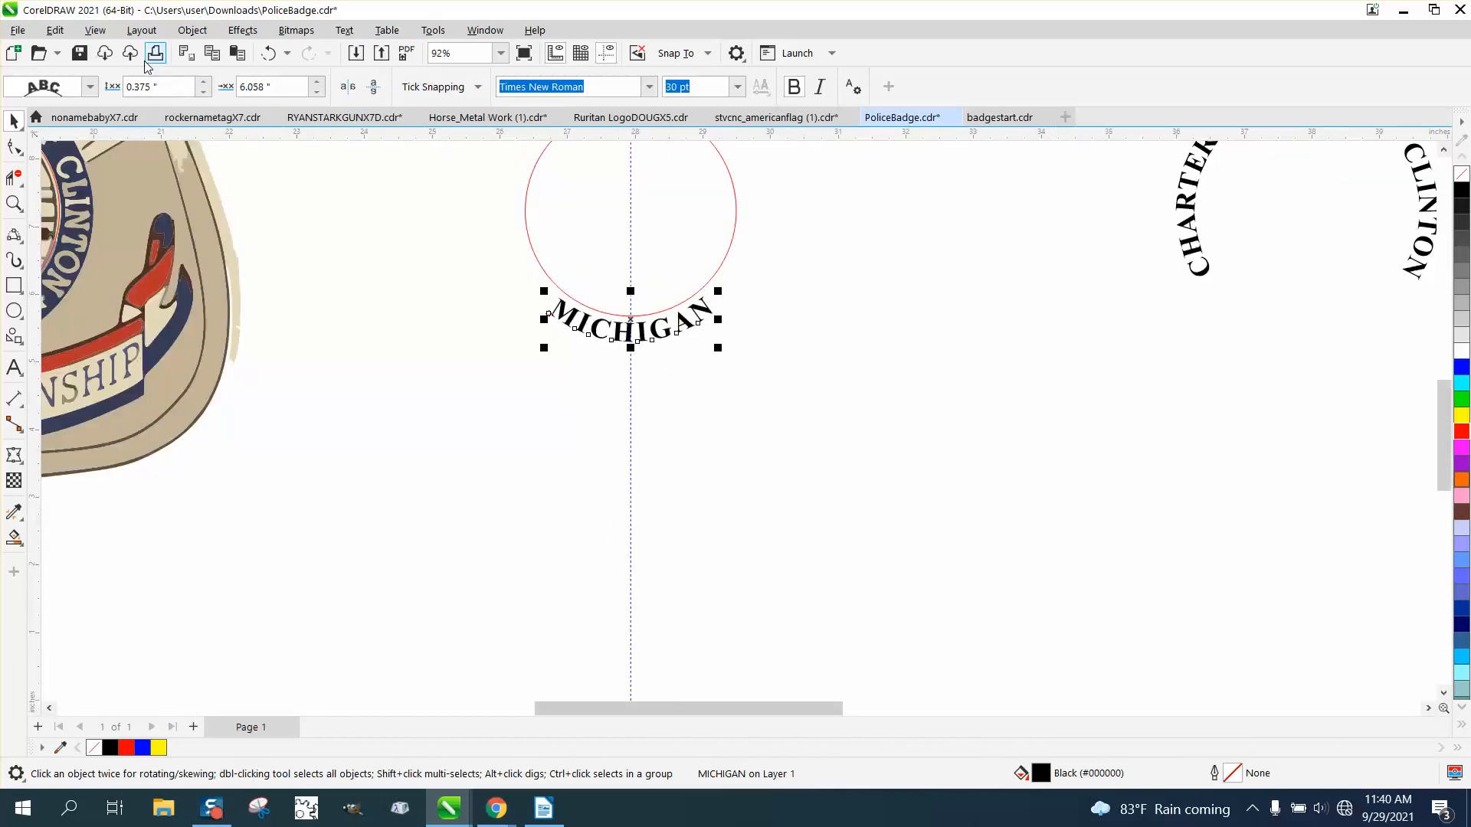
left_click(192, 30)
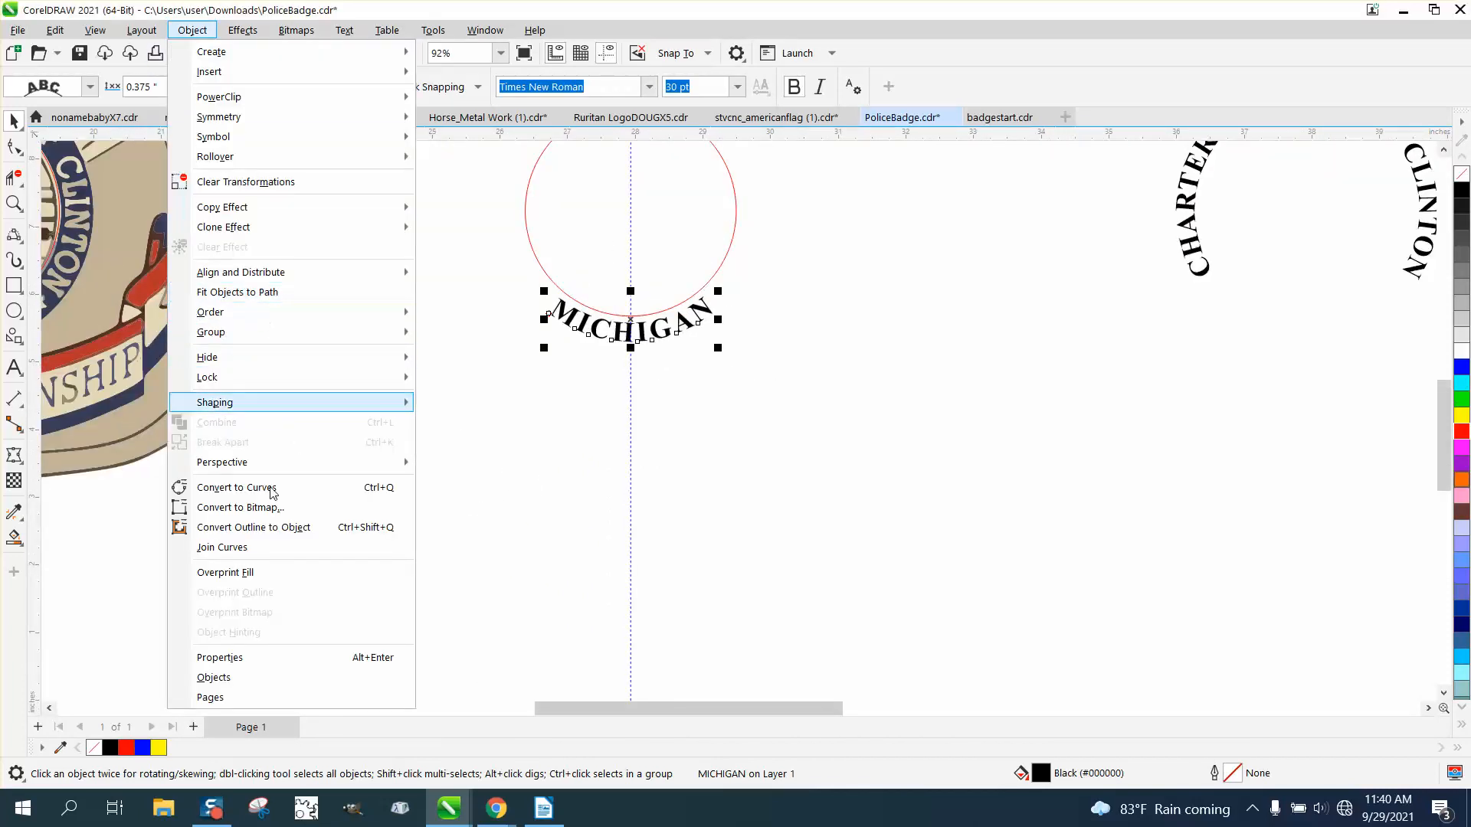
left_click(462, 463)
scroll(489, 420, "down", 2)
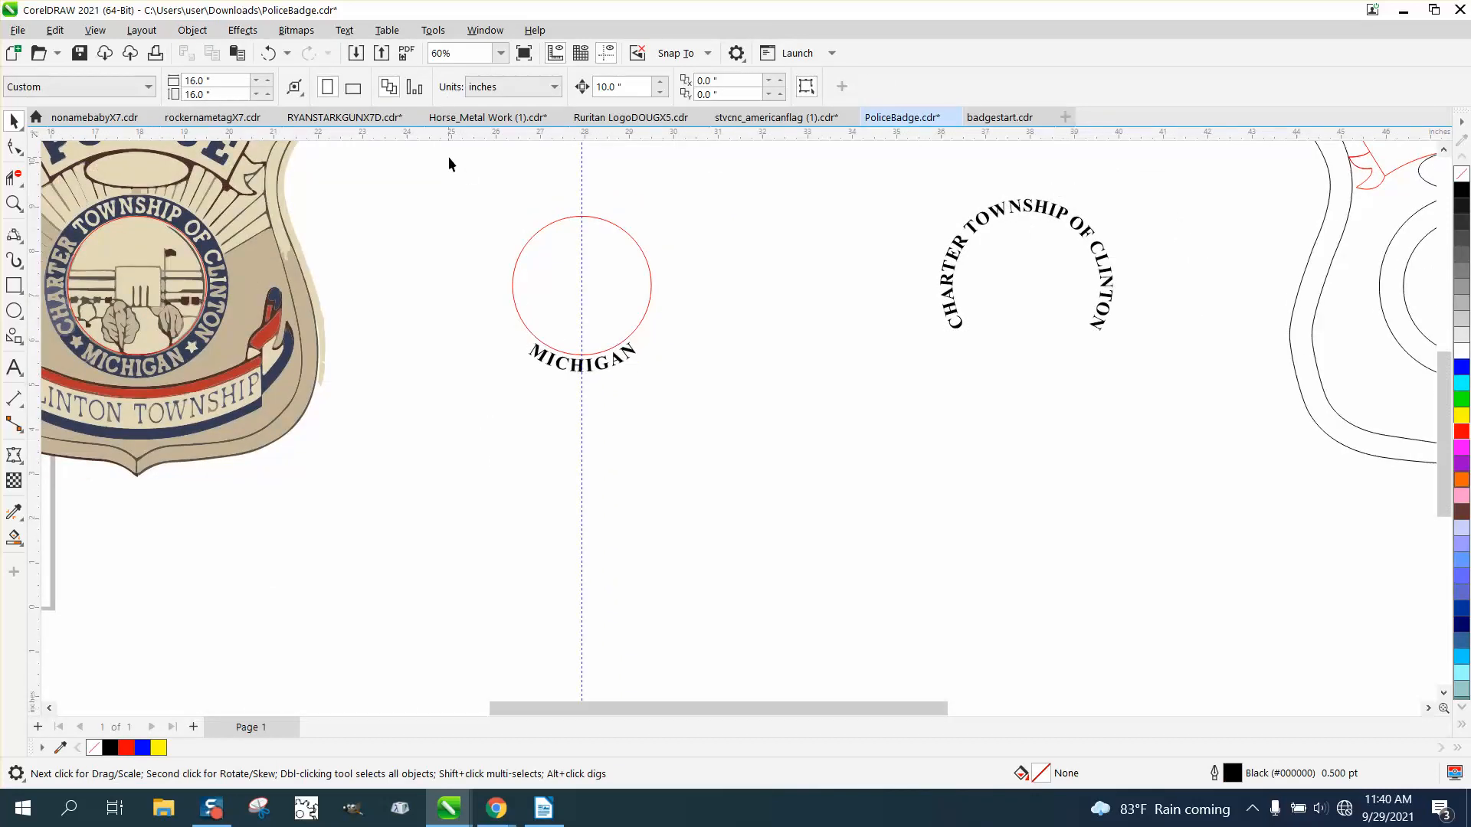
left_click_drag(453, 173, 864, 443)
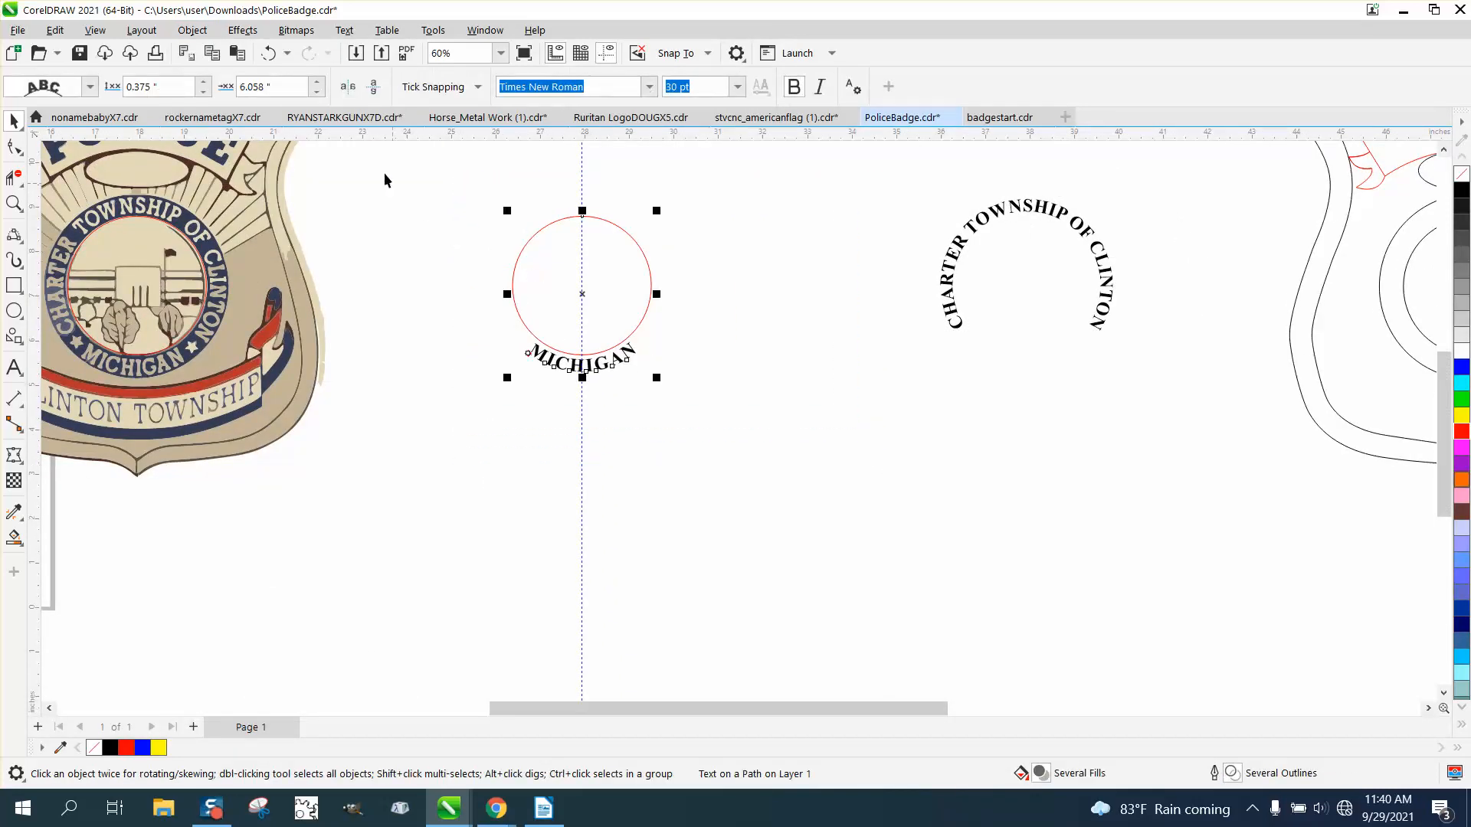
left_click(267, 53)
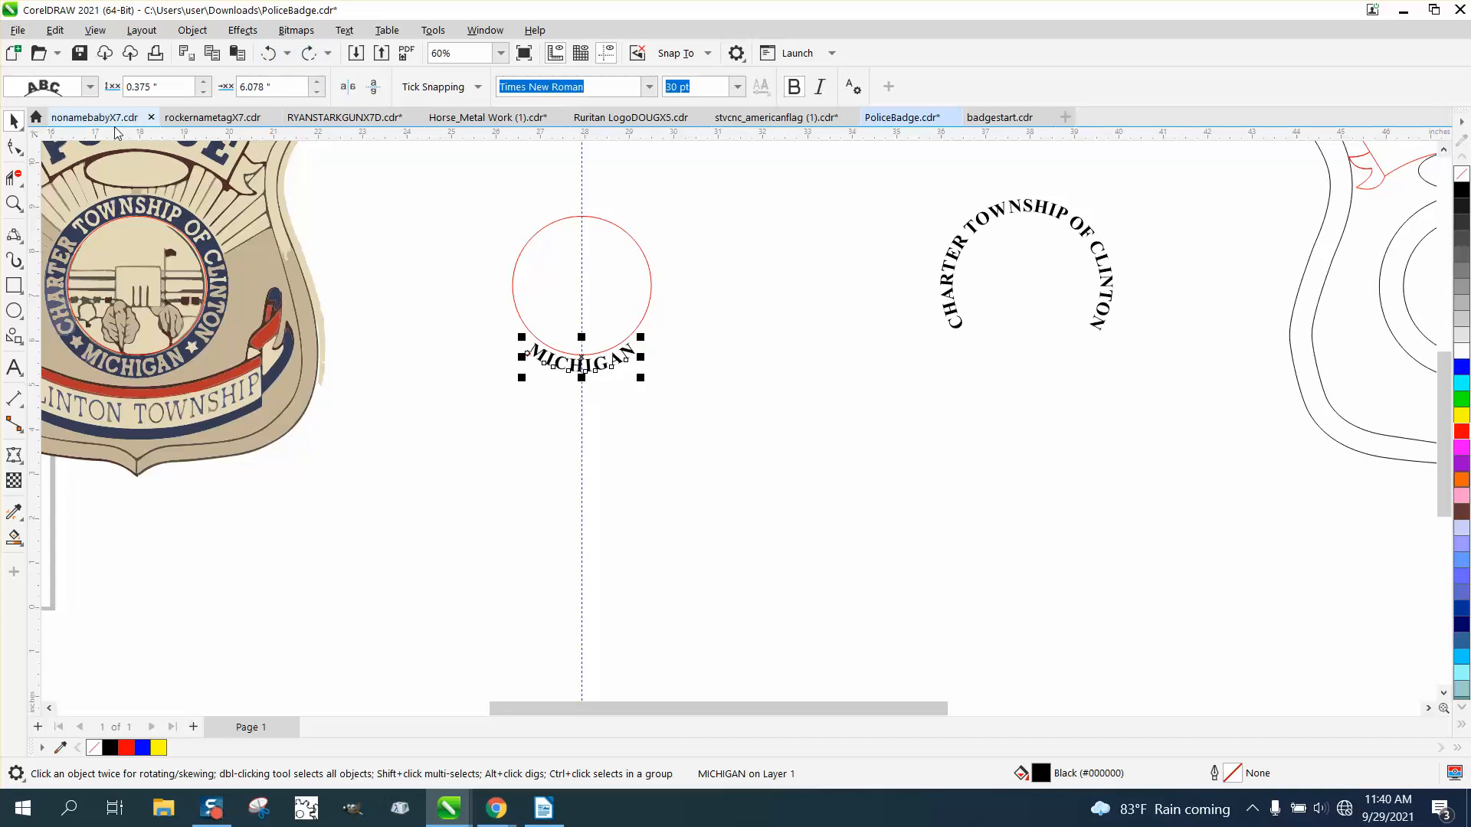
left_click(308, 53)
left_click(15, 123)
Select the red circle together with its MICHIGAN text and break the text apart from the path.
left_click_drag(417, 157, 798, 426)
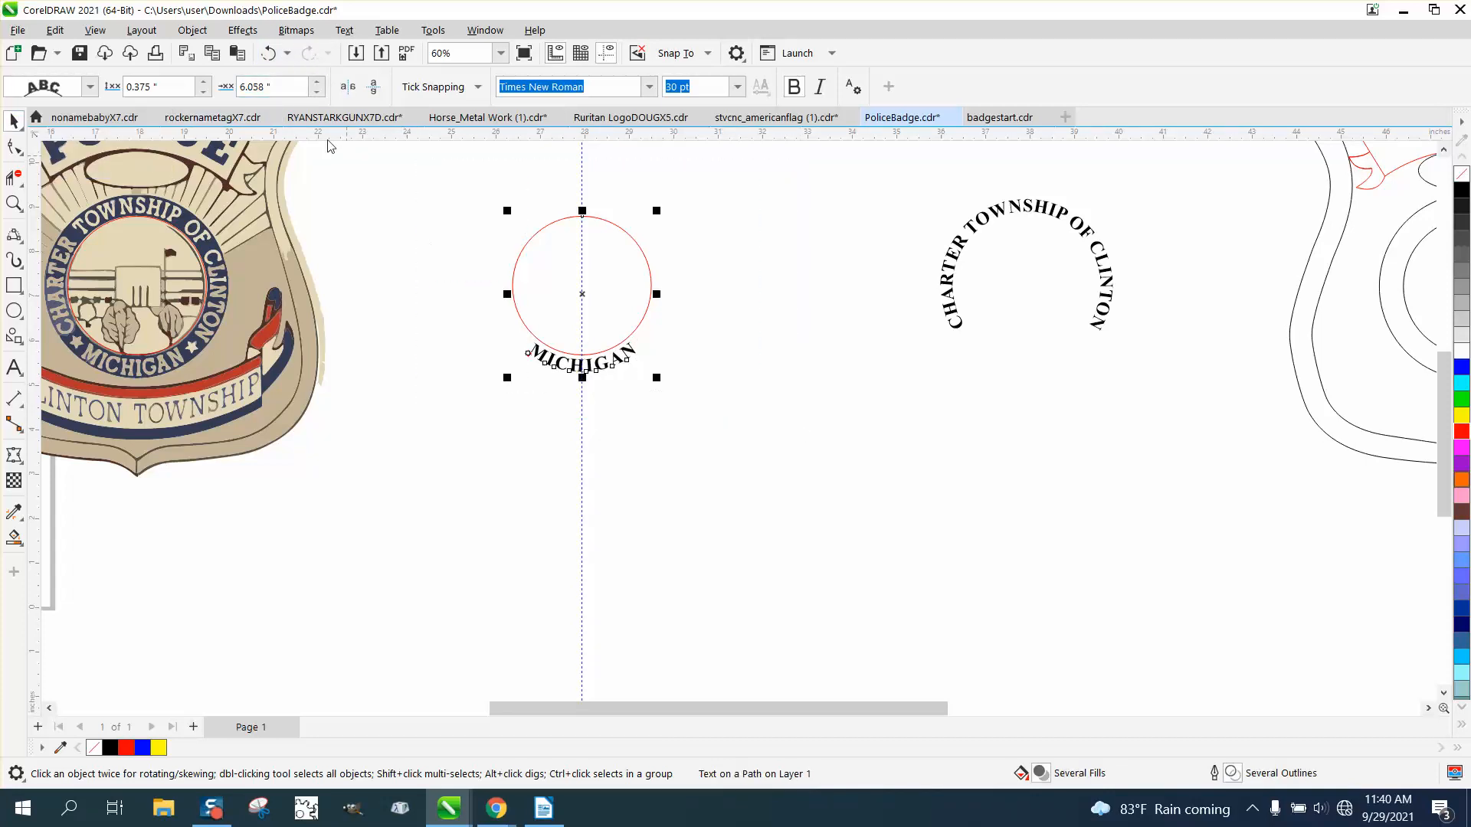
left_click(198, 32)
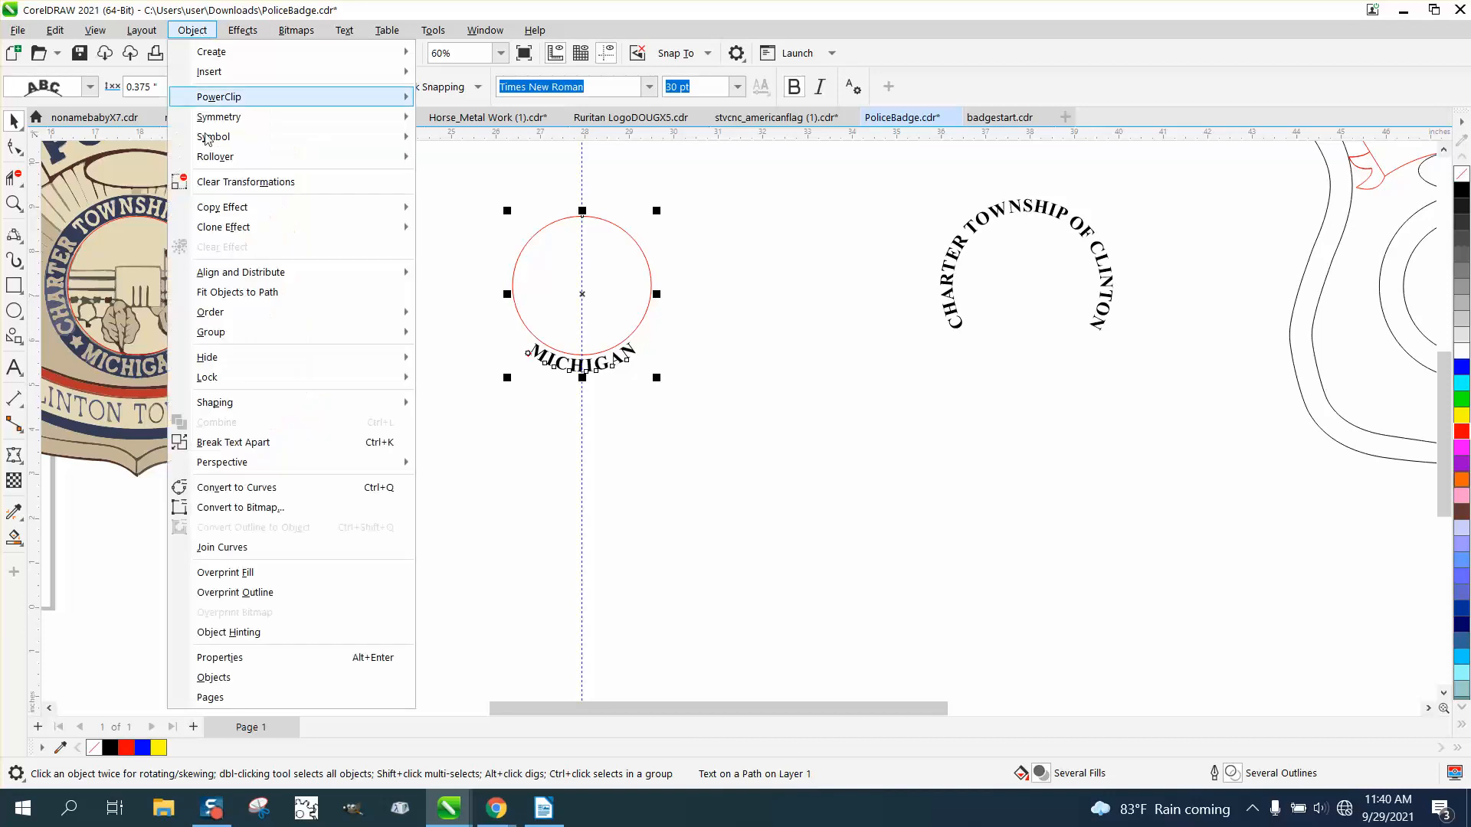
left_click(301, 442)
left_click(599, 439)
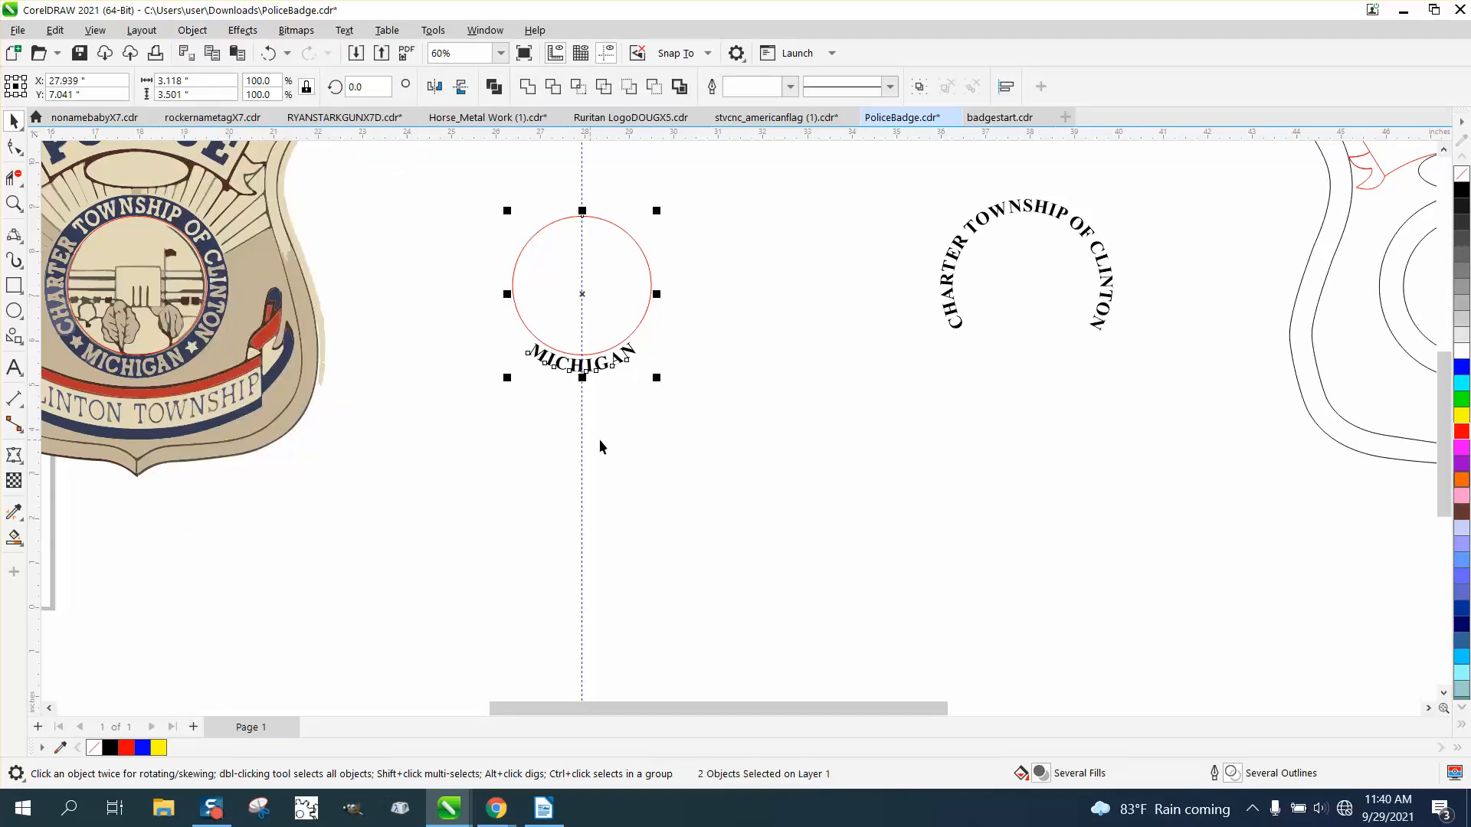
Move the MICHIGAN text 10 inches right to join CHARTER TOWNSHIP OF CLINTON, and move both texts 10 inches back left around the red circle.
left_click(621, 363)
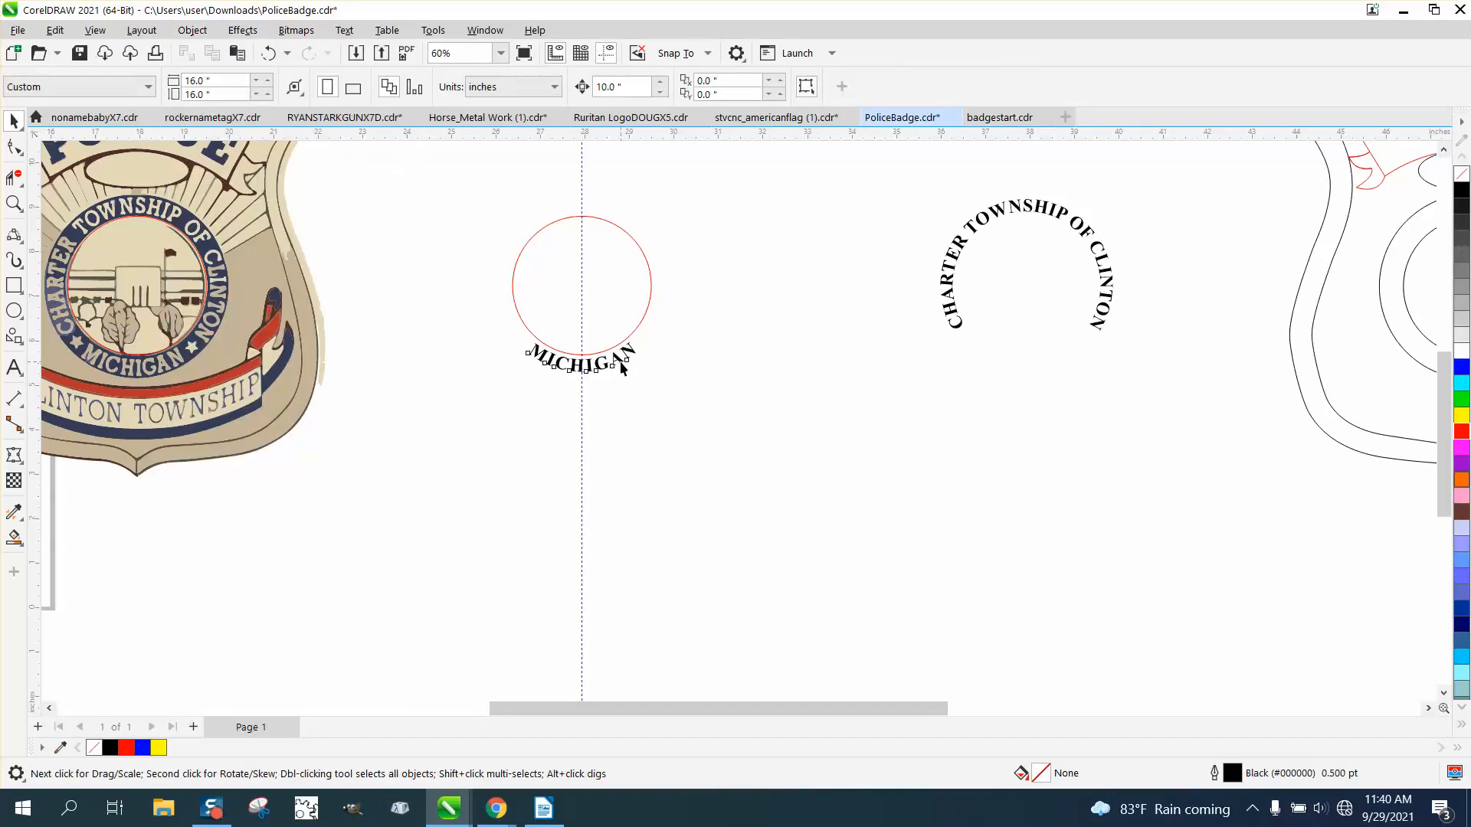
key("Right")
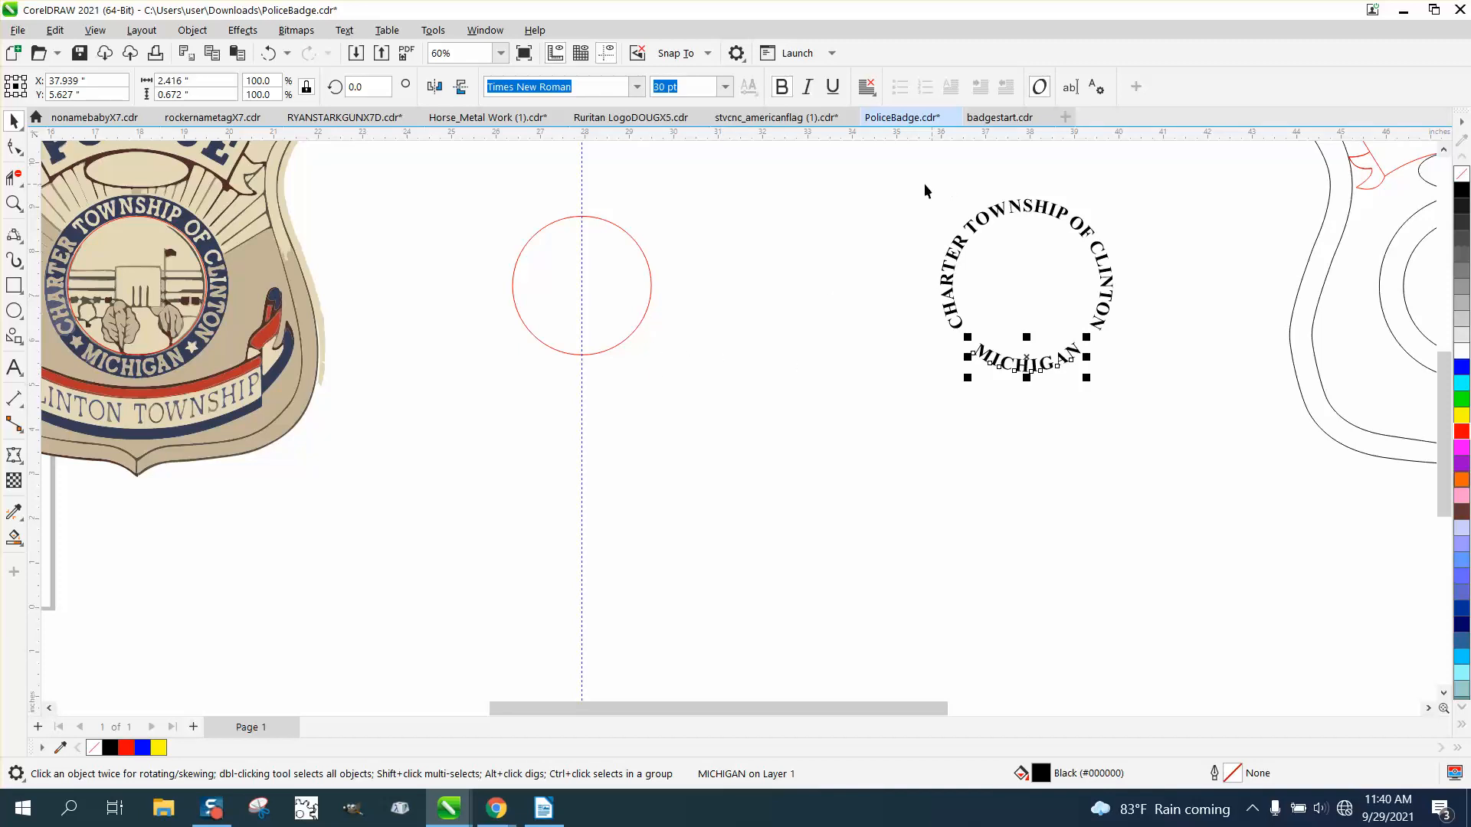
left_click_drag(924, 183, 1225, 457)
key("Left")
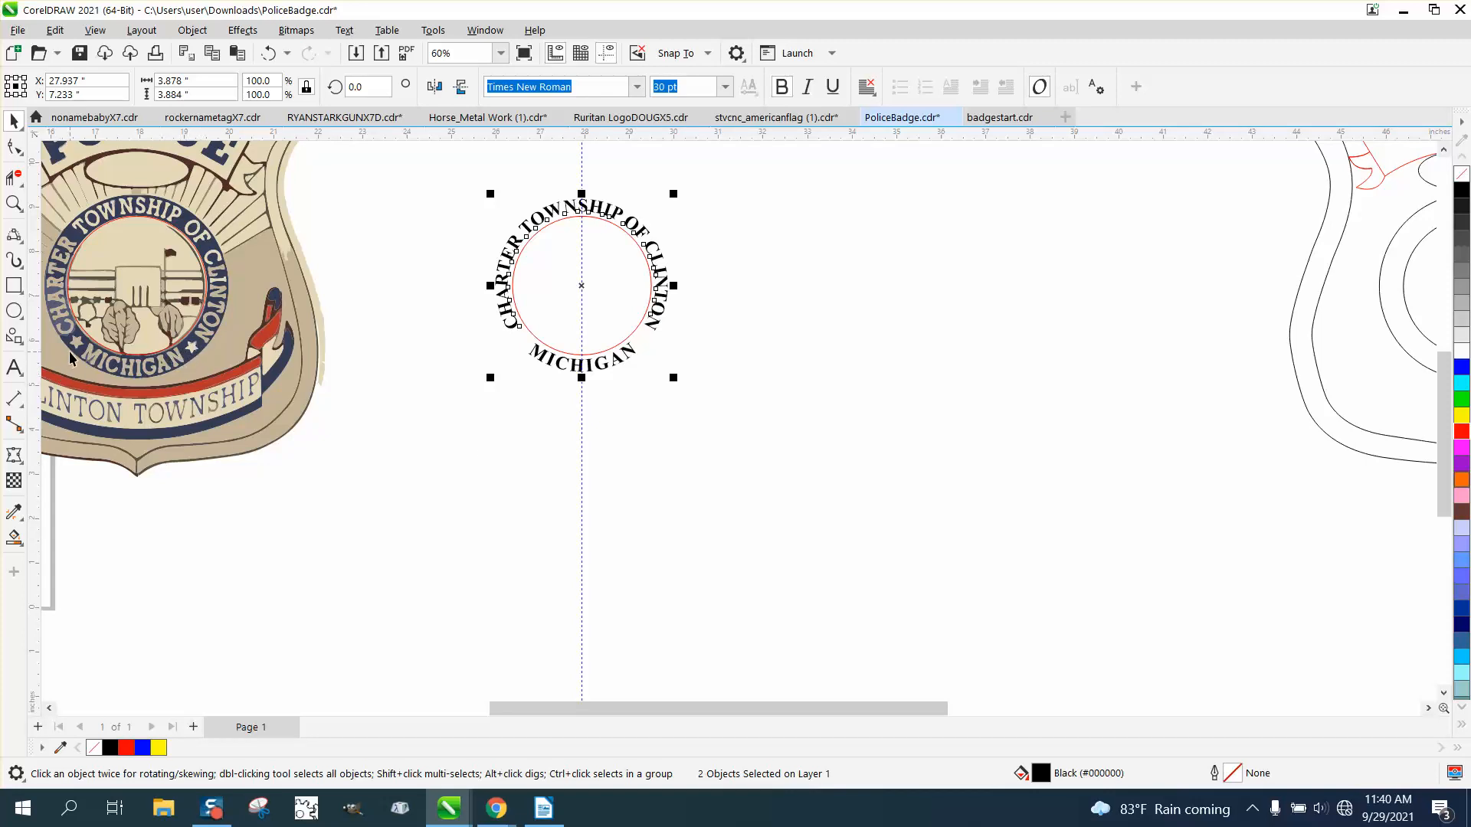
Draw a five-pointed star about 0.33 by 0.31 inches beside the star that follows MICHIGAN on the reference badge.
left_click(13, 203)
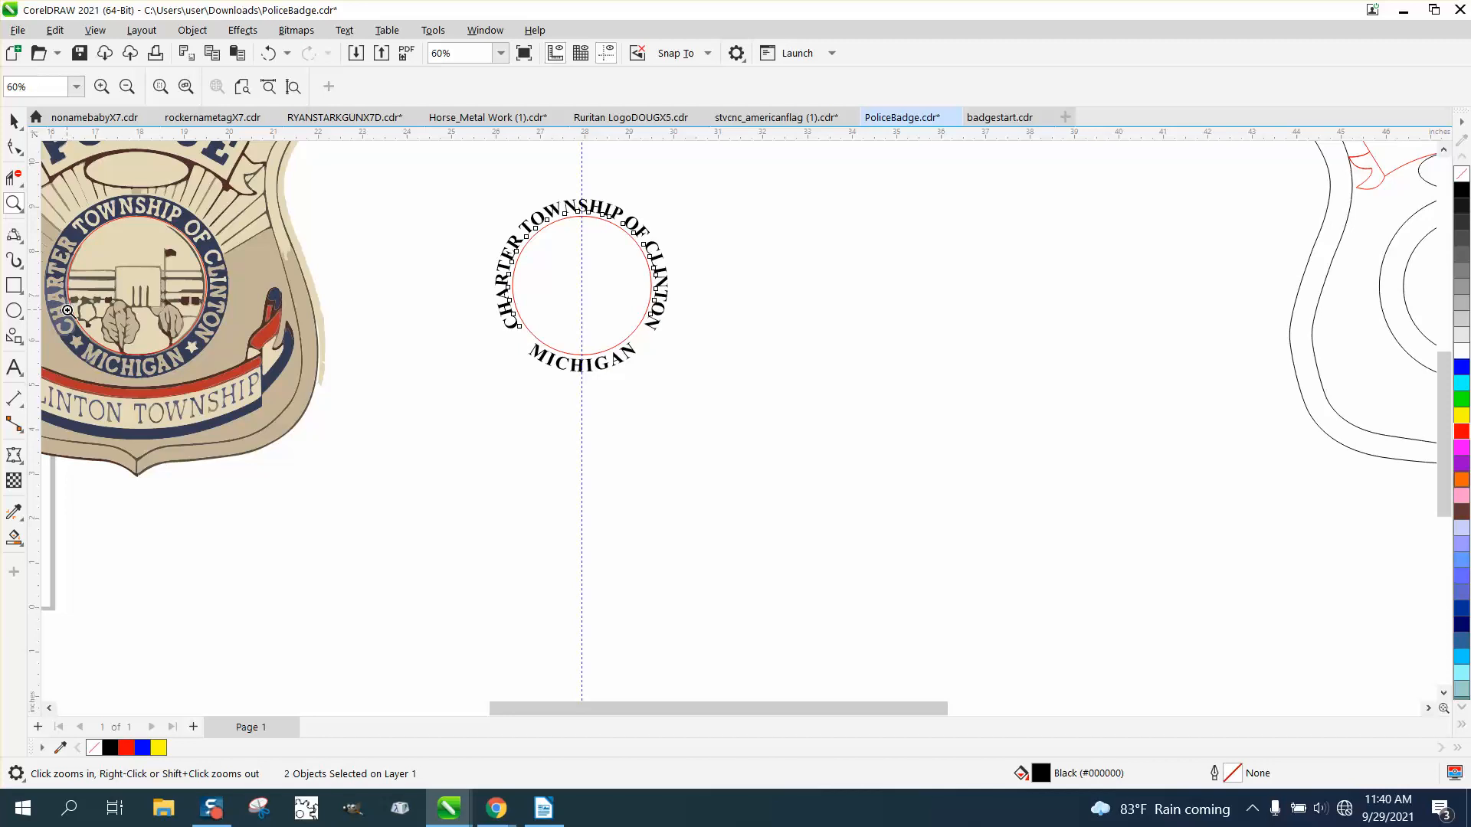
left_click_drag(65, 314, 223, 371)
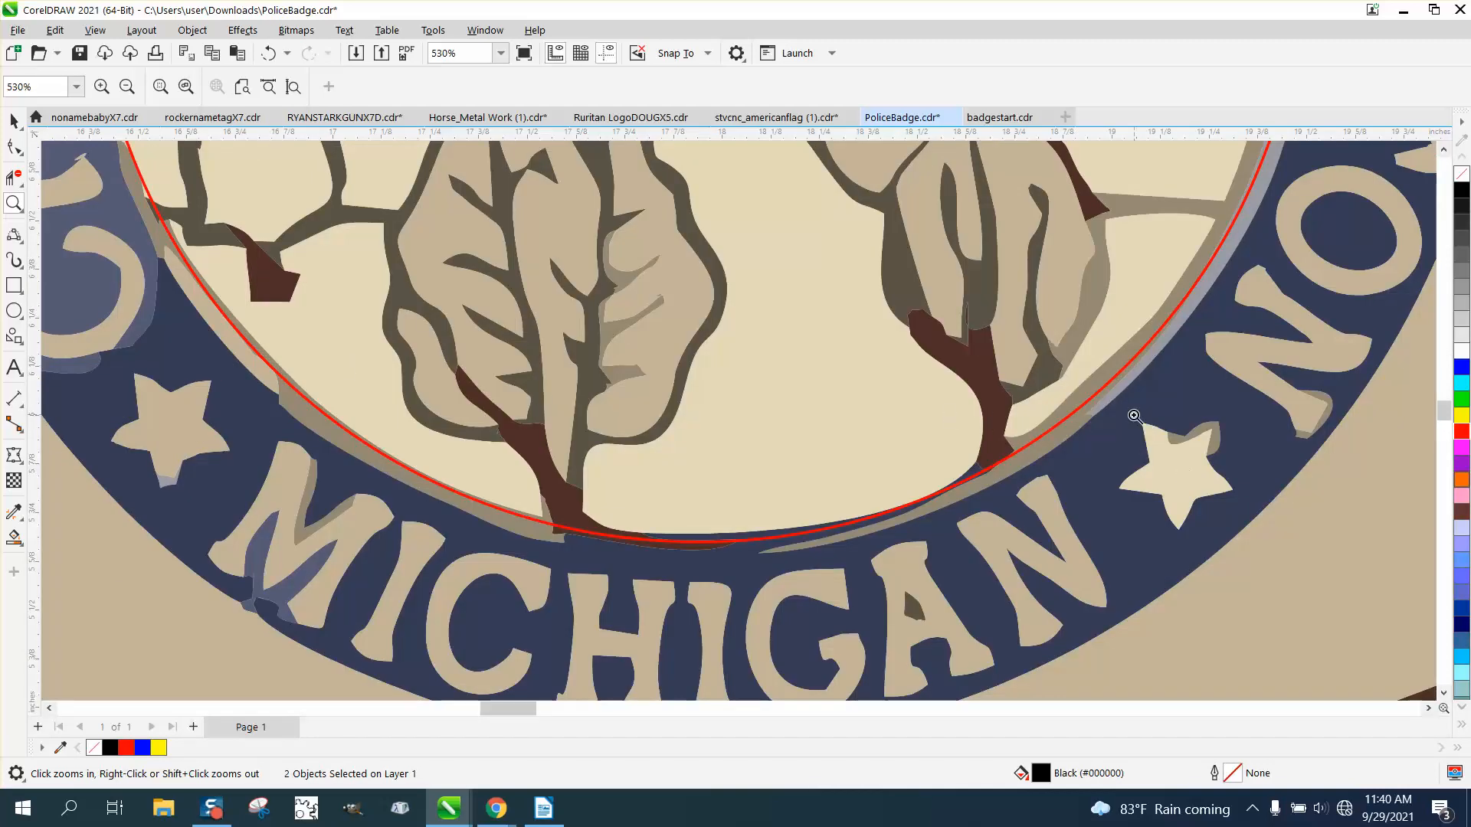
scroll(115, 387, "down", 2)
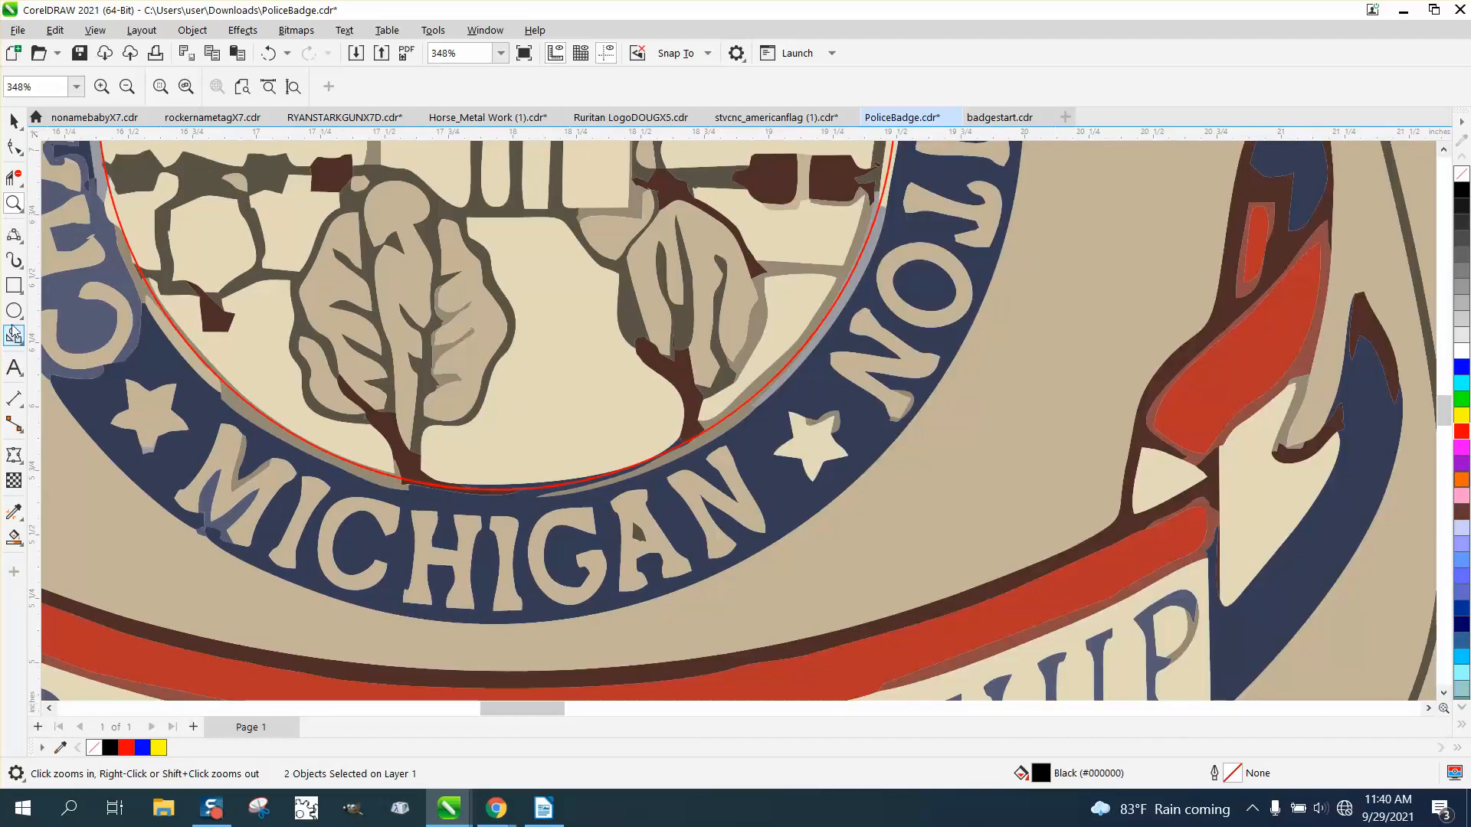
left_click(22, 347)
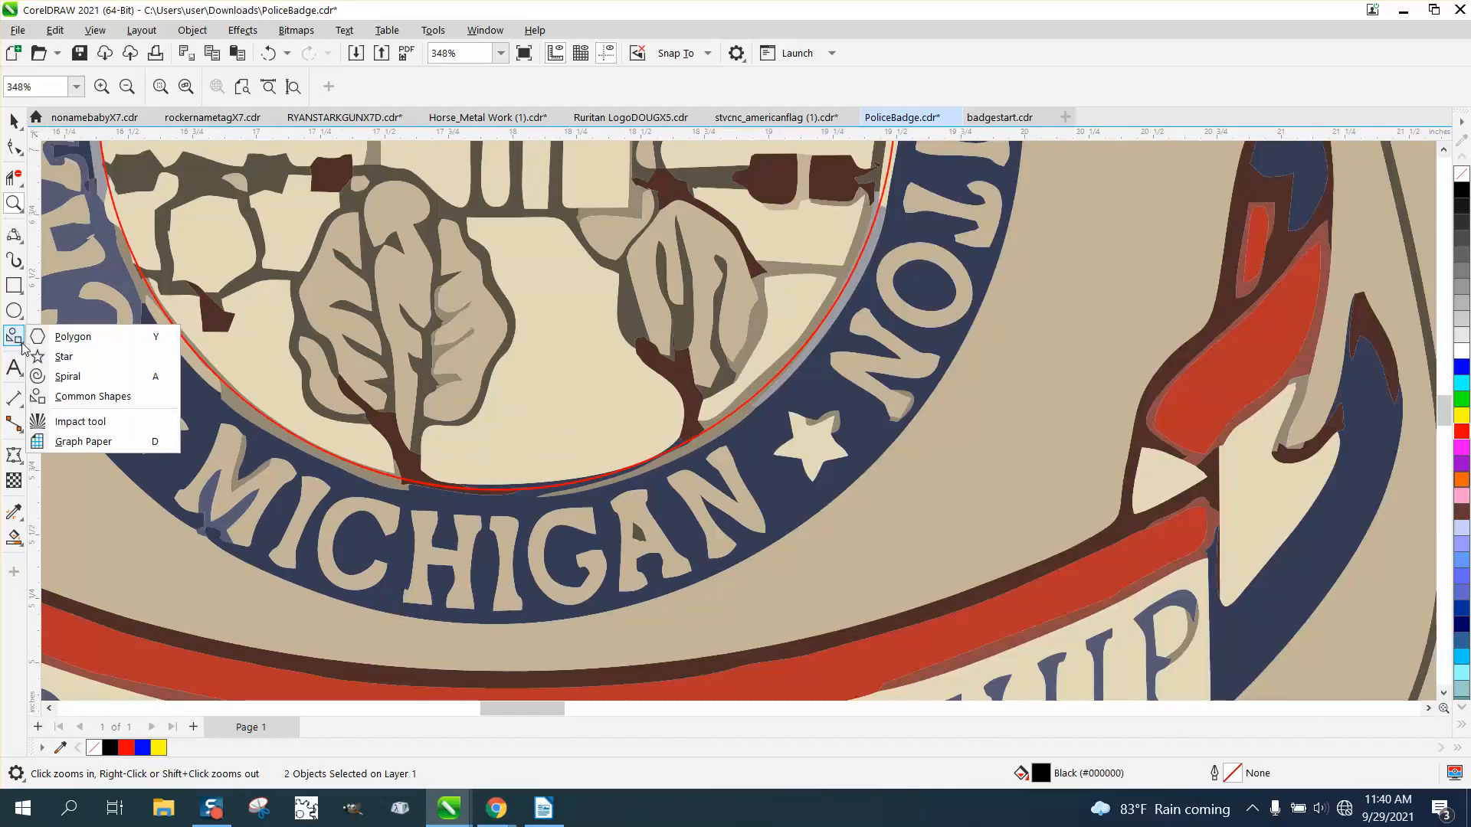
left_click(69, 355)
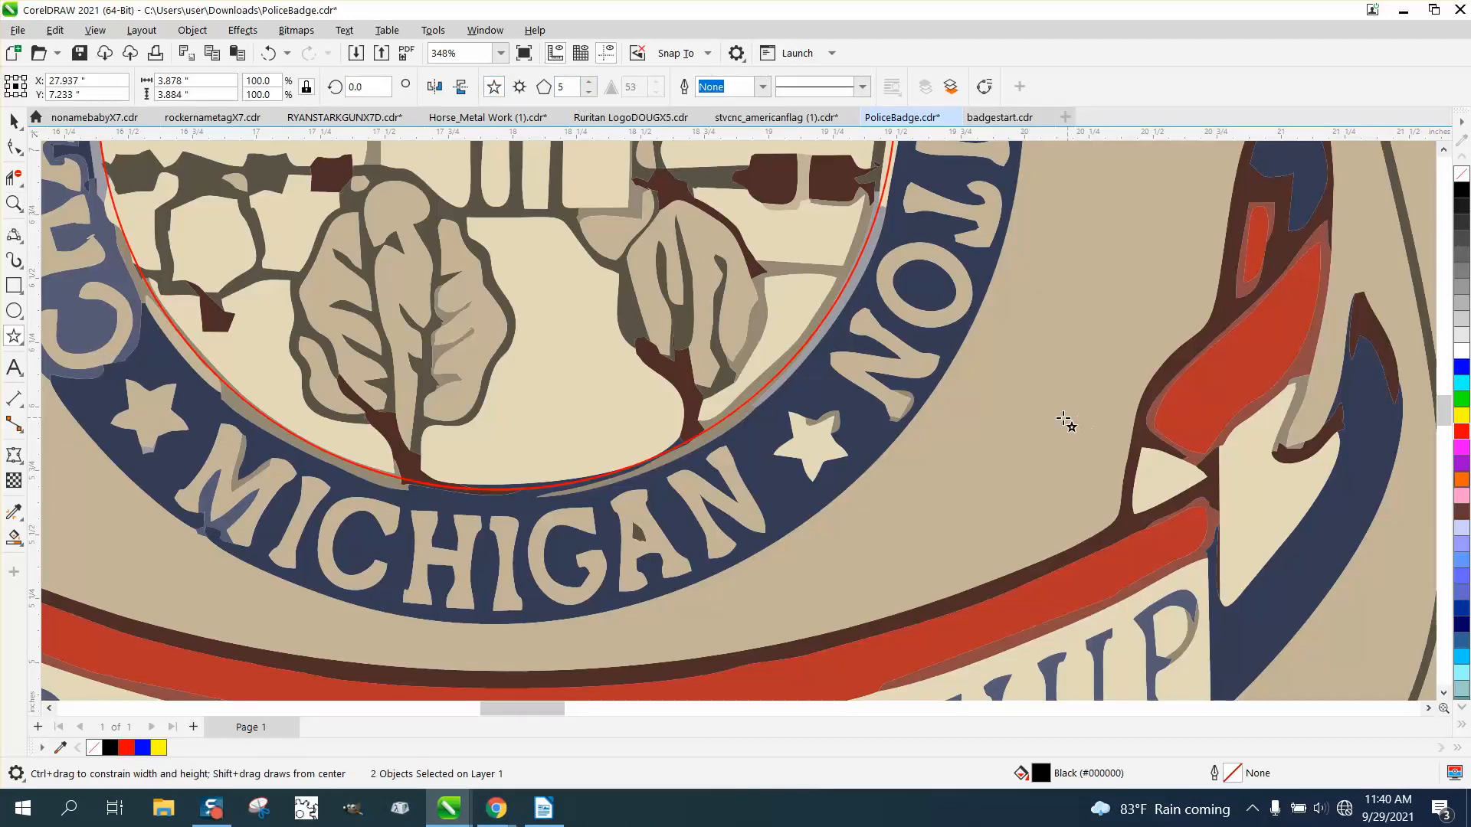
left_click_drag(1024, 401, 986, 483)
Move the star over the MICHIGAN lettering below the red circle, centred on the vertical guideline at about X 27.933, Y 5.418 inches.
scroll(802, 473, "down", 4)
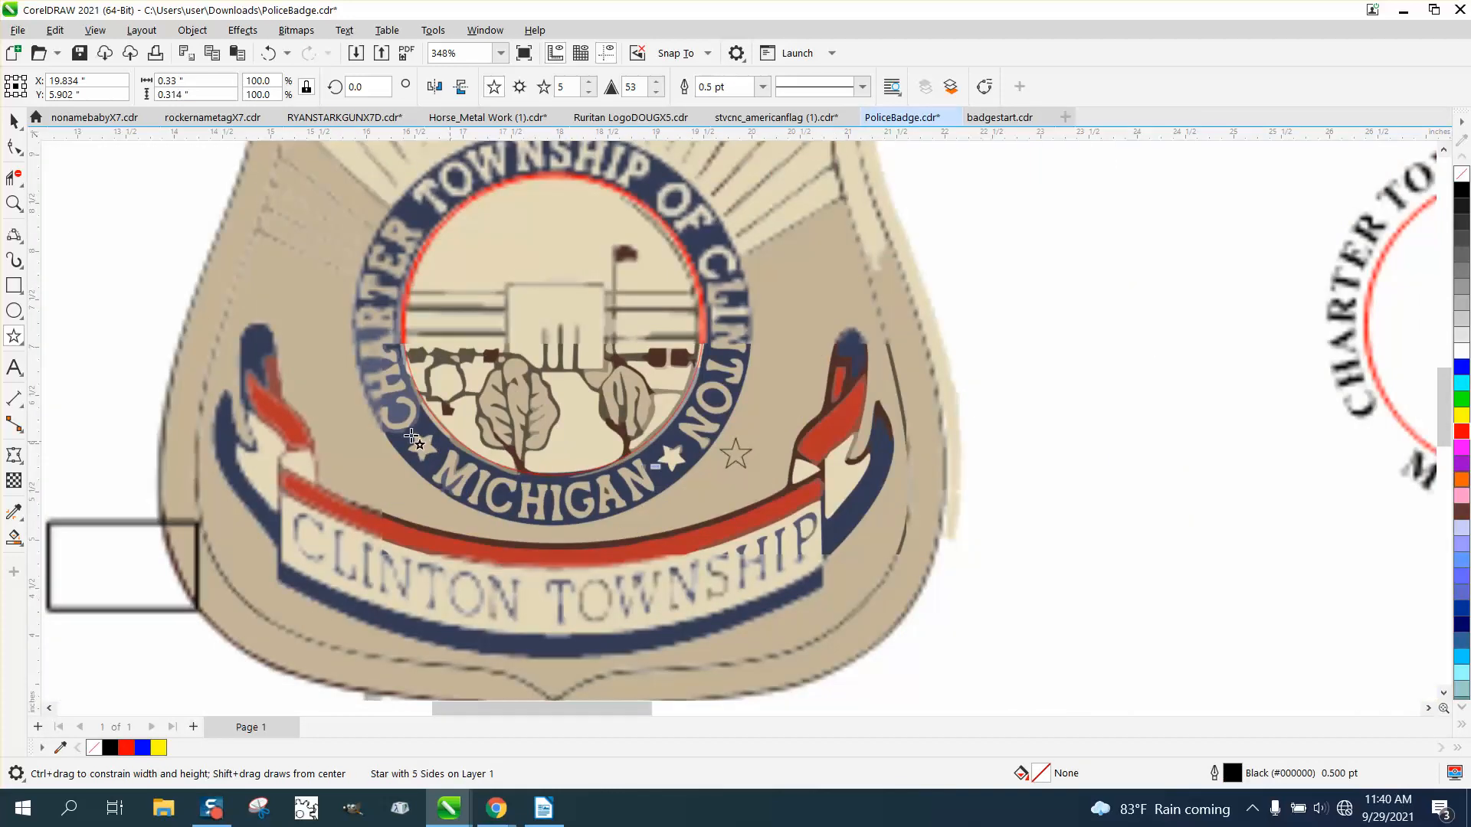
left_click(12, 123)
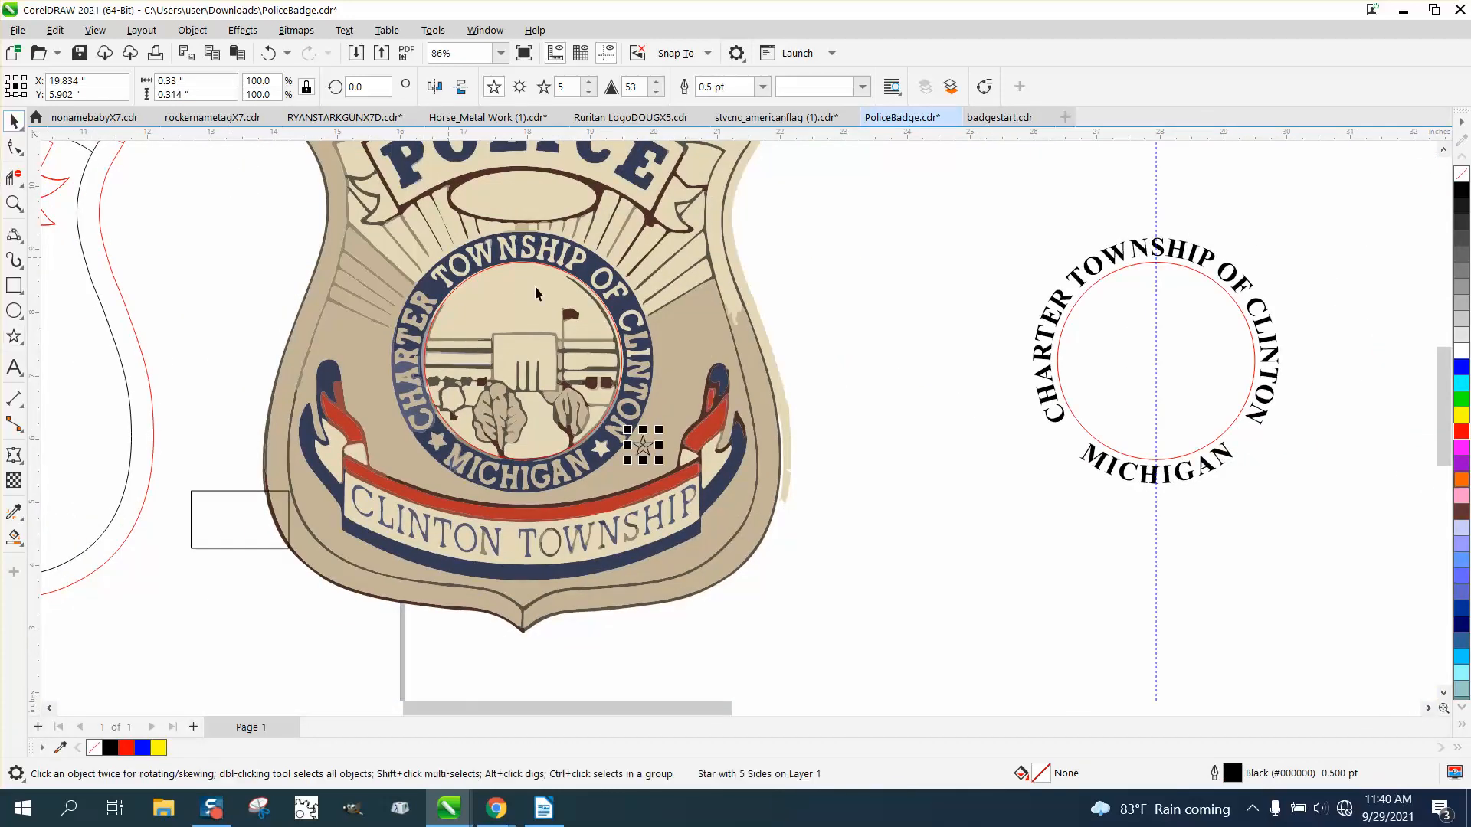
left_click_drag(643, 446, 1157, 474)
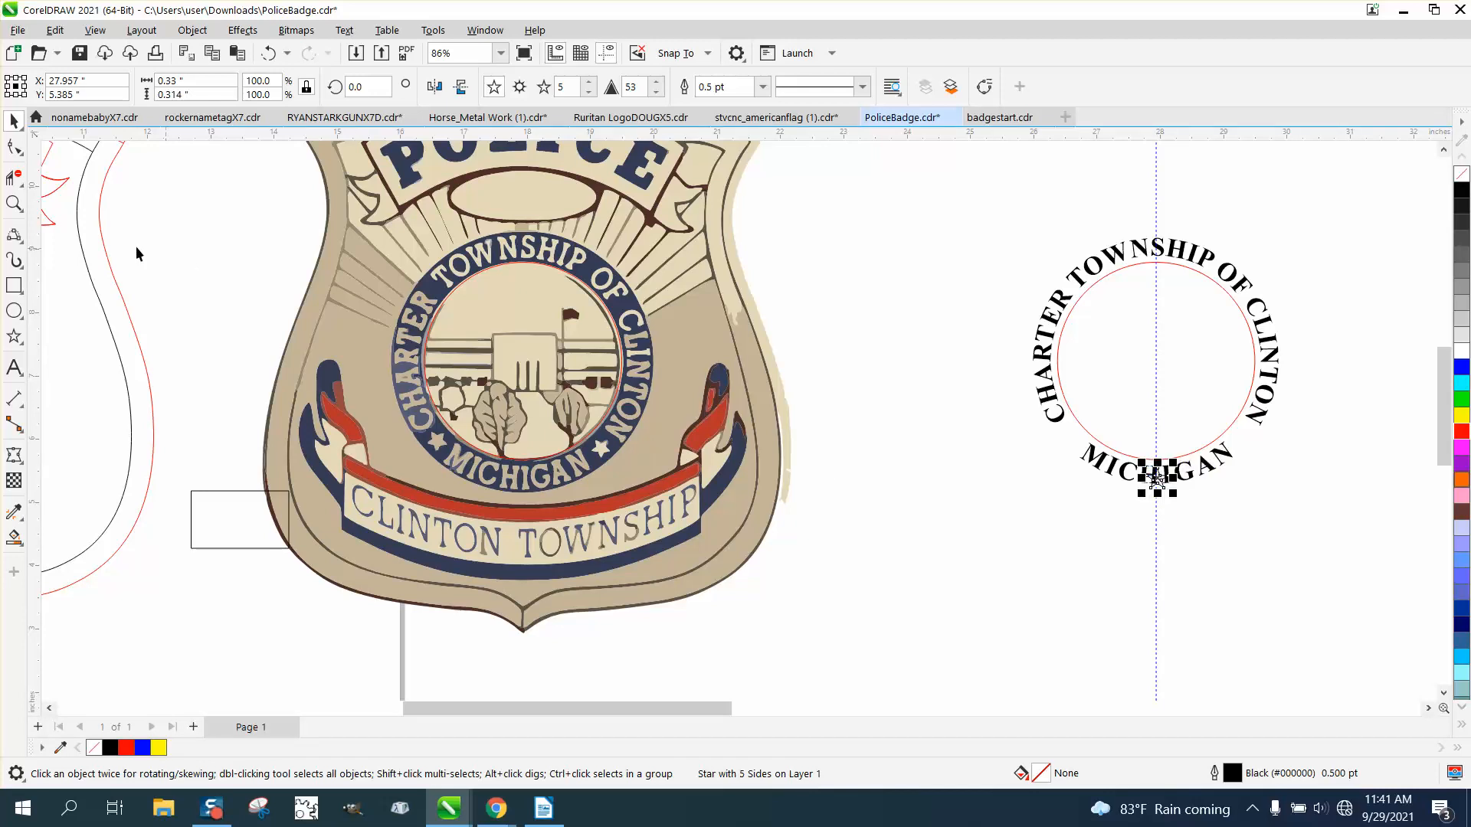
left_click(13, 203)
left_click_drag(959, 338, 1324, 552)
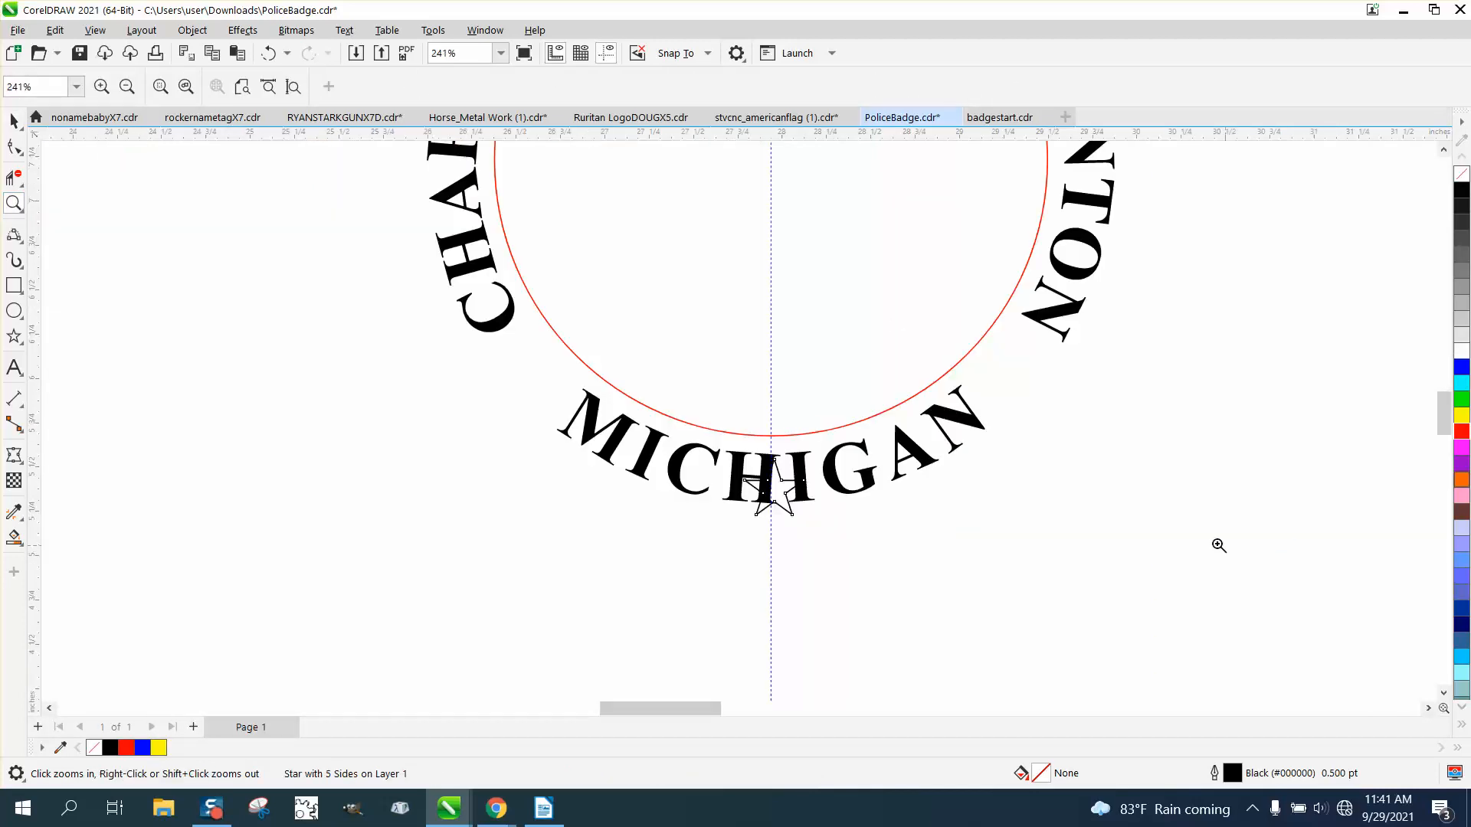
left_click(14, 120)
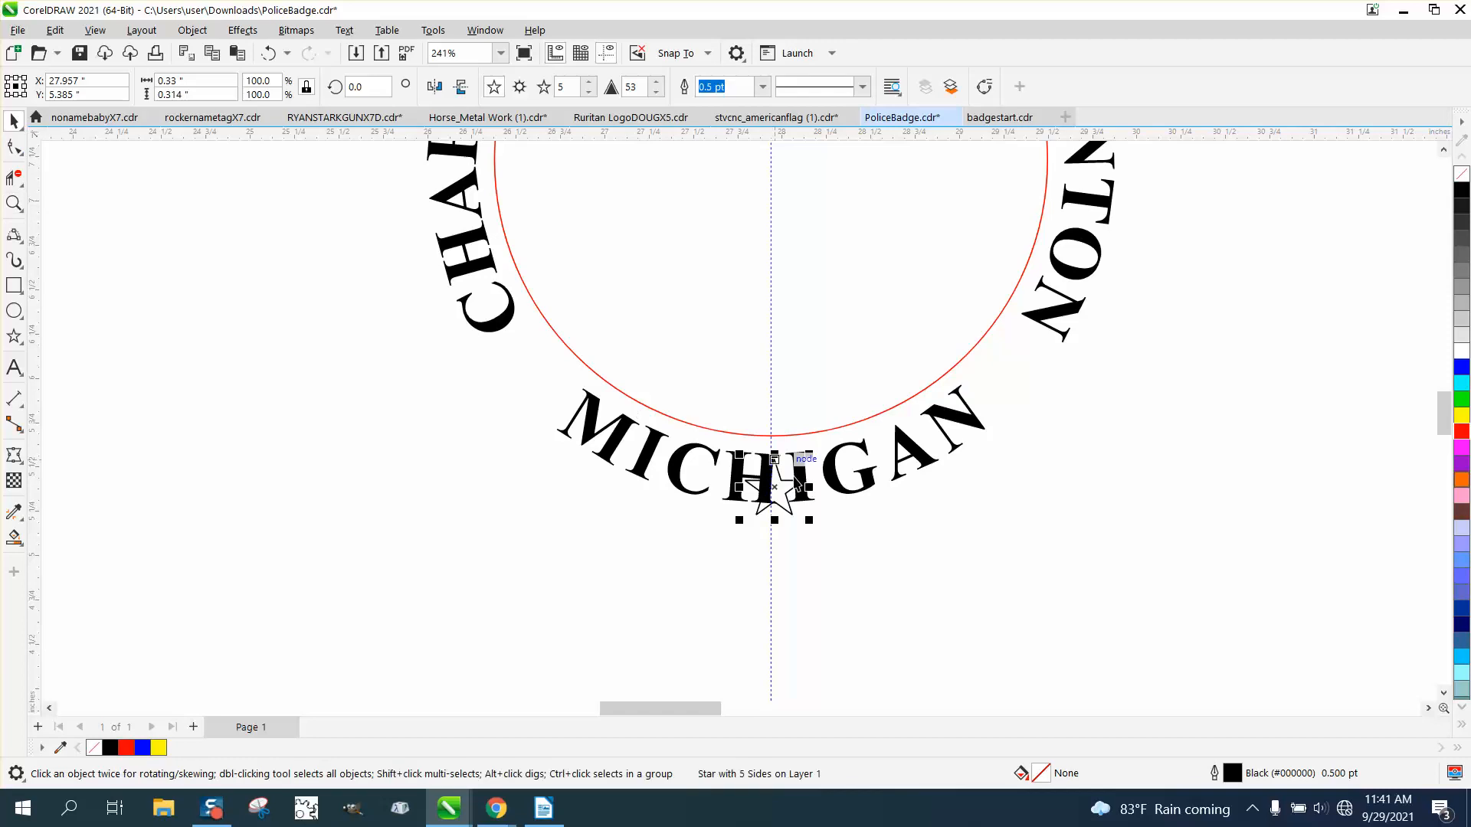
left_click_drag(783, 493, 769, 485)
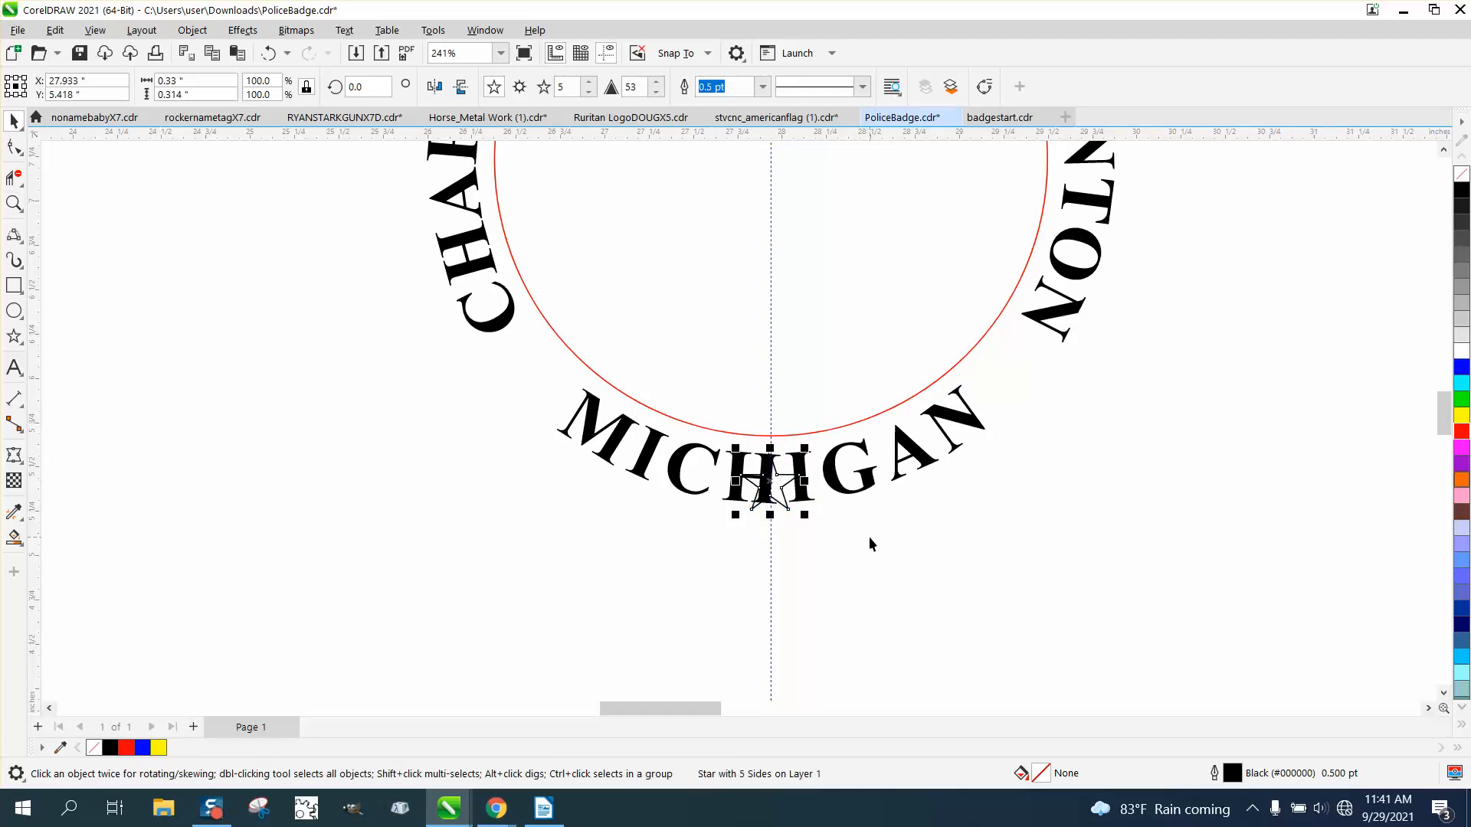
Add a horizontal guideline through the circle's centre and rotate a copy of the star around that centre to about 312.5 degrees.
scroll(850, 529, "down", 3)
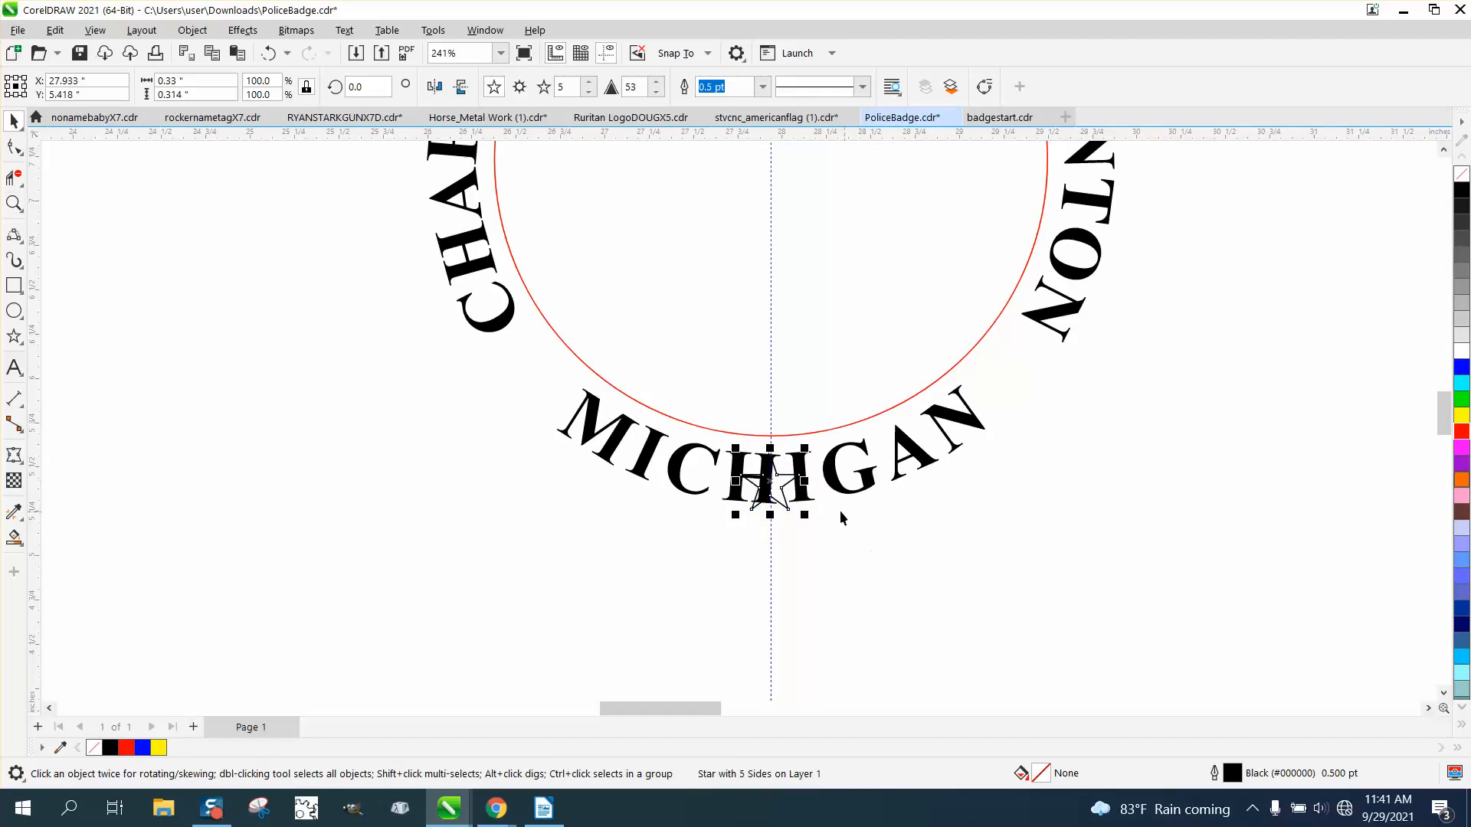
left_click(796, 302)
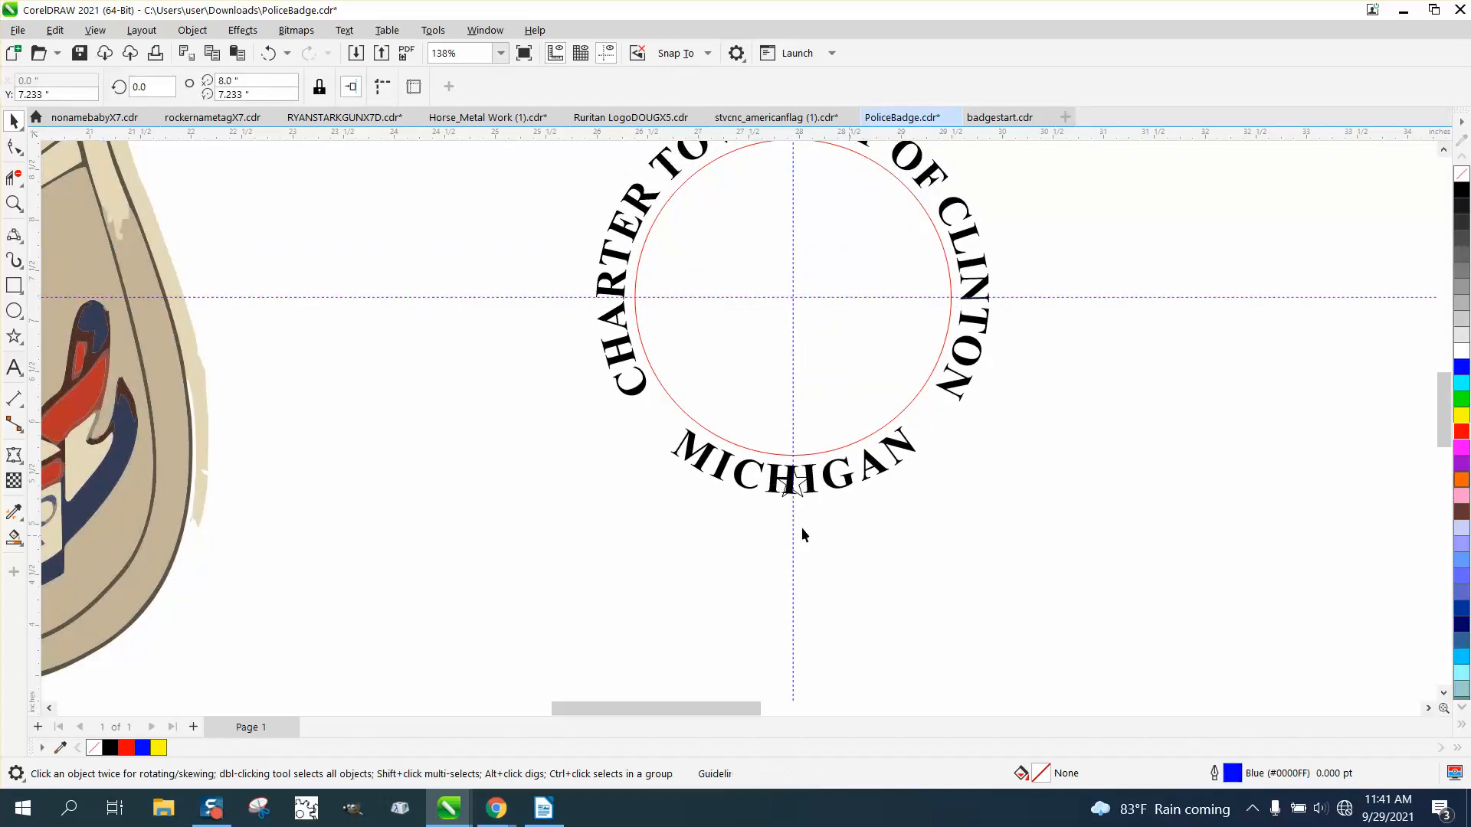
left_click(798, 498)
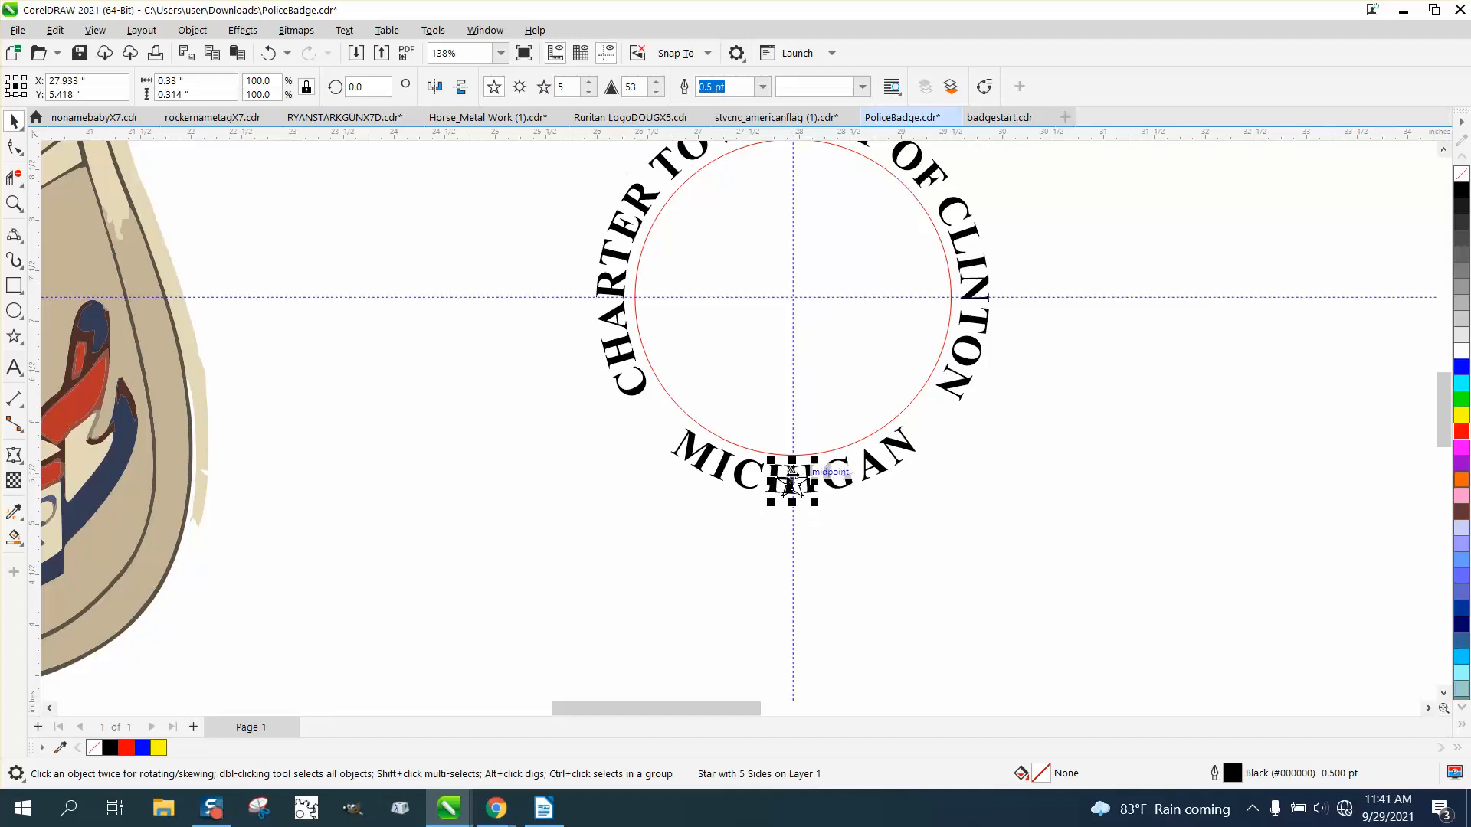
left_click(793, 482)
left_click(796, 483)
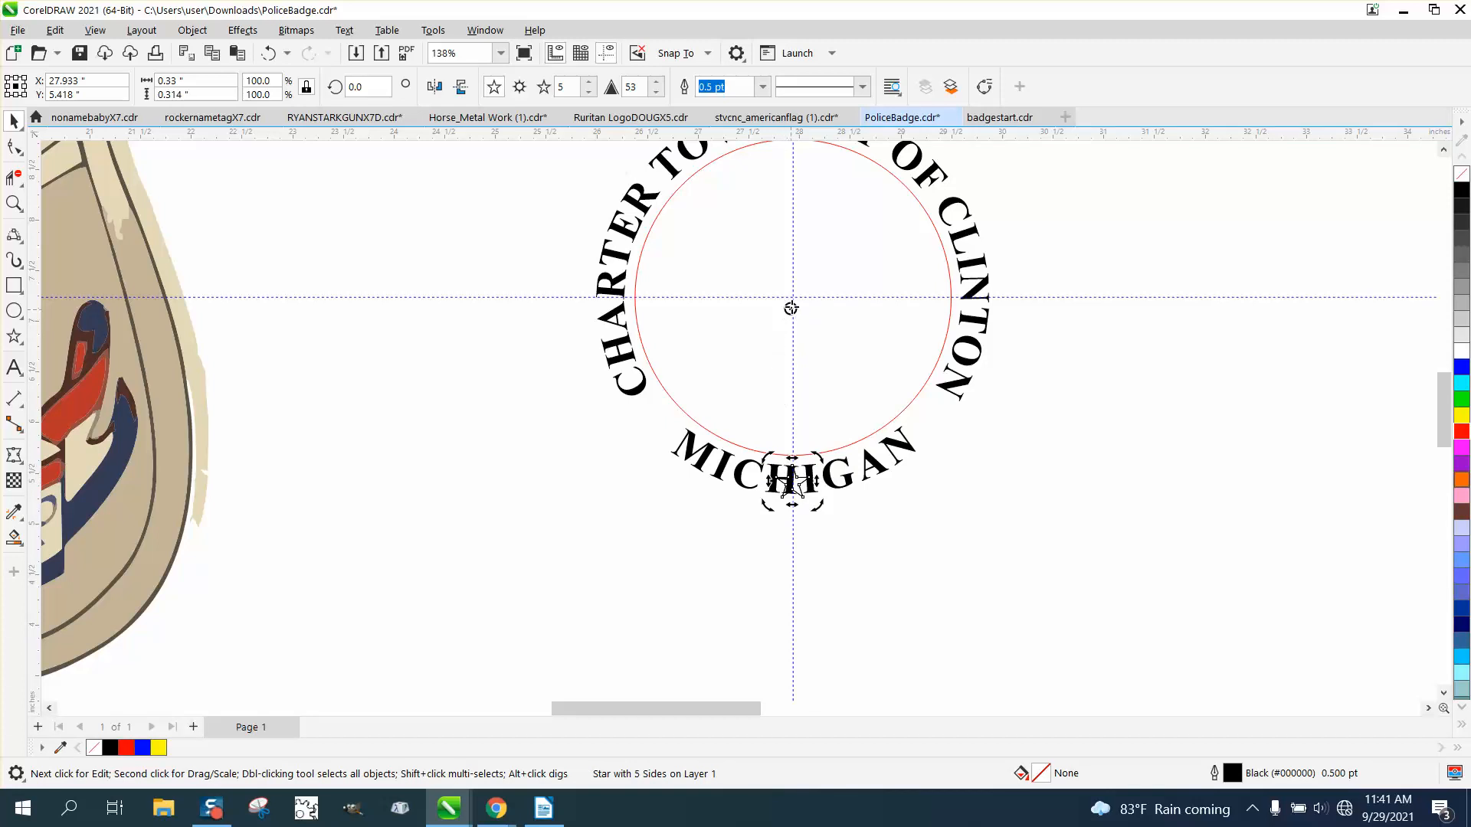
left_click_drag(820, 506, 635, 481)
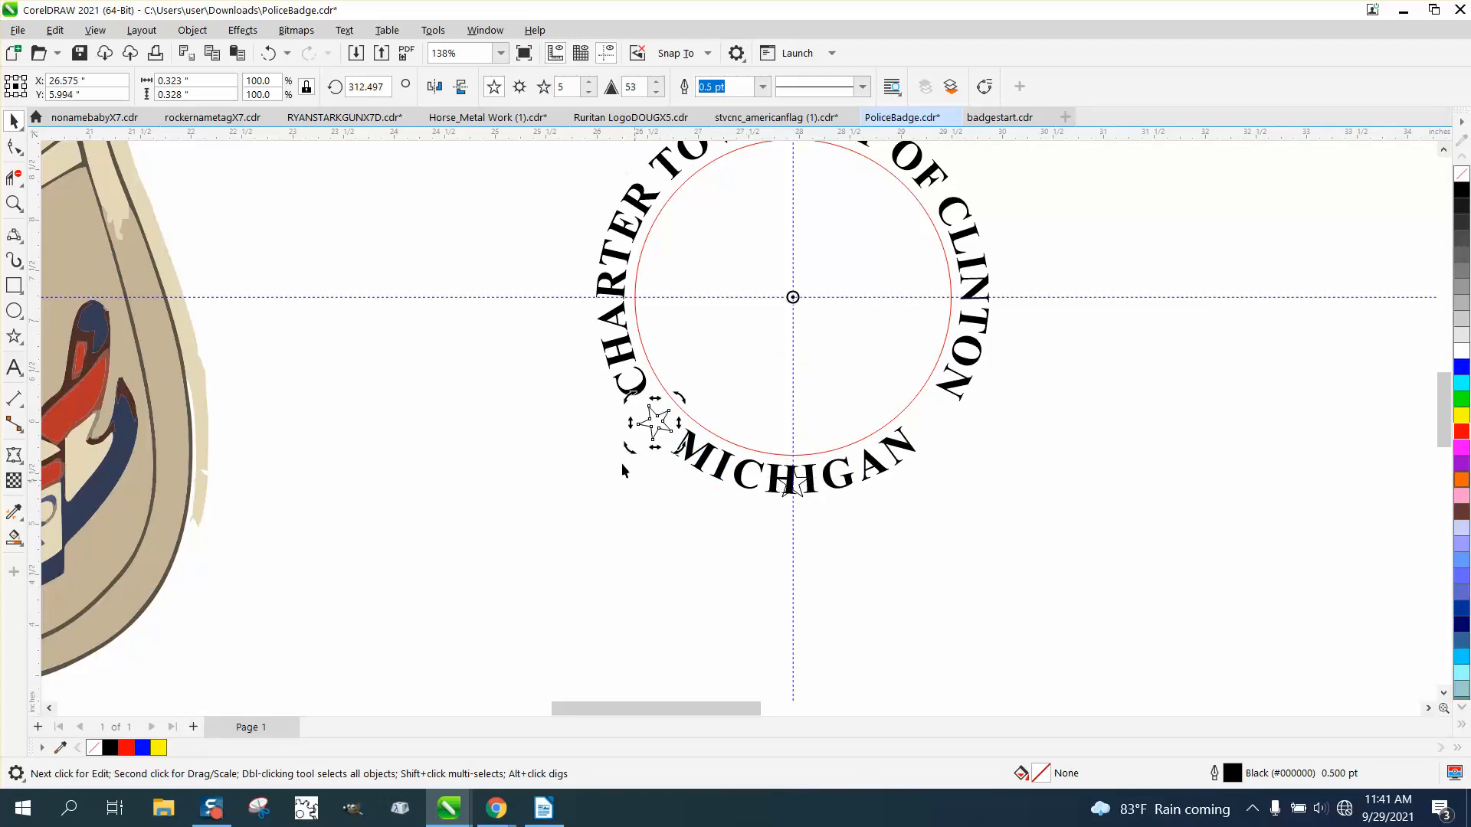
Try a rotation of 313 degrees on the star copy between CHARTER and MICHIGAN and undo it.
left_click_drag(389, 85, 350, 90)
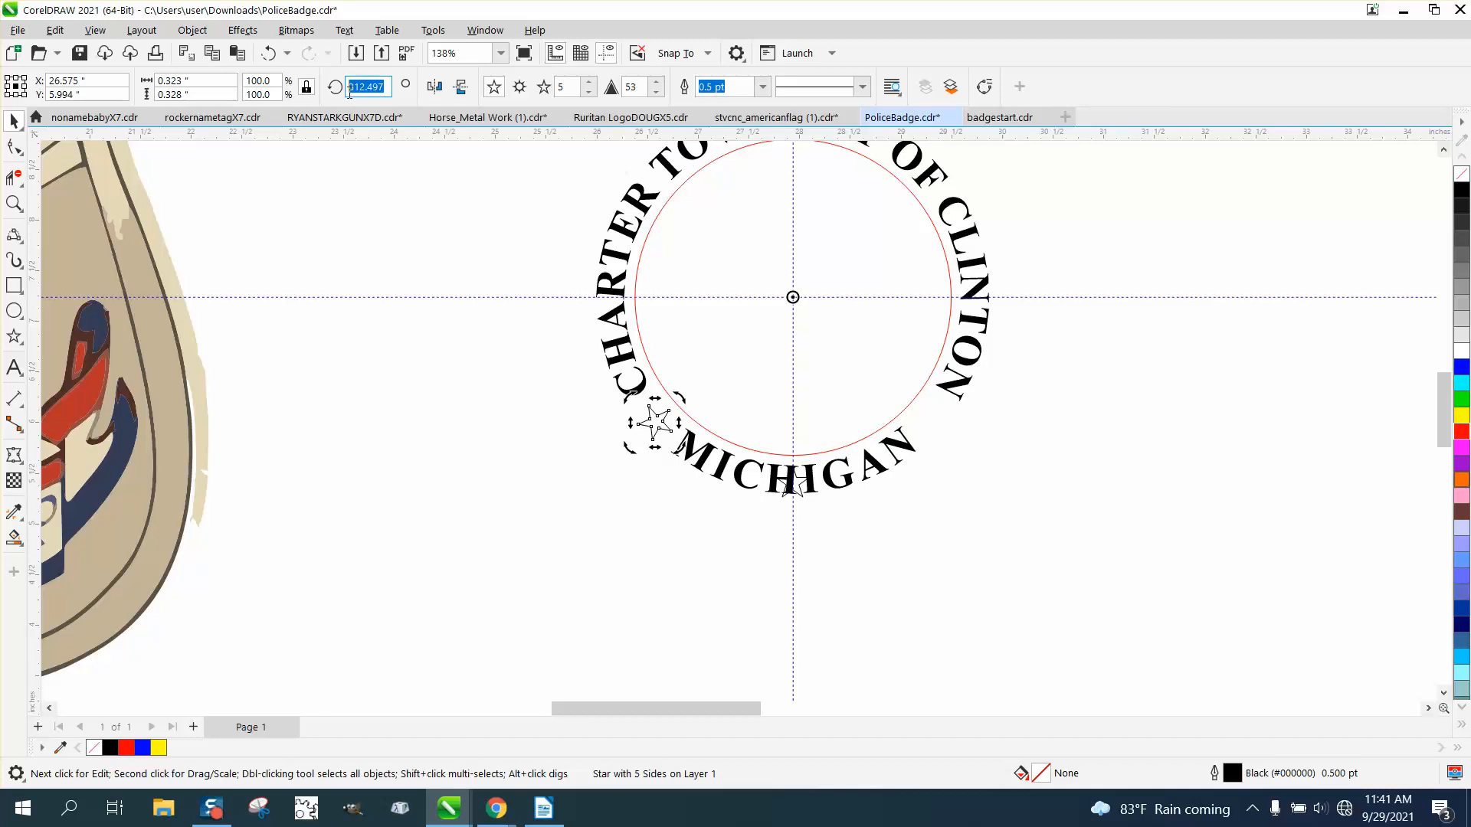
type("313")
left_click(646, 453)
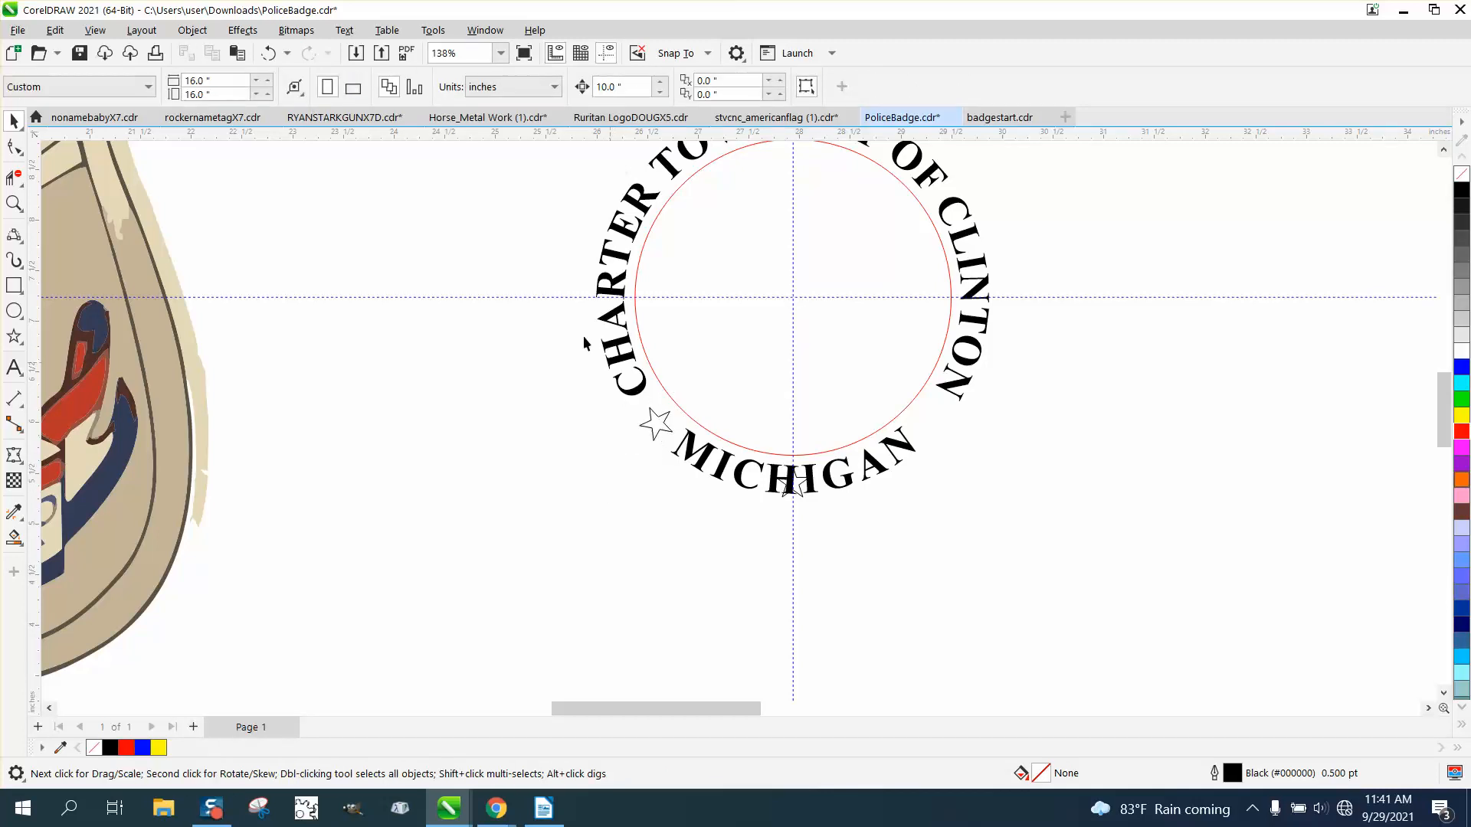
left_click(268, 53)
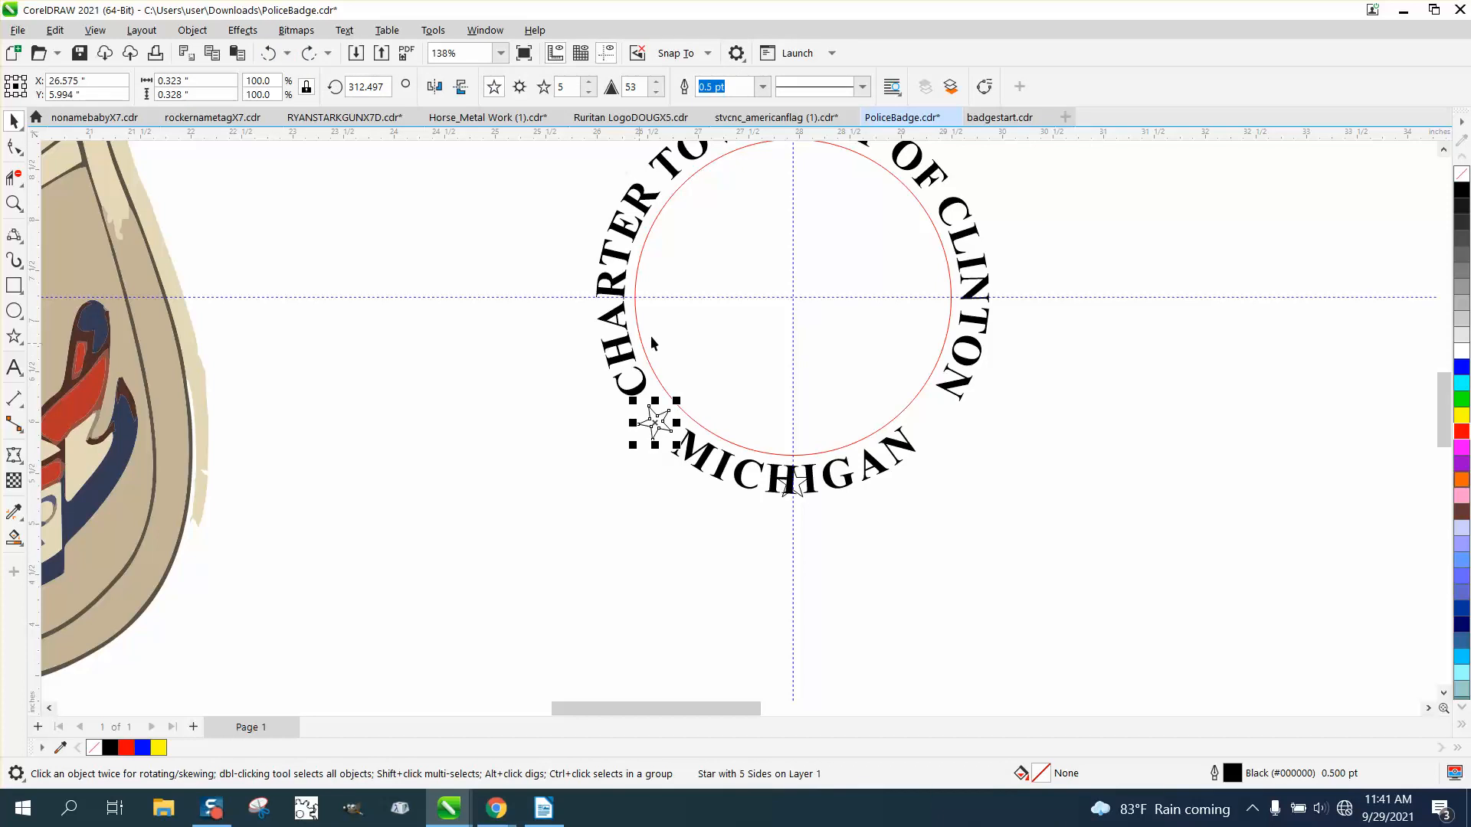
left_click(390, 89)
left_click_drag(390, 88, 354, 98)
type("313")
key("Return")
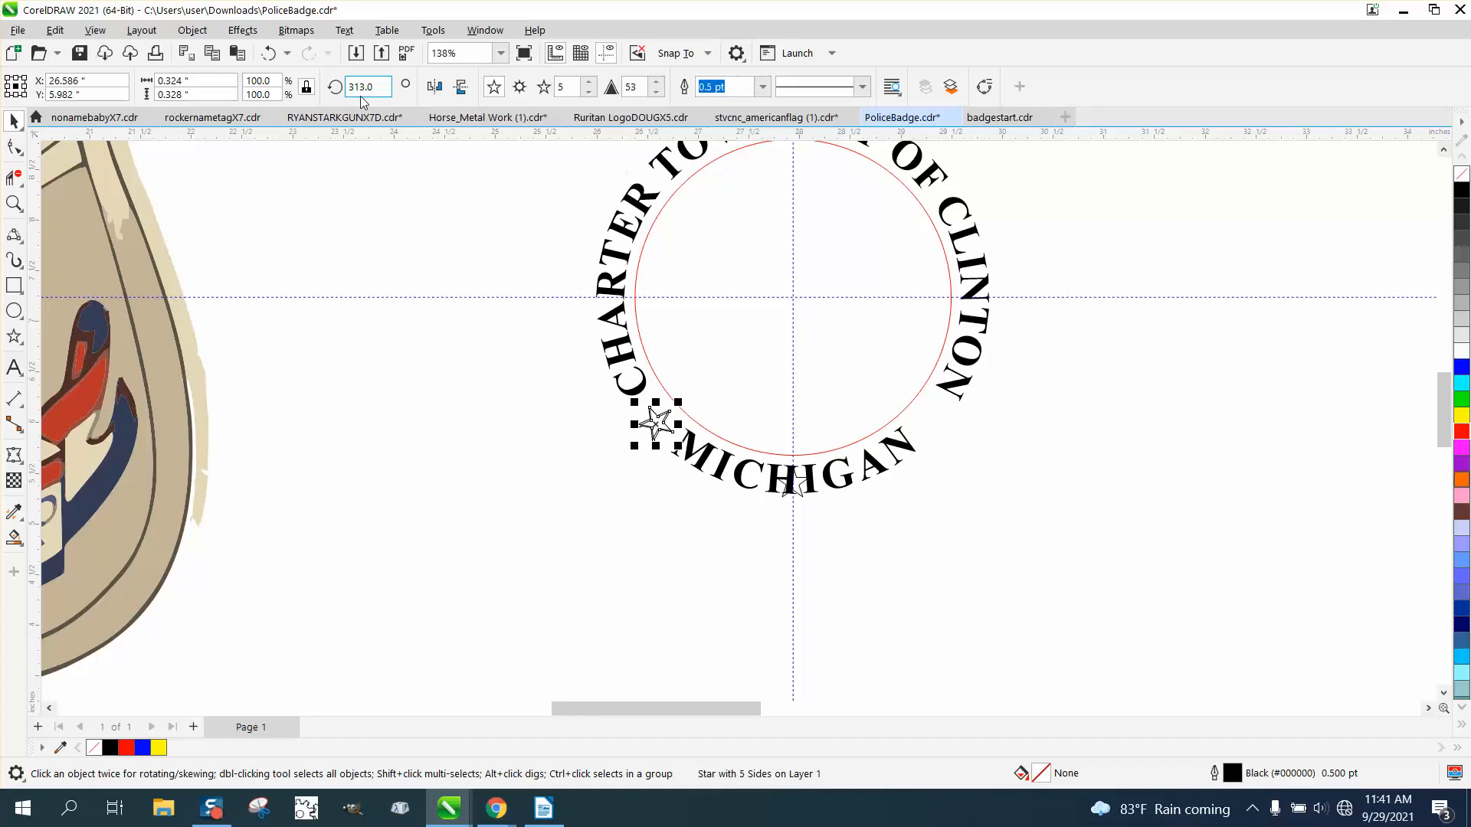
left_click(502, 364)
key("ctrl+z")
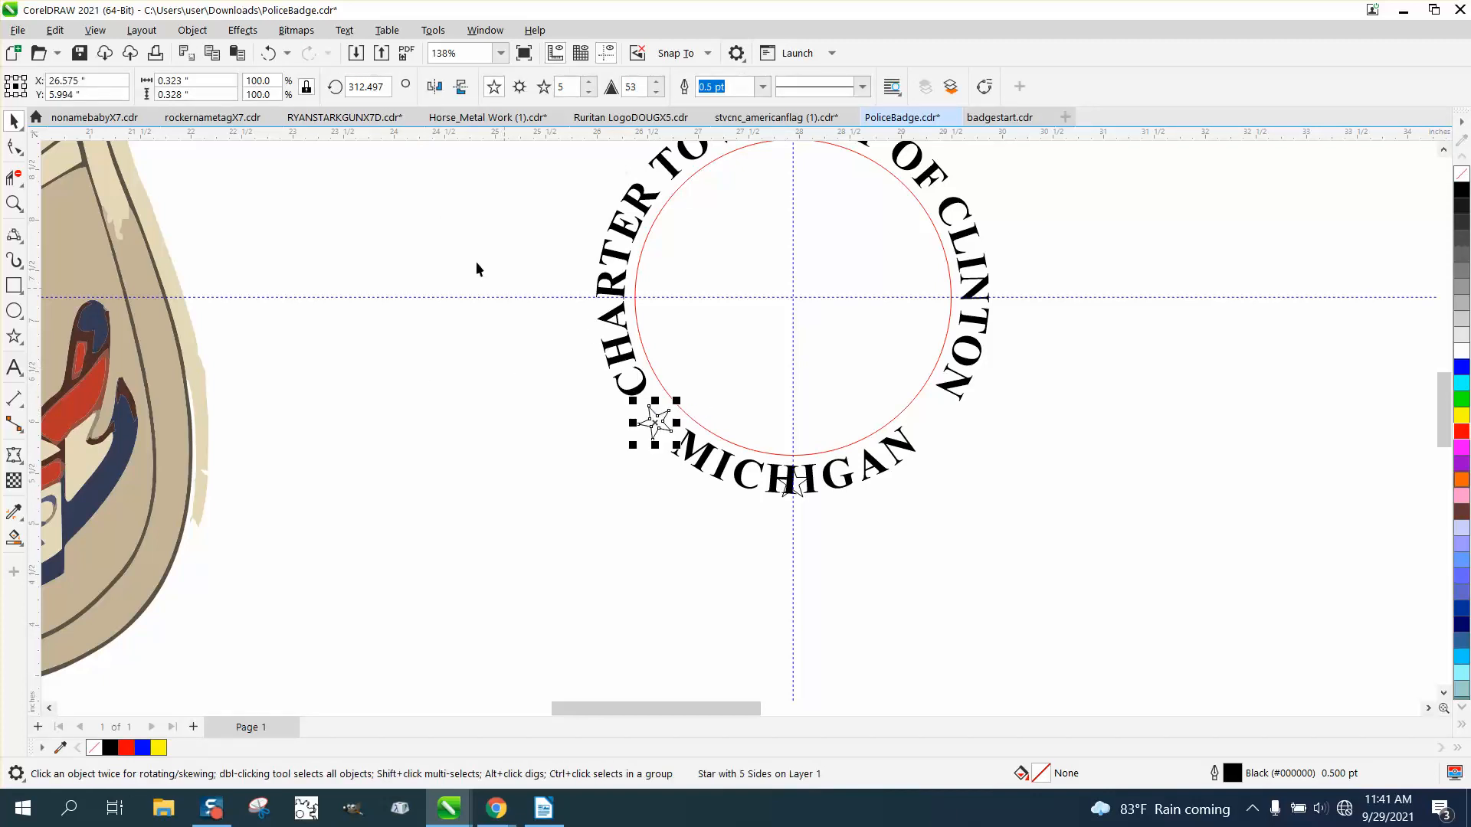
Try rotation angles of 313, 315 and 311 degrees on the star copy between CHARTER and MICHIGAN.
double_click(385, 85)
type("313")
key("Return")
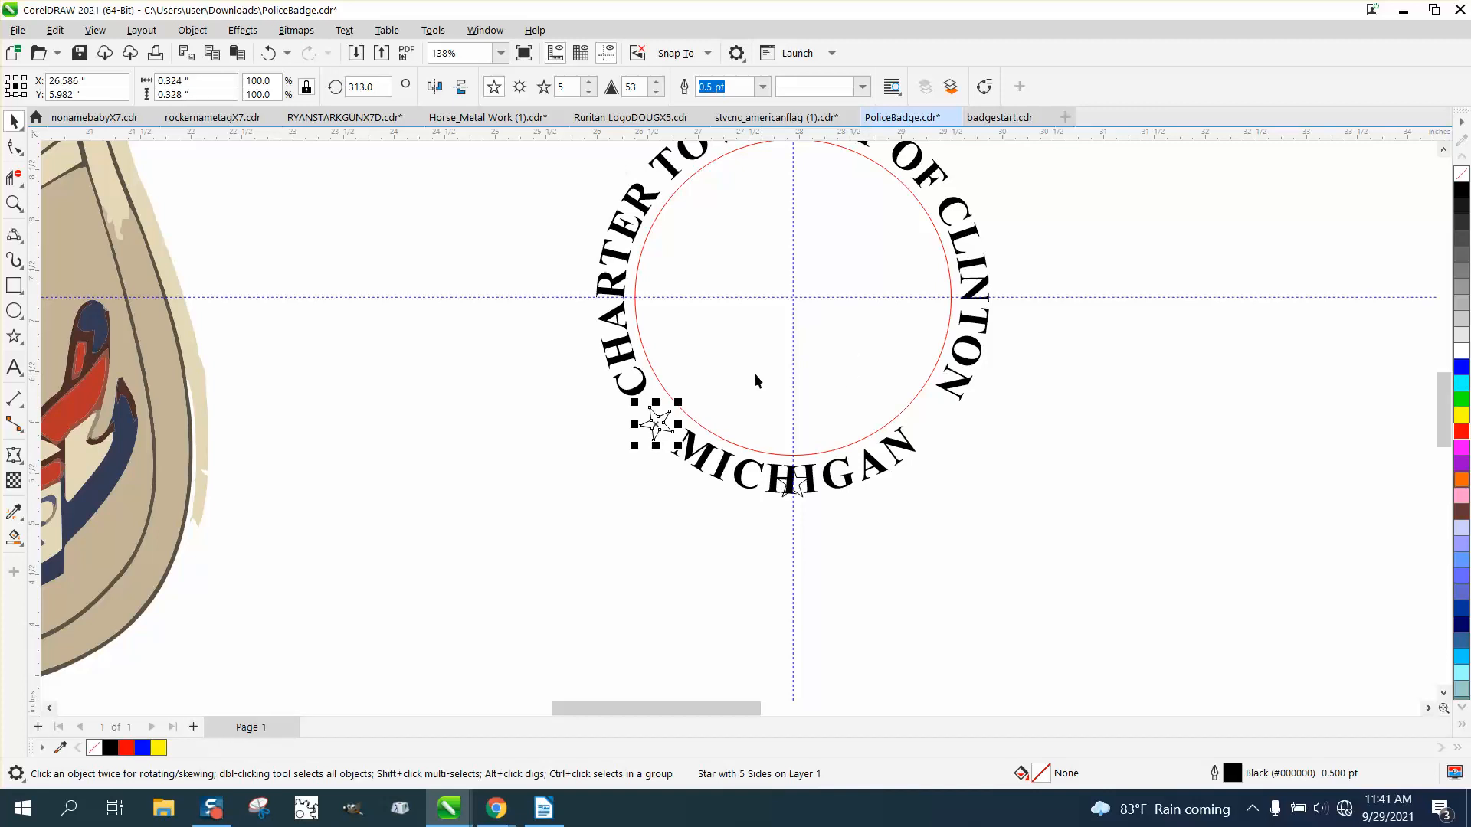
left_click(753, 373)
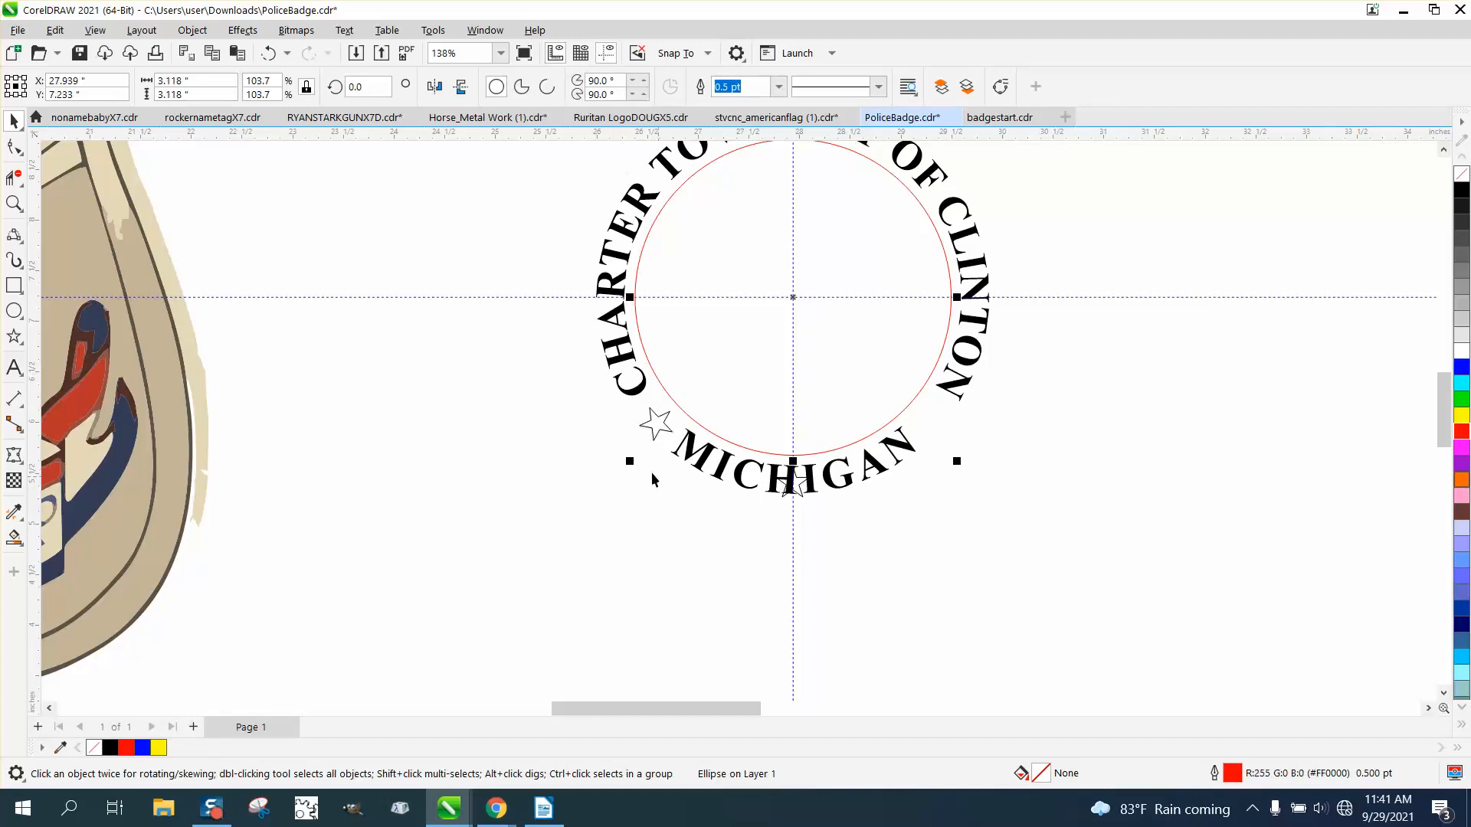
left_click(656, 435)
double_click(360, 86)
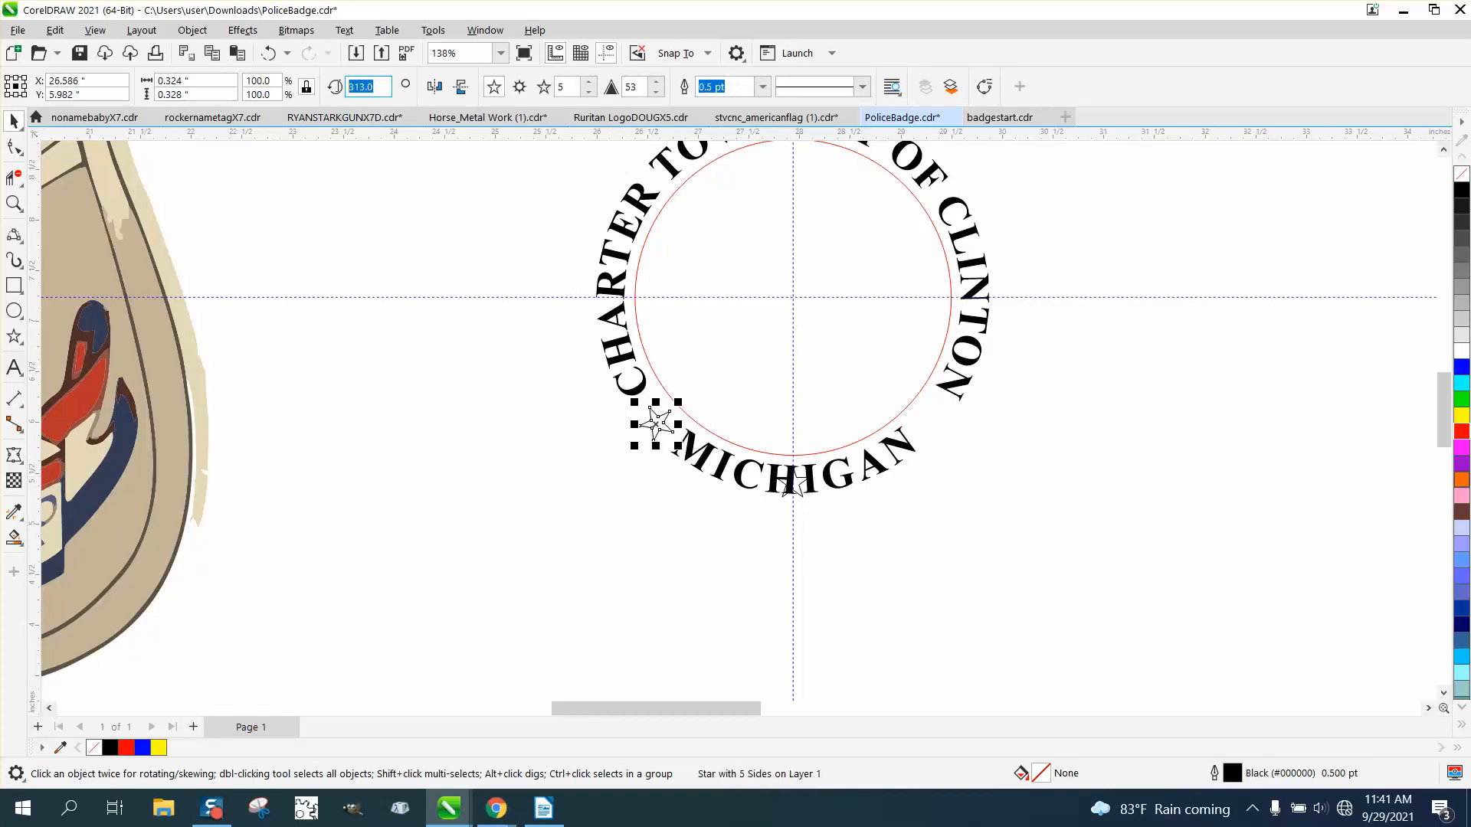
type("315")
key("Return")
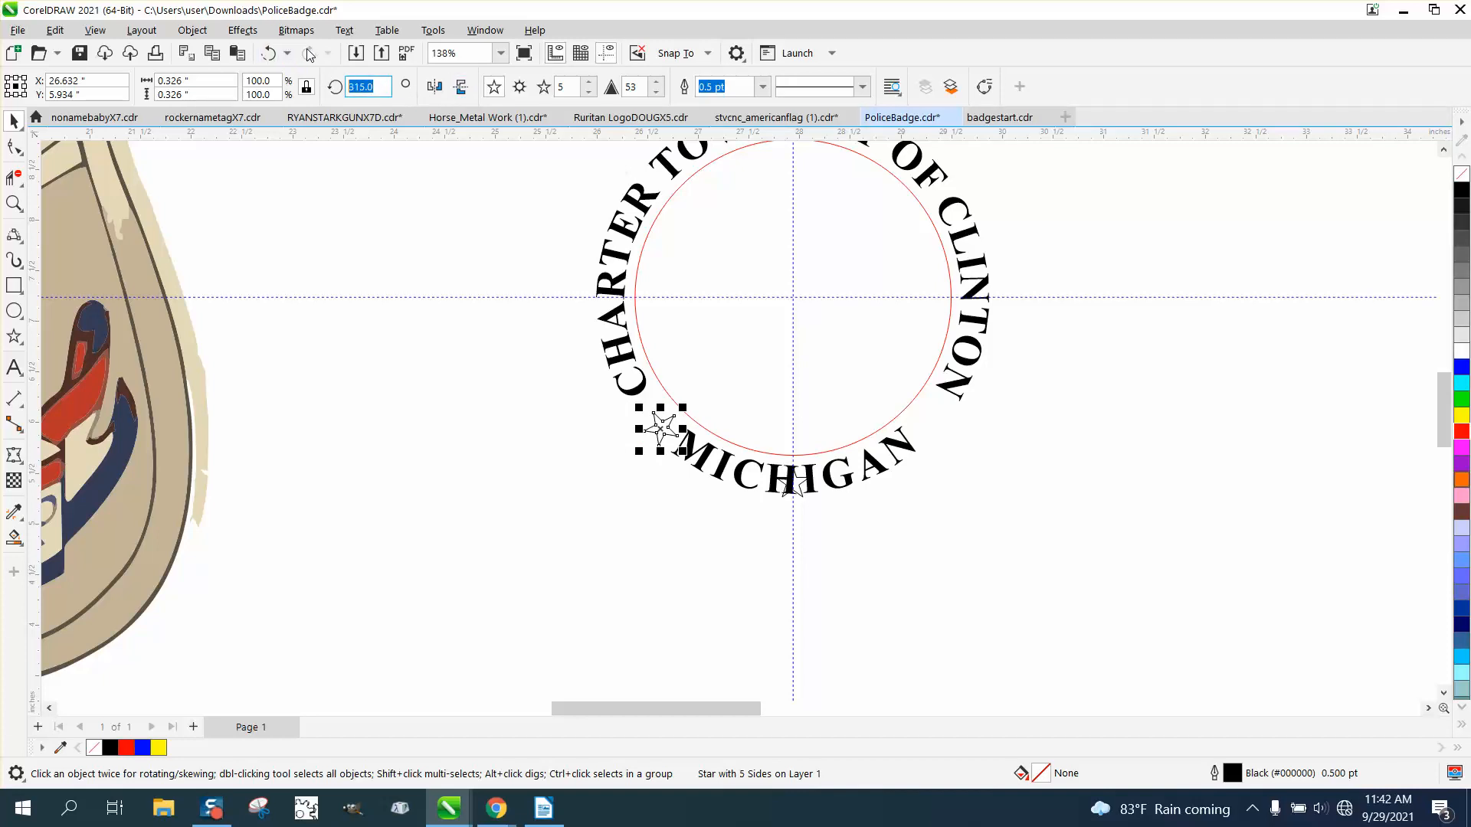
type("311")
key("Return")
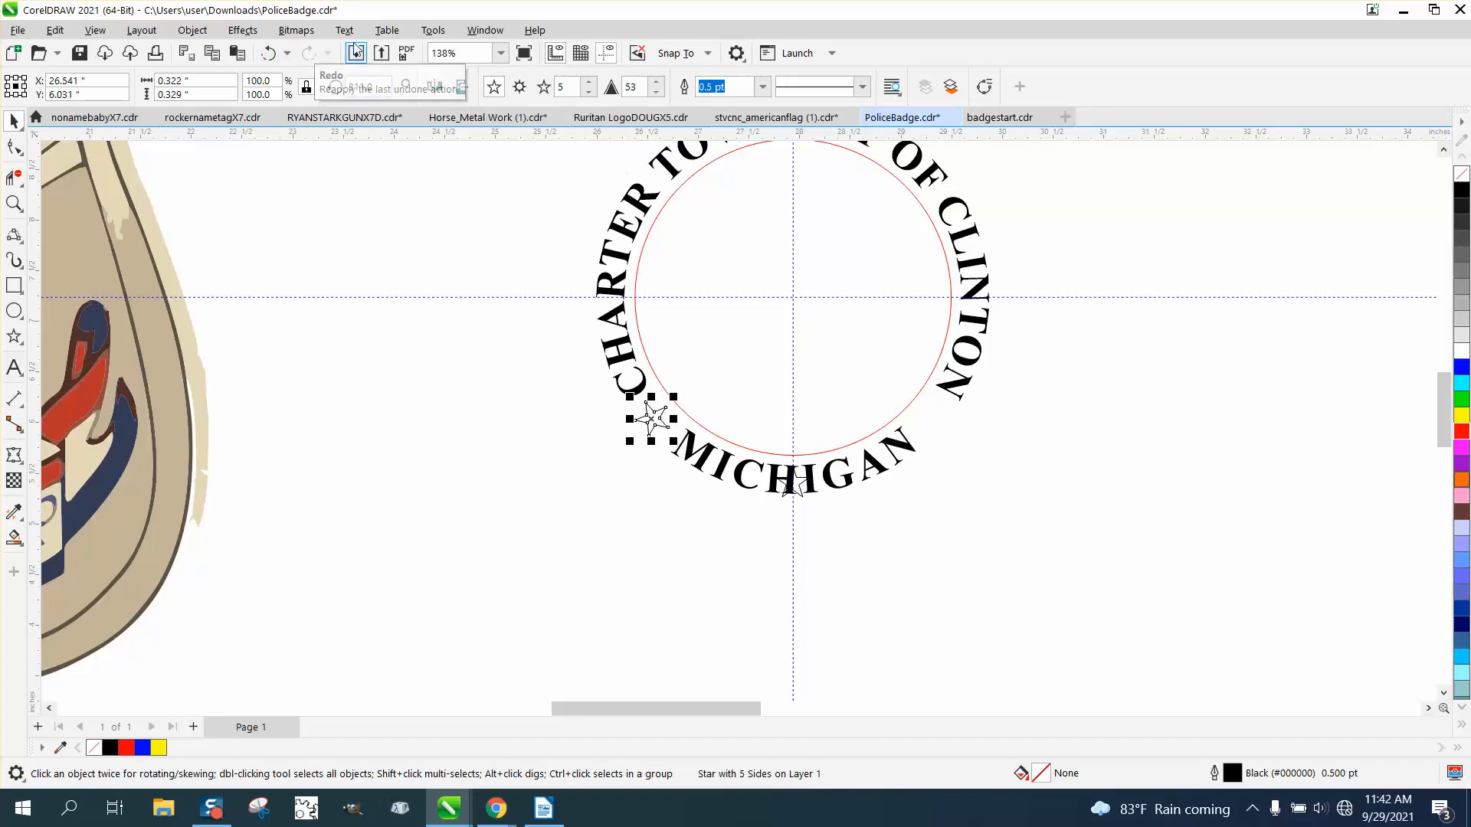
Set the star copy's rotation to 312 degrees and place a horizontally mirrored duplicate of it between MICHIGAN and CLINTON.
double_click(350, 88)
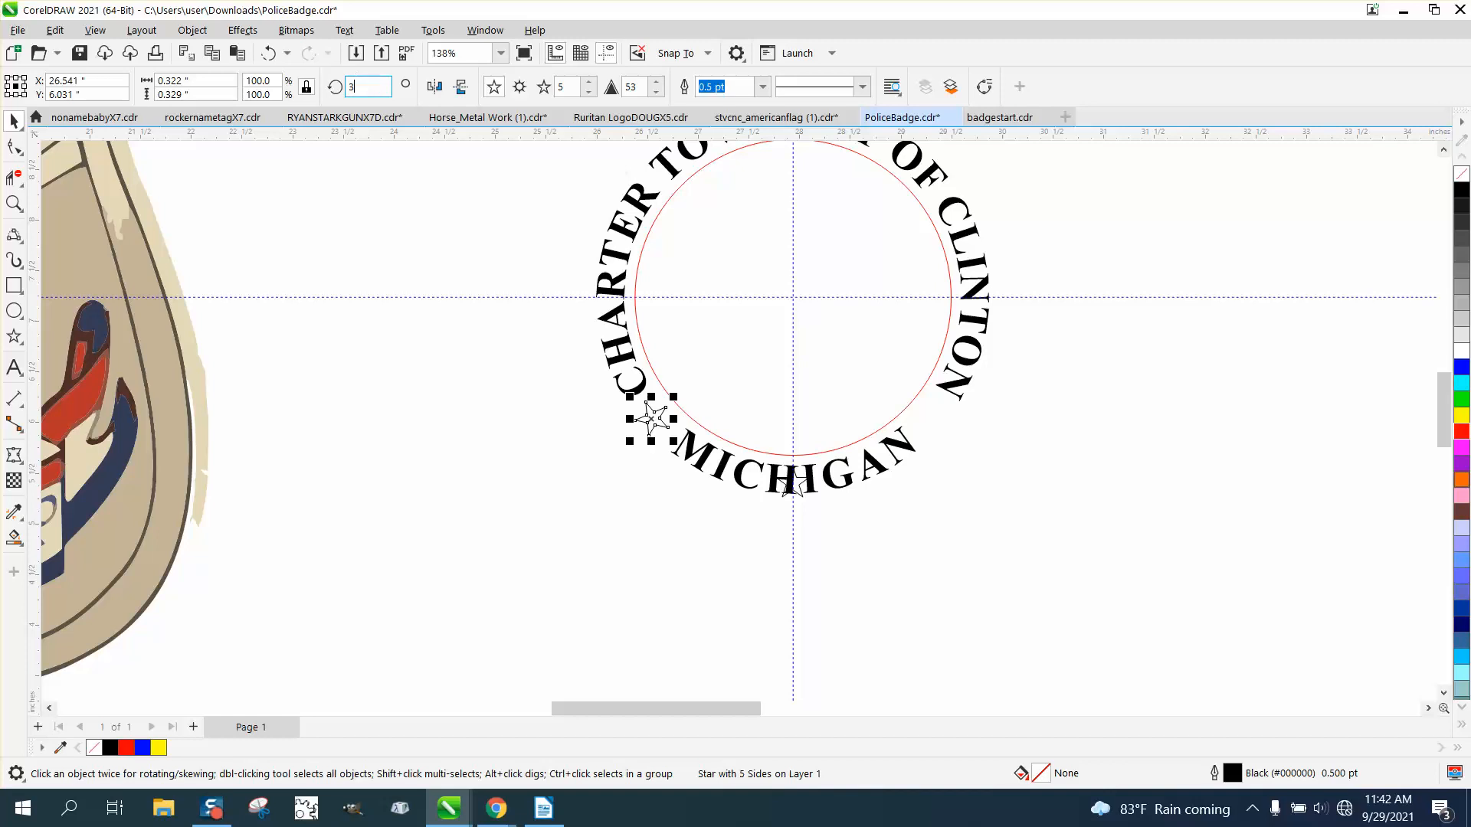
type("312")
key("Return")
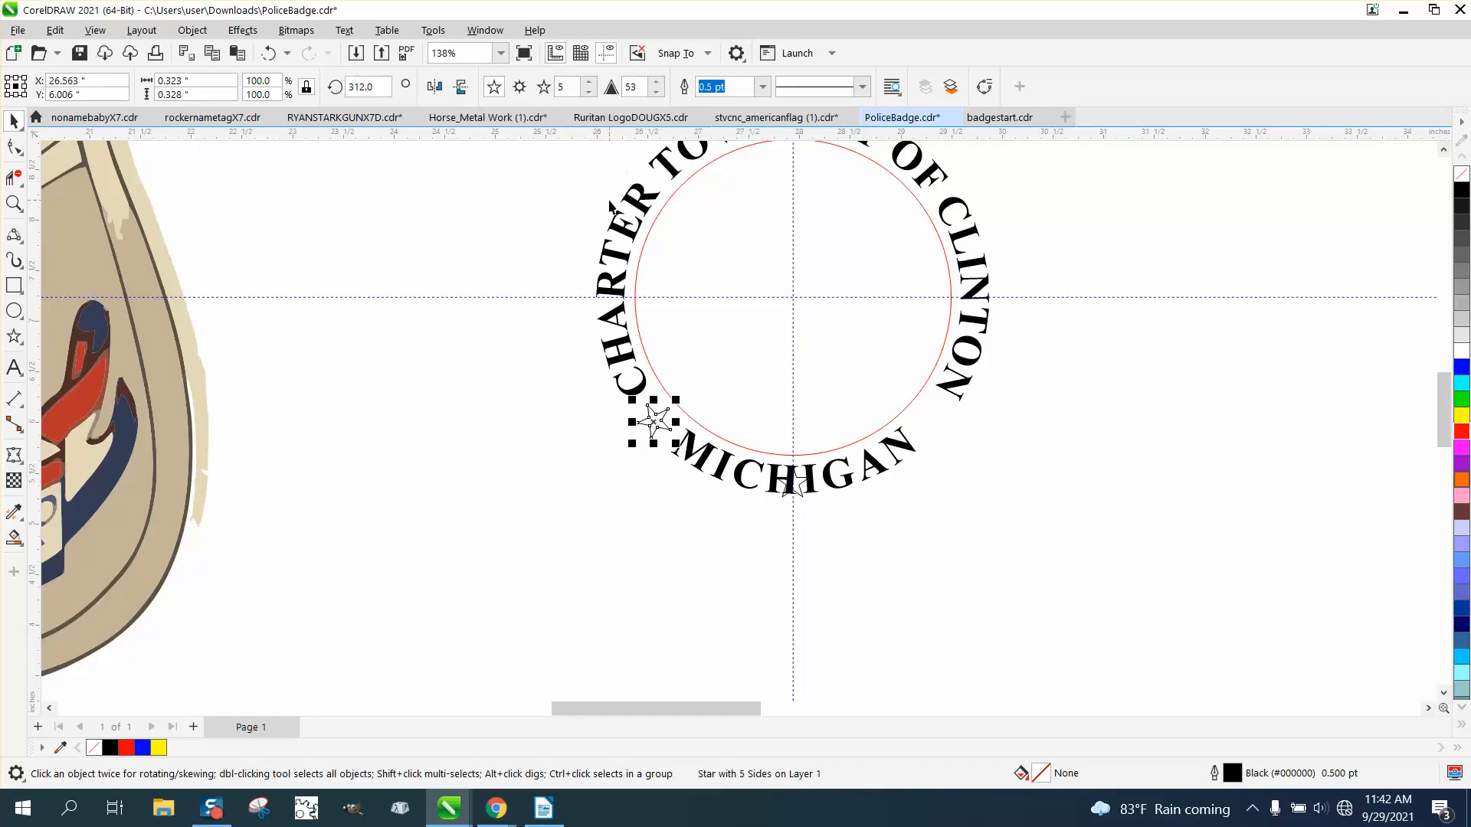
left_click(434, 88)
left_click_drag(654, 422, 931, 475)
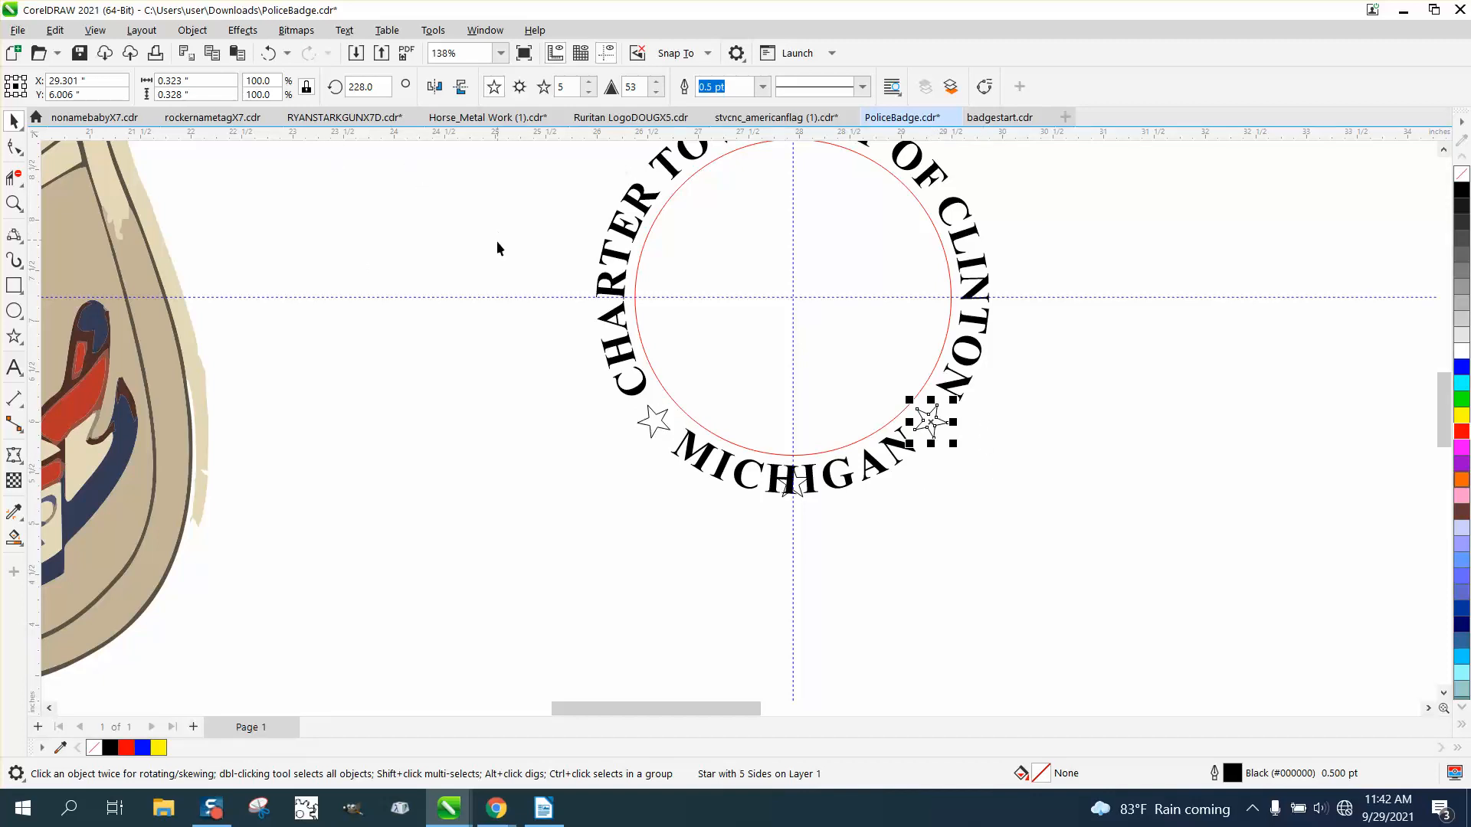
Fill the two stars on either side of MICHIGAN with black and remove their outlines.
scroll(497, 242, "down", 2)
left_click_drag(555, 365, 871, 401)
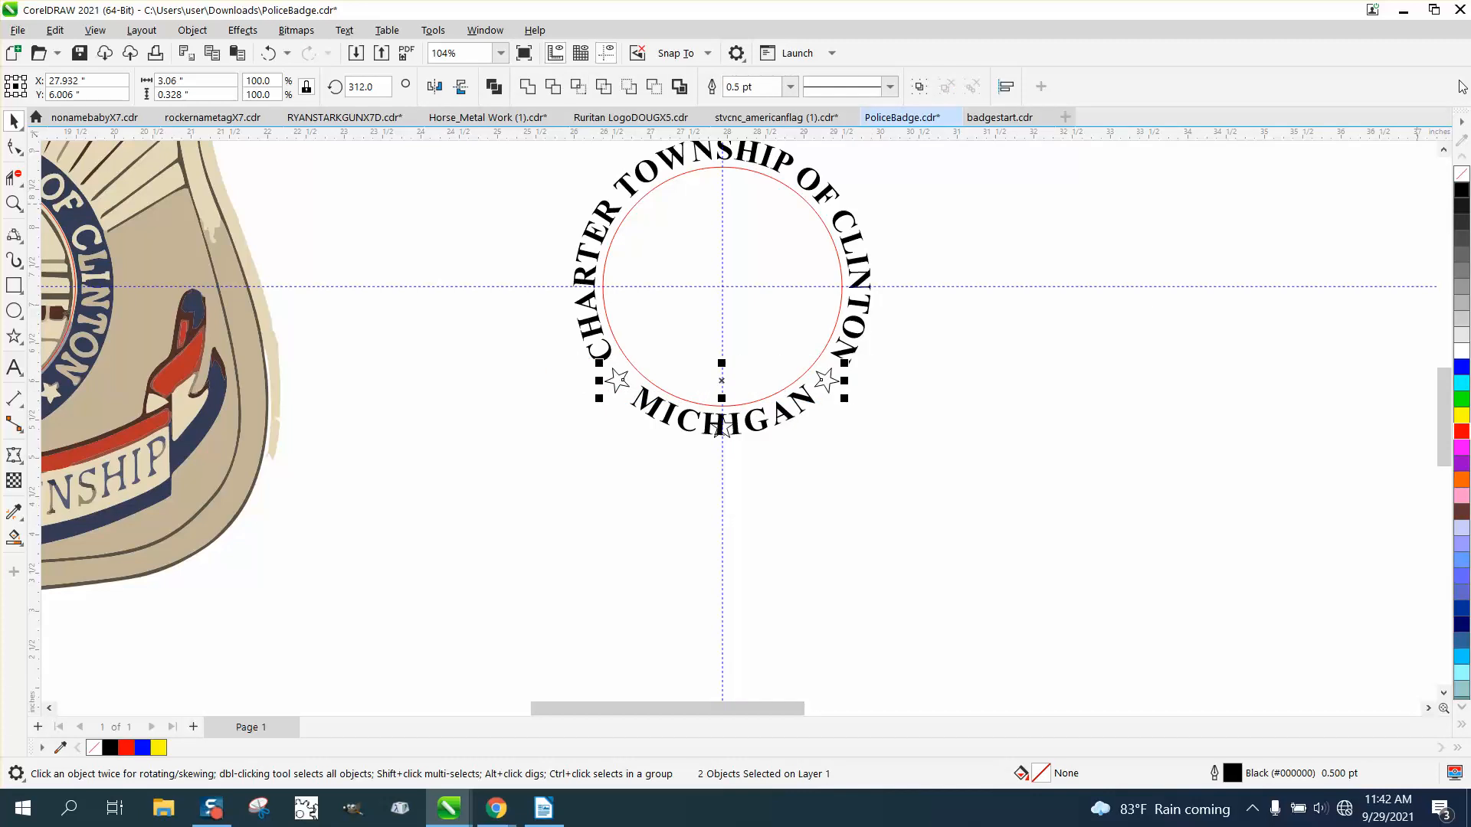
left_click(1464, 195)
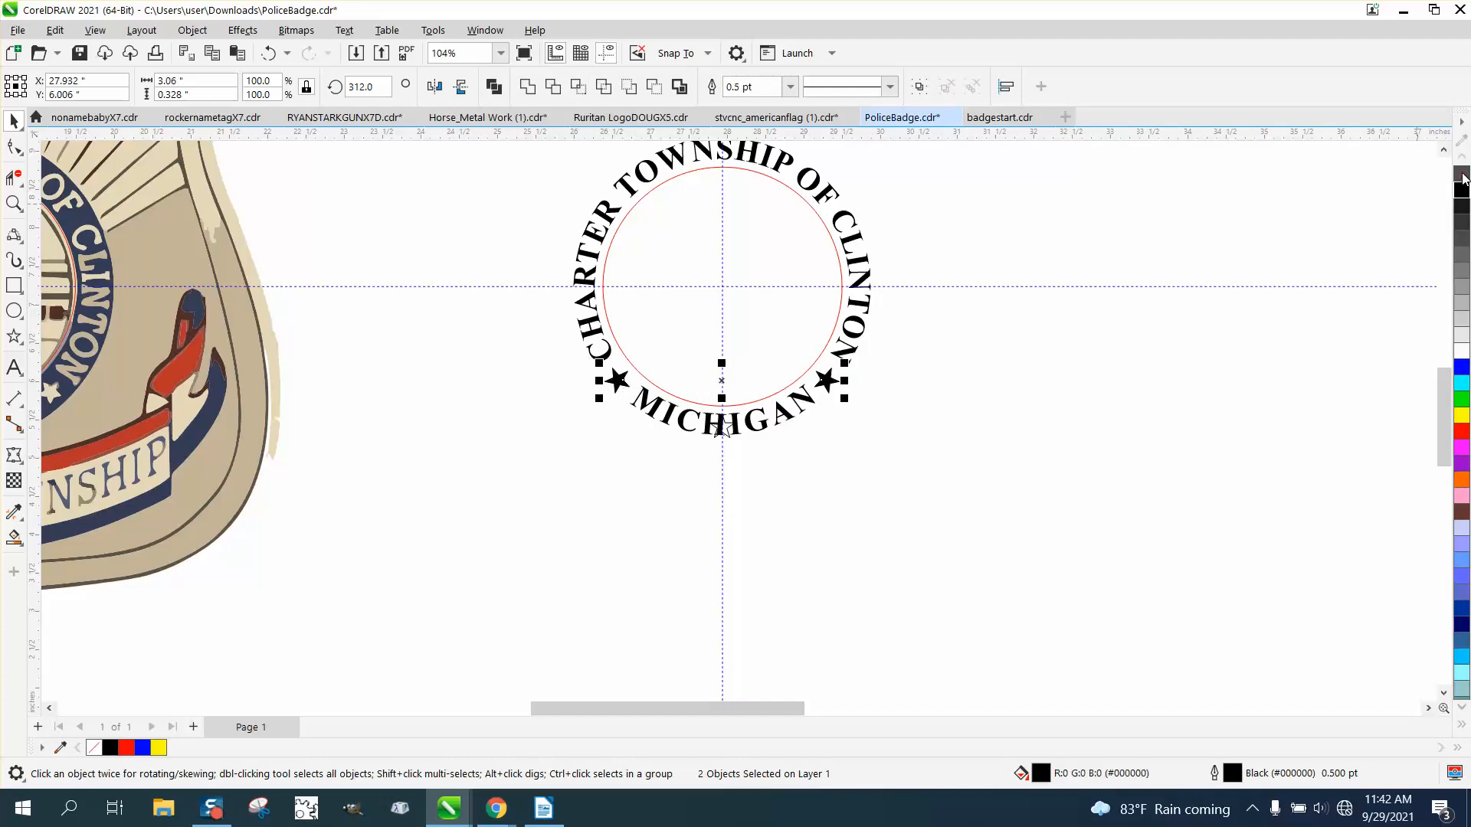
right_click(1462, 175)
left_click(991, 371)
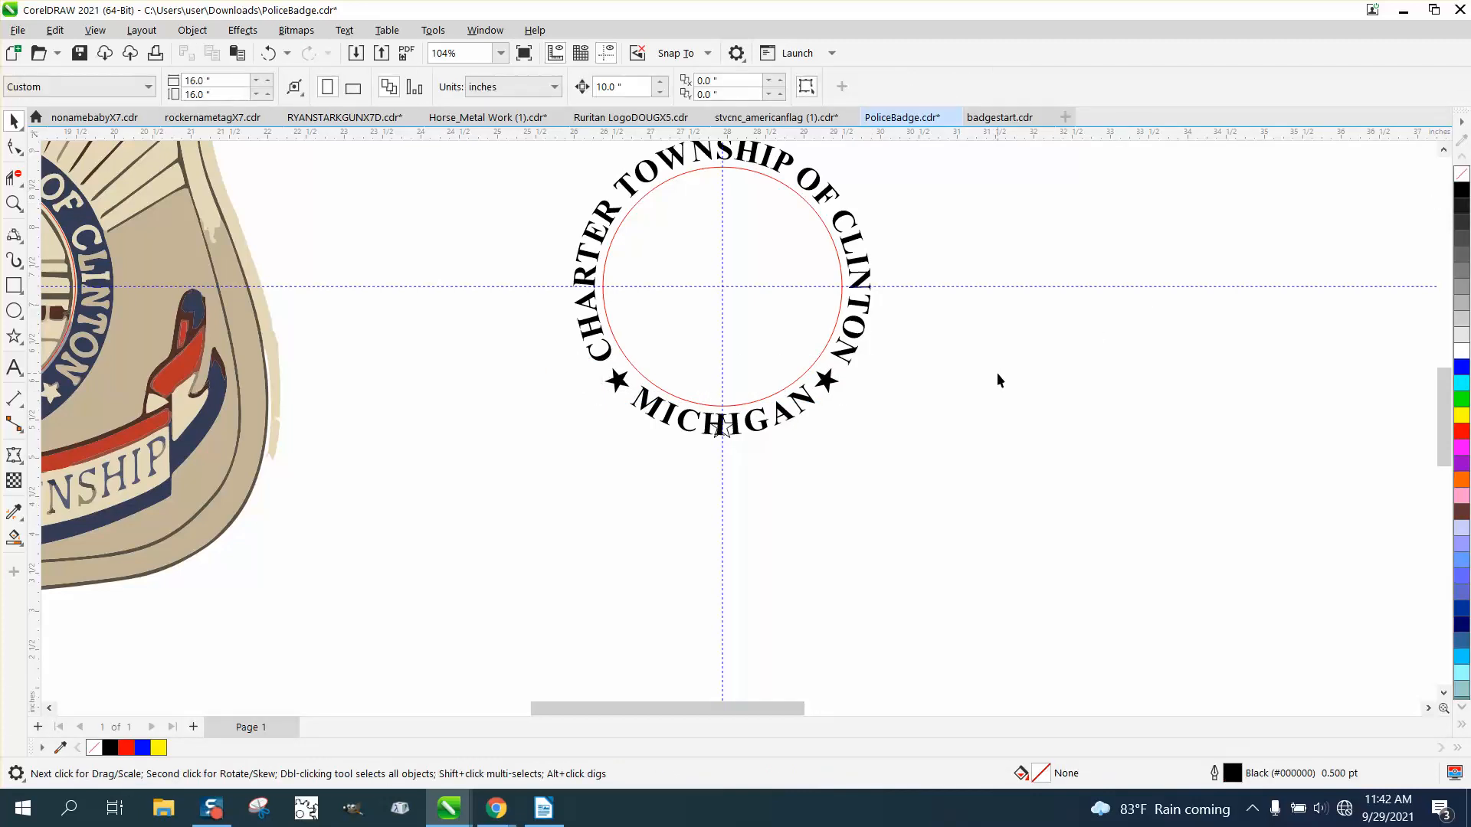
Delete the red circle inside the circular lettering and group the lettering with the stars.
scroll(996, 372, "down", 1)
left_click(854, 242)
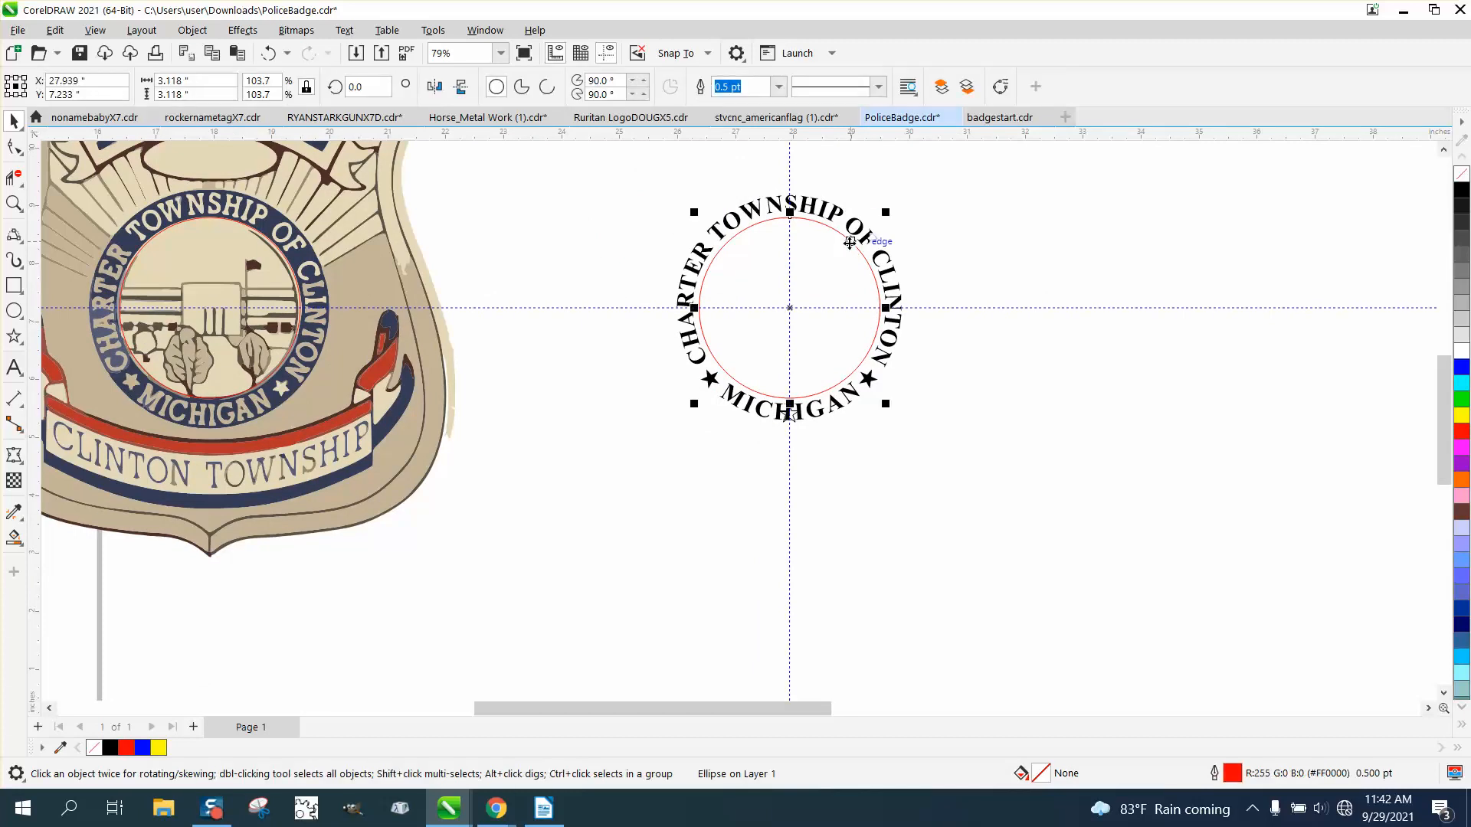
key("Delete")
scroll(875, 224, "down", 1)
left_click_drag(673, 181, 1051, 448)
key("ctrl+g")
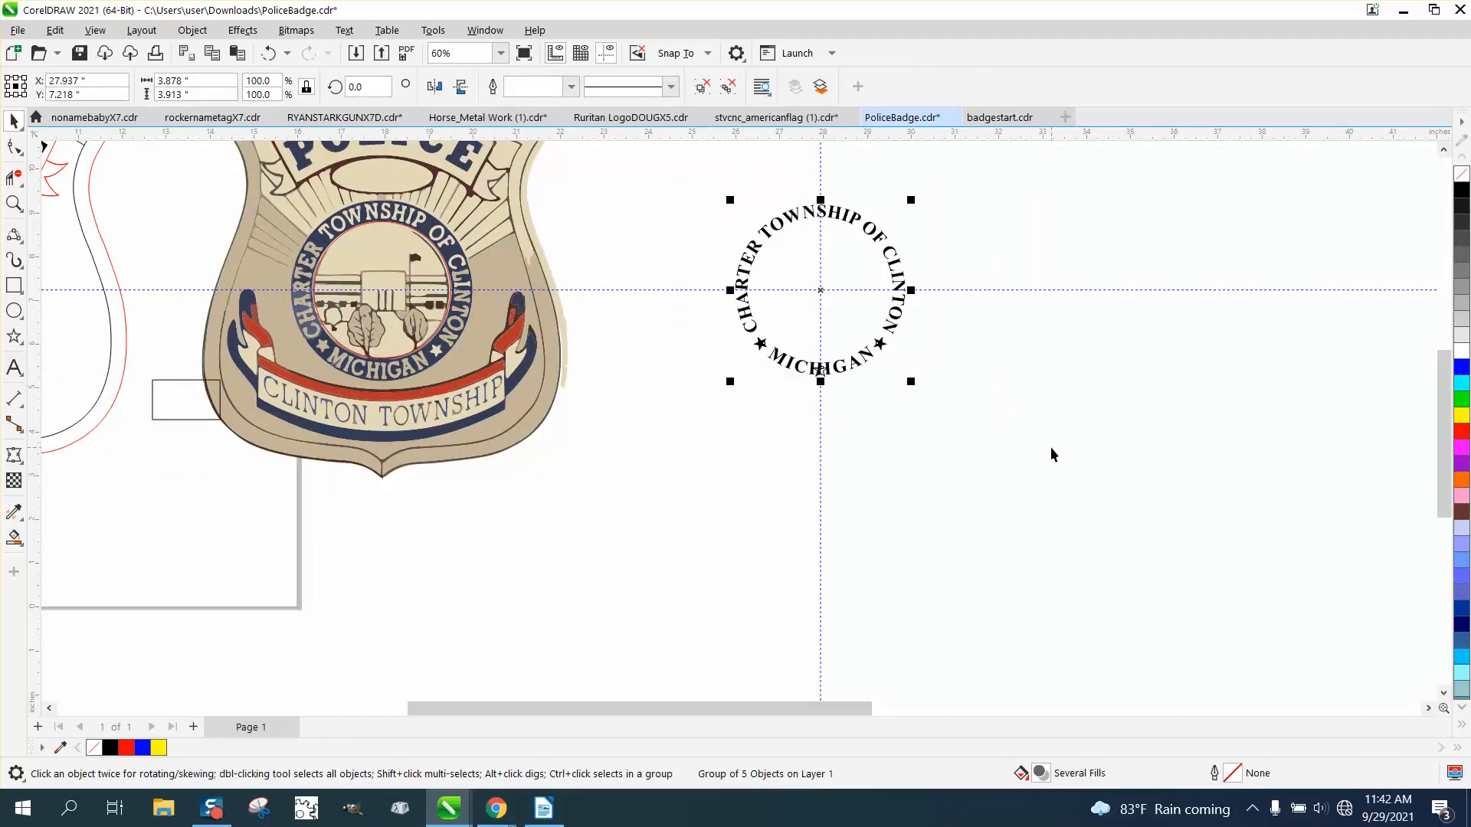
Move the lettering group 20 inches left, into the ring between the two red circles of the badge drawing.
key("Left")
key("Left")
scroll(1157, 518, "down", 1)
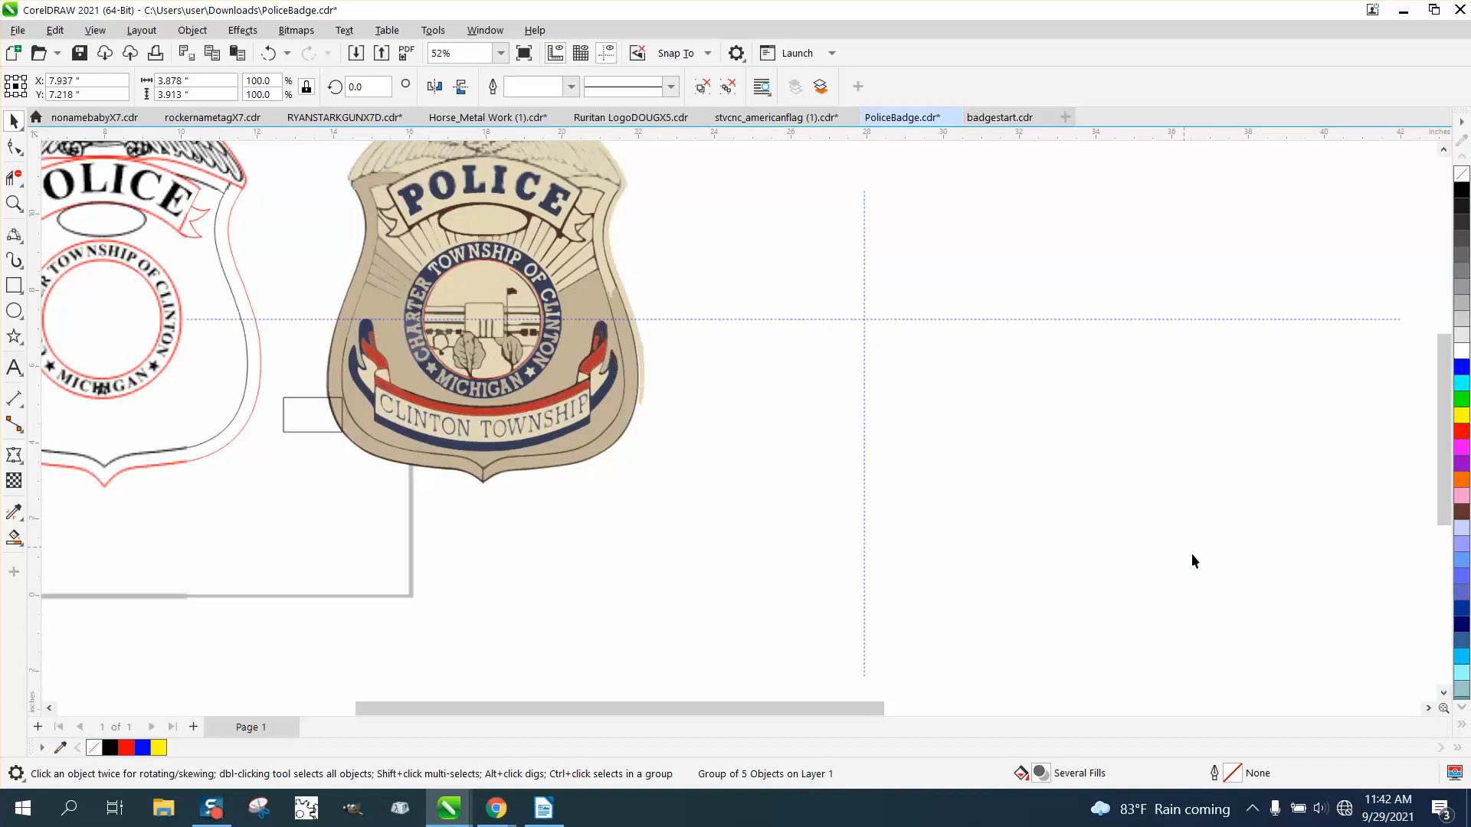
scroll(1192, 556, "down", 1)
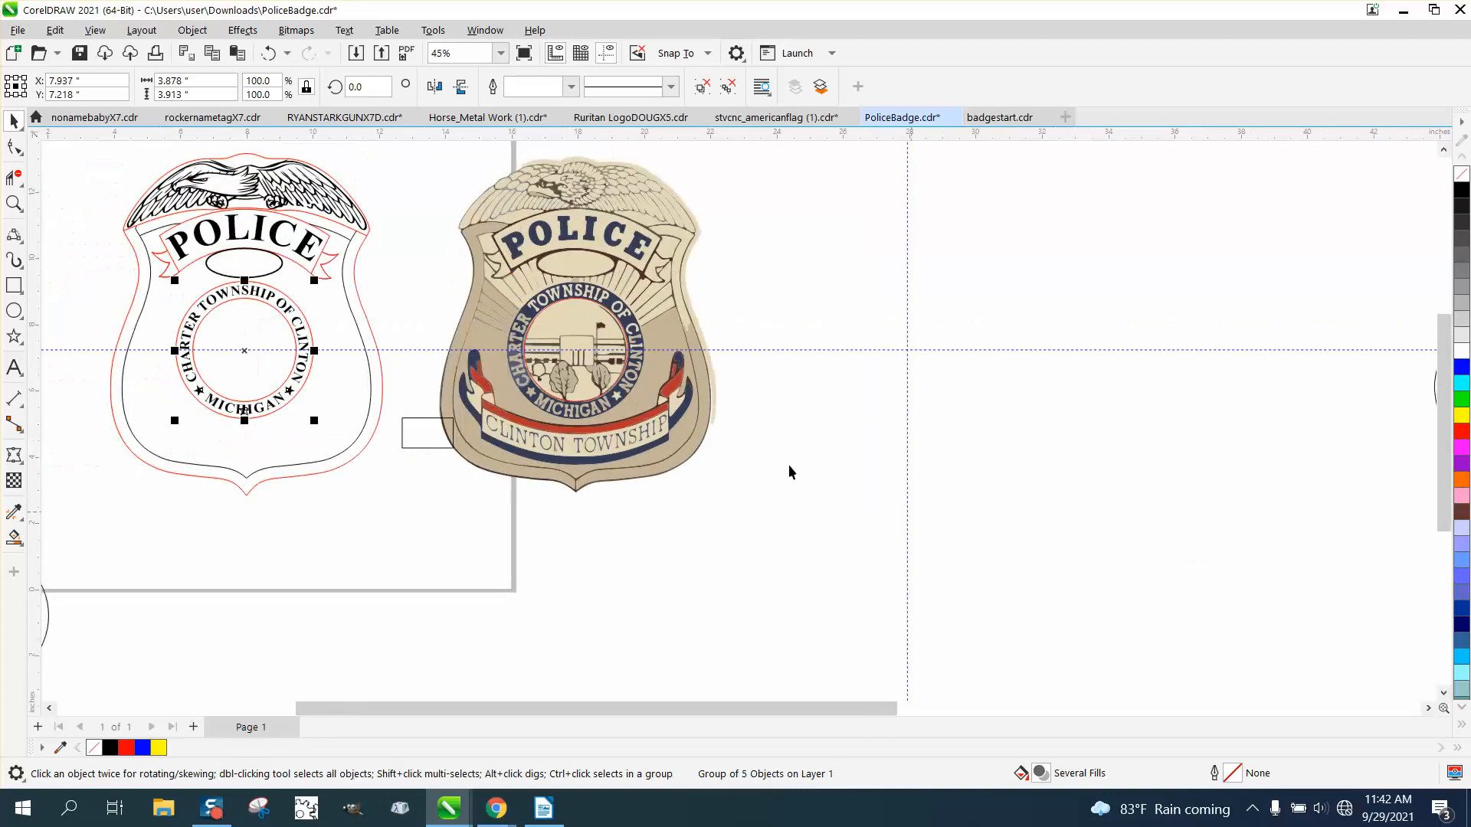
left_click(13, 203)
left_click_drag(144, 272, 360, 400)
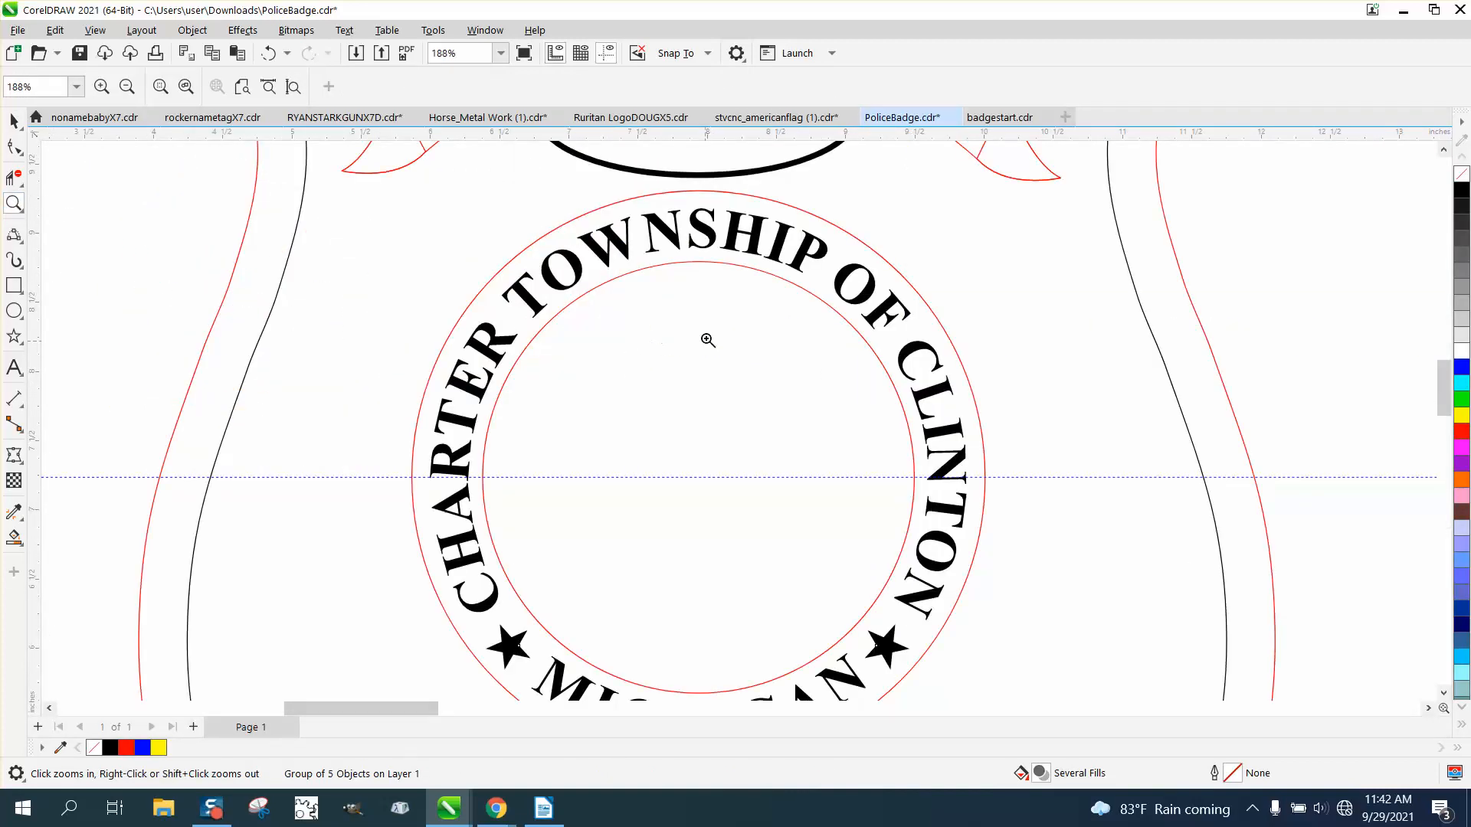
scroll(848, 319, "down", 3)
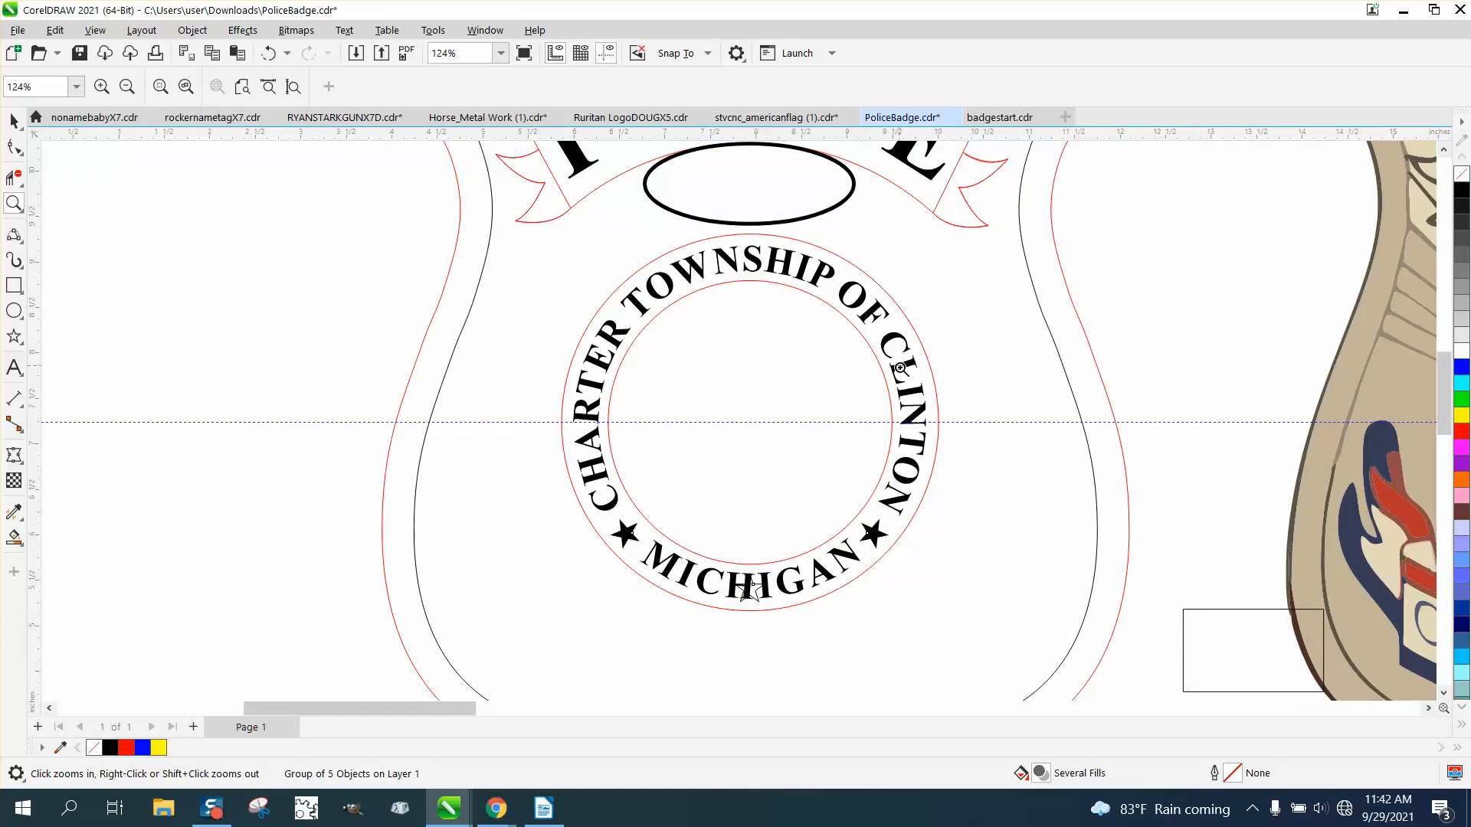
Ungroup the circular lettering and delete the leftover unfilled star overlapping the middle of MICHIGAN.
left_click(10, 121)
left_click(706, 620)
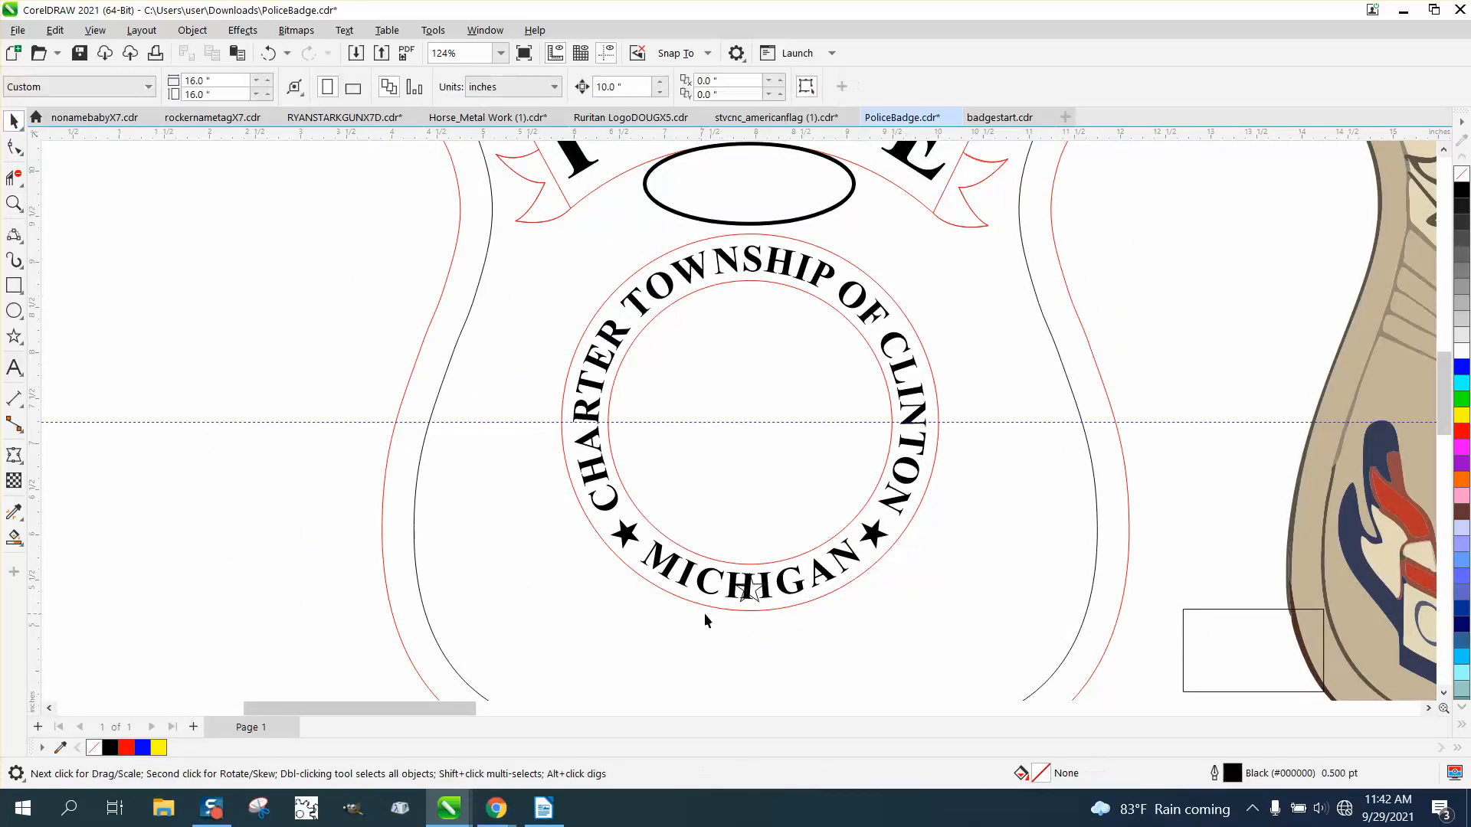
left_click(754, 603)
left_click(192, 30)
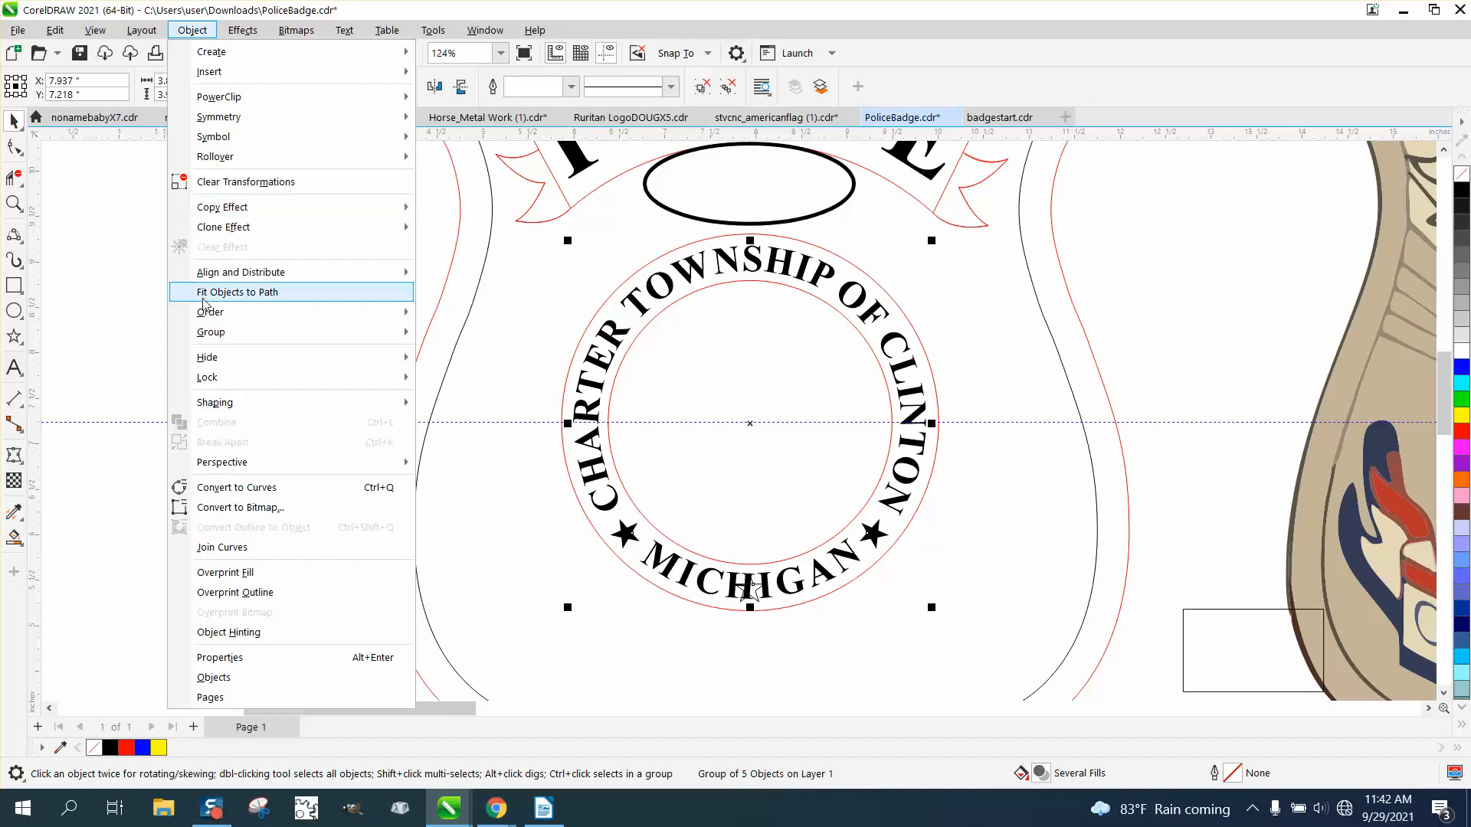
left_click(456, 354)
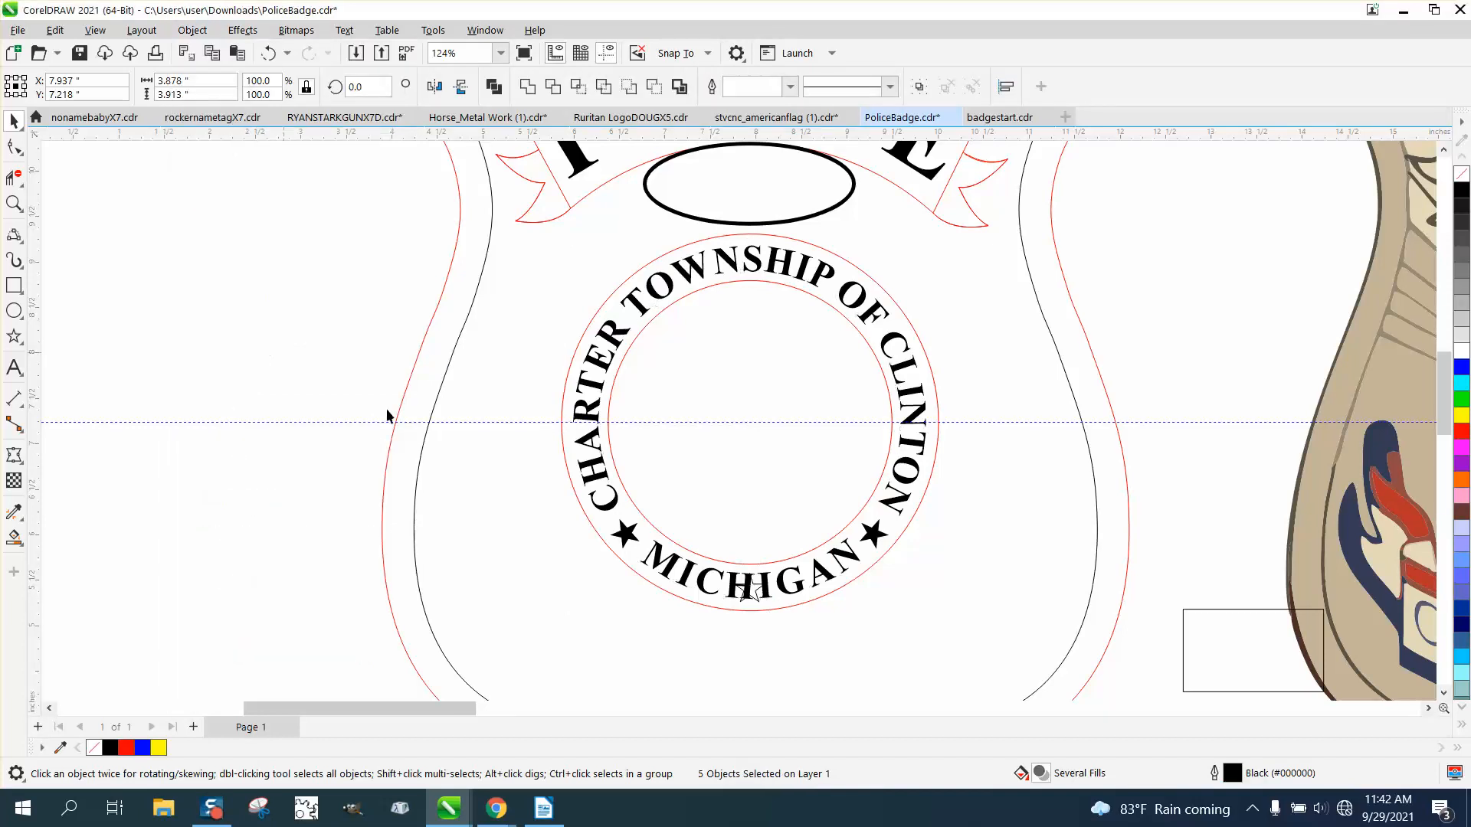
left_click(802, 682)
left_click(752, 593)
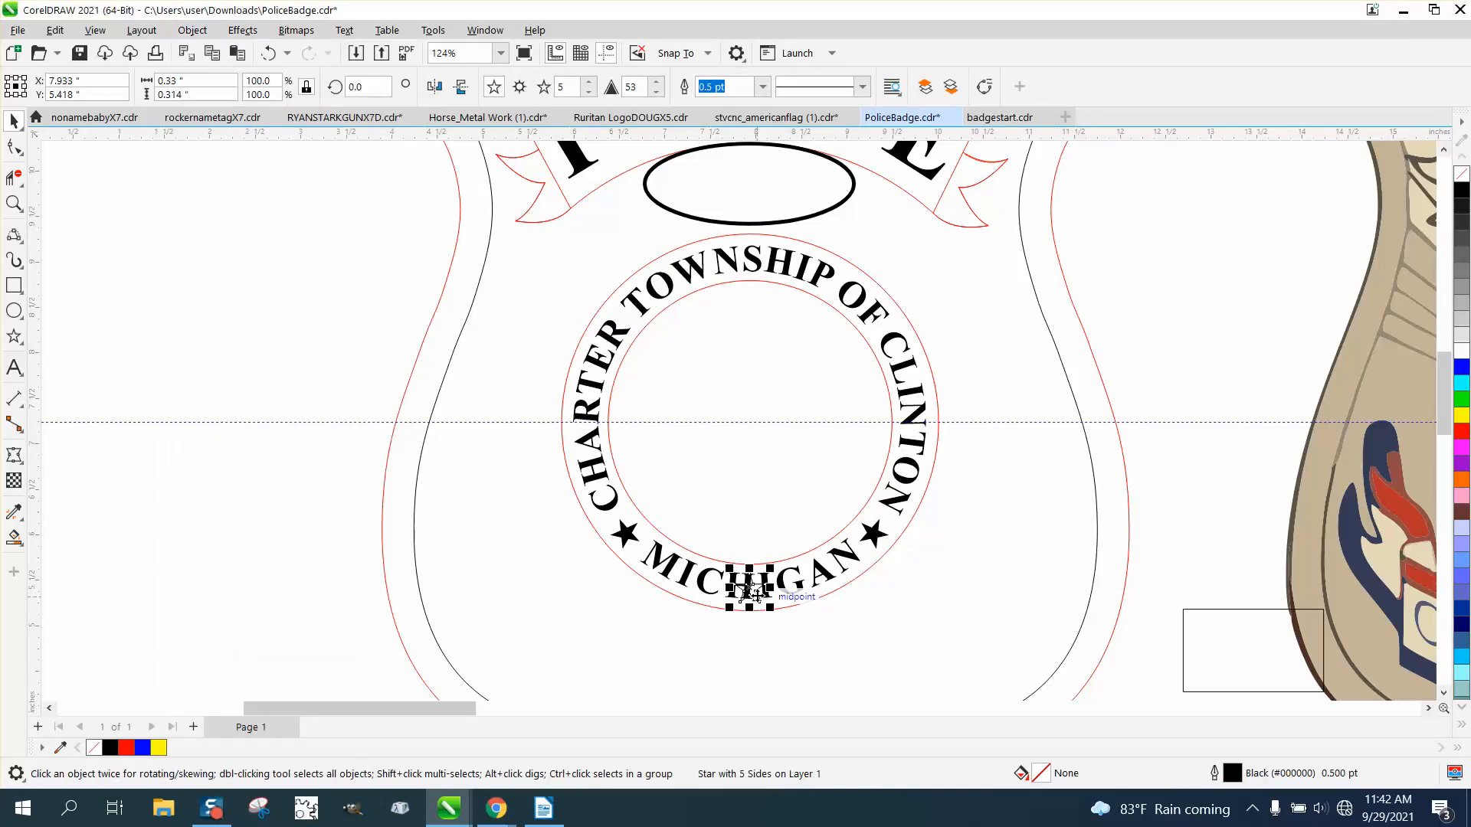
key("Delete")
scroll(559, 511, "down", 3)
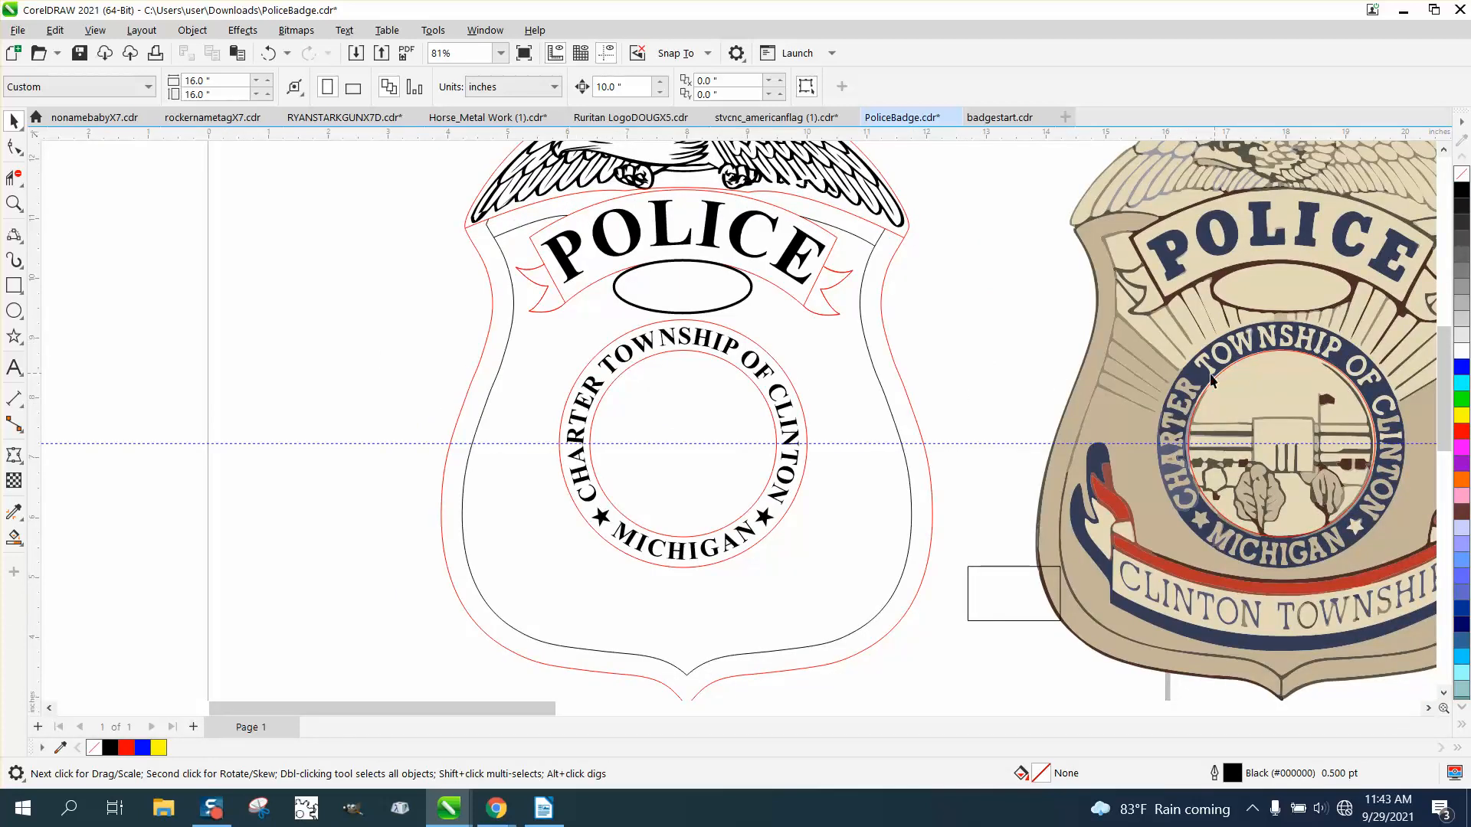
Select the two red circles with the lettering and stars between them and remove their fill.
left_click_drag(410, 329, 881, 513)
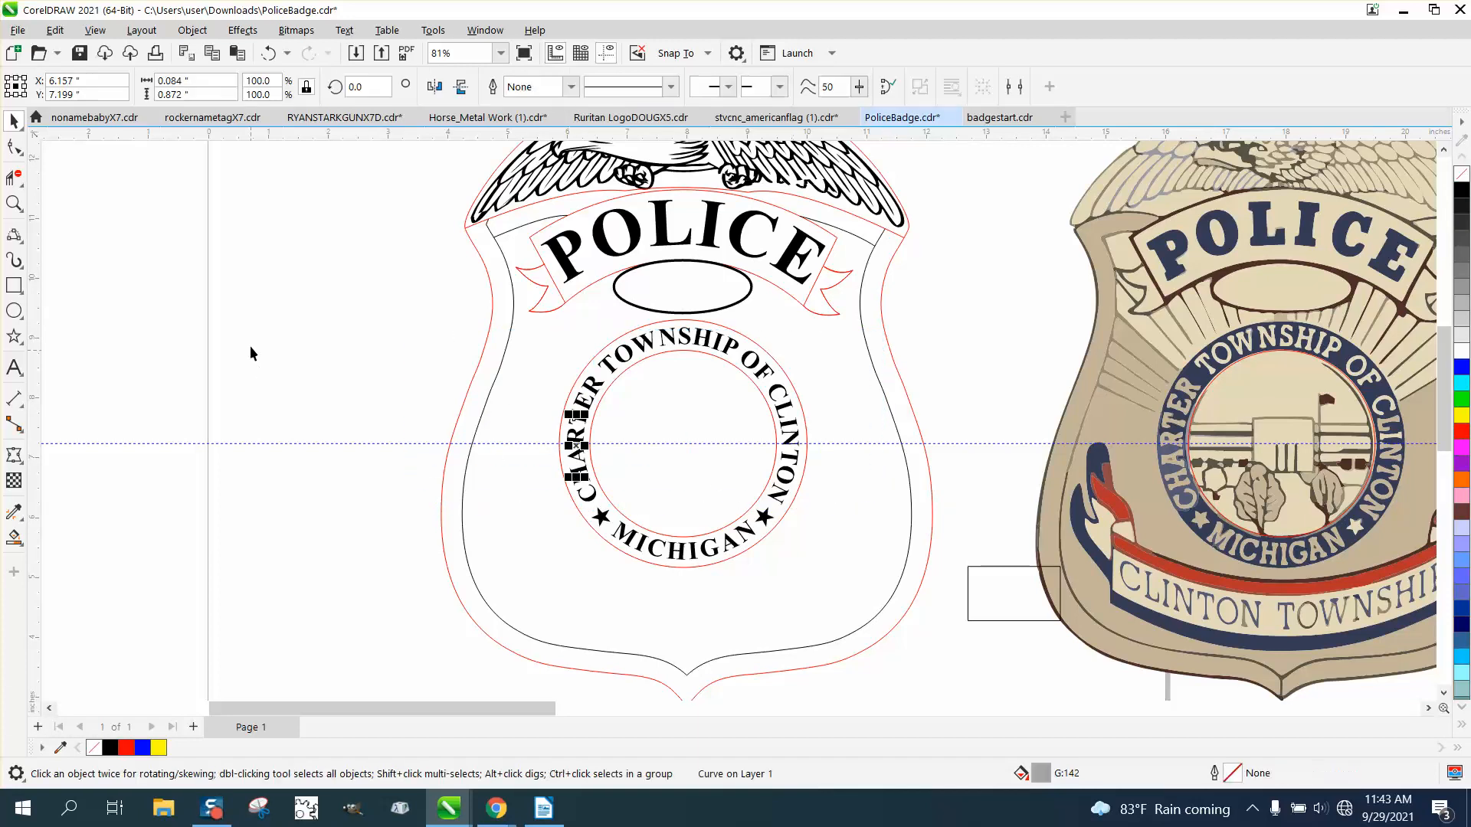
left_click_drag(276, 312, 849, 561)
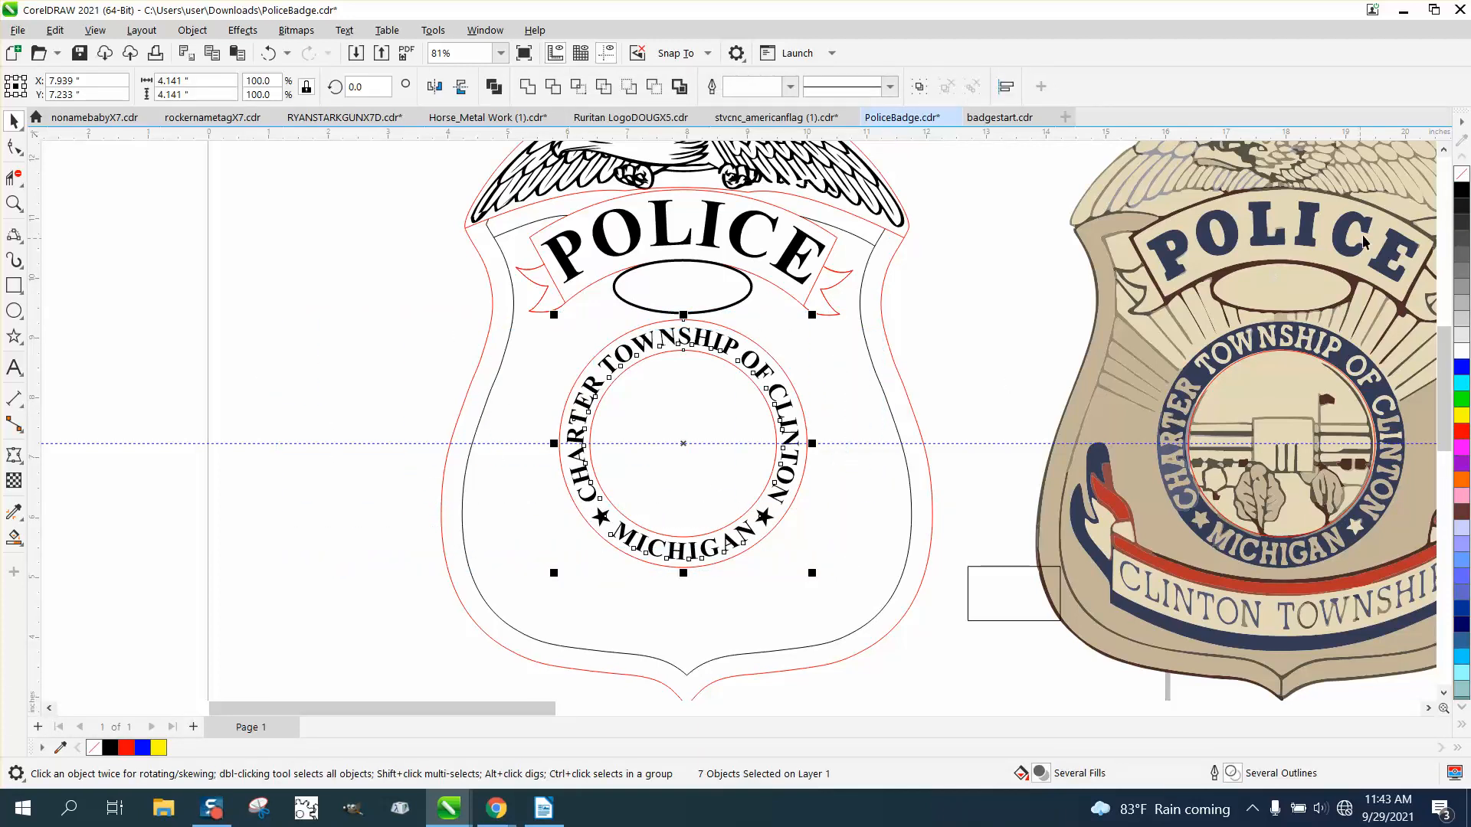
left_click(1461, 176)
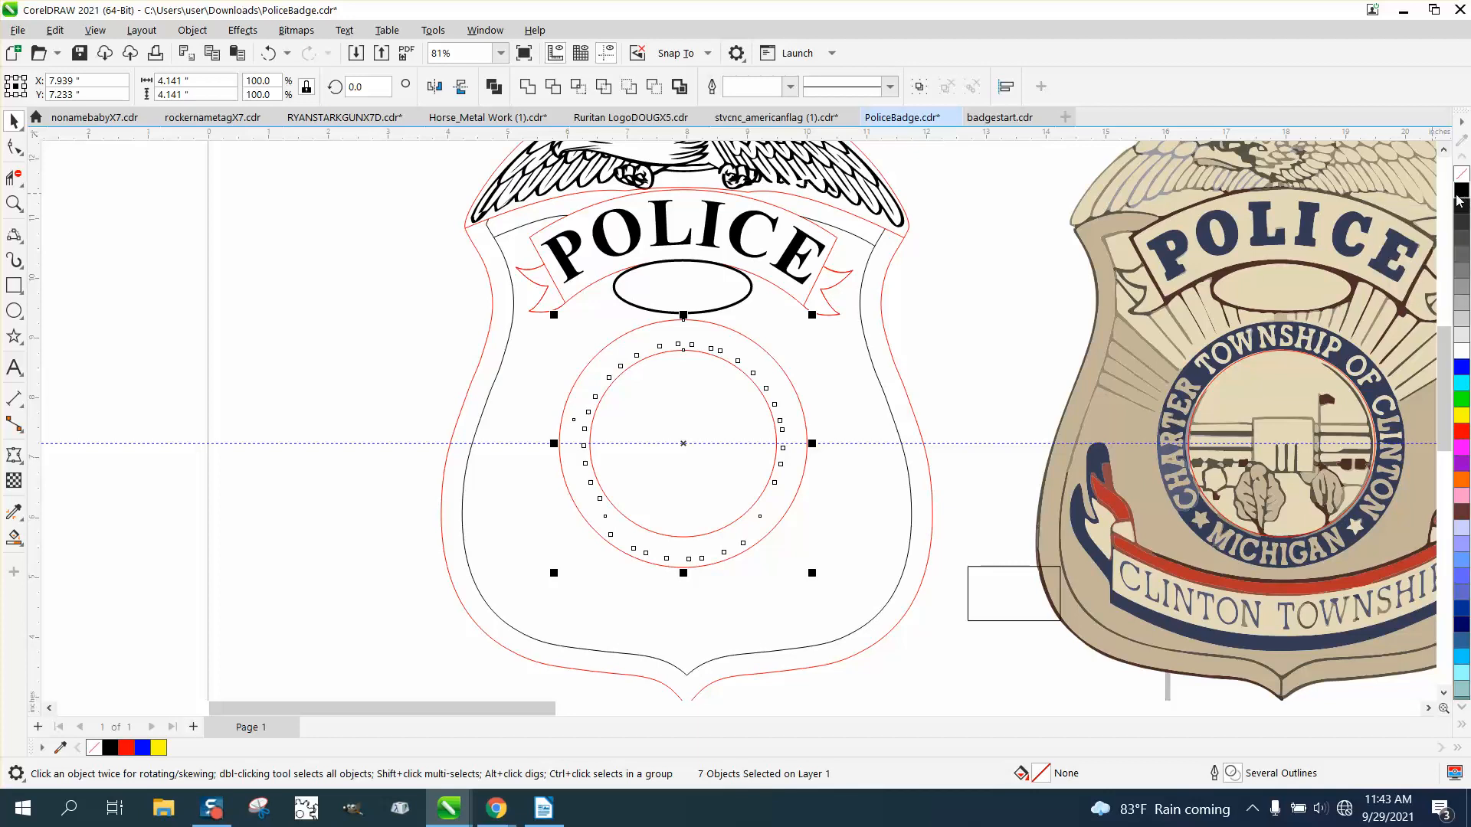
Give CHARTER TOWNSHIP OF CLINTON, MICHIGAN and both stars a black outline.
left_click(922, 350)
left_click(775, 387)
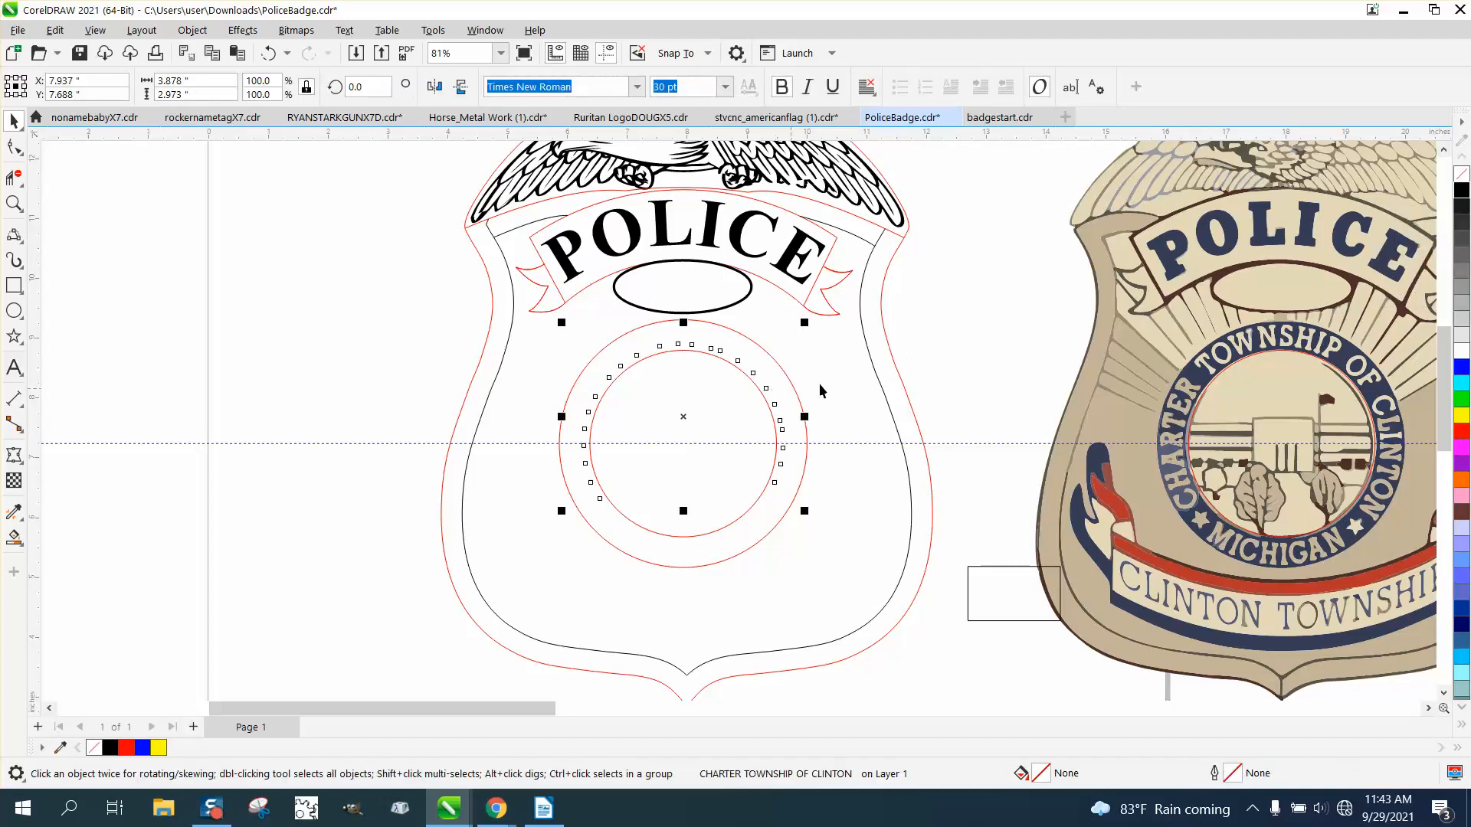
right_click(1461, 191)
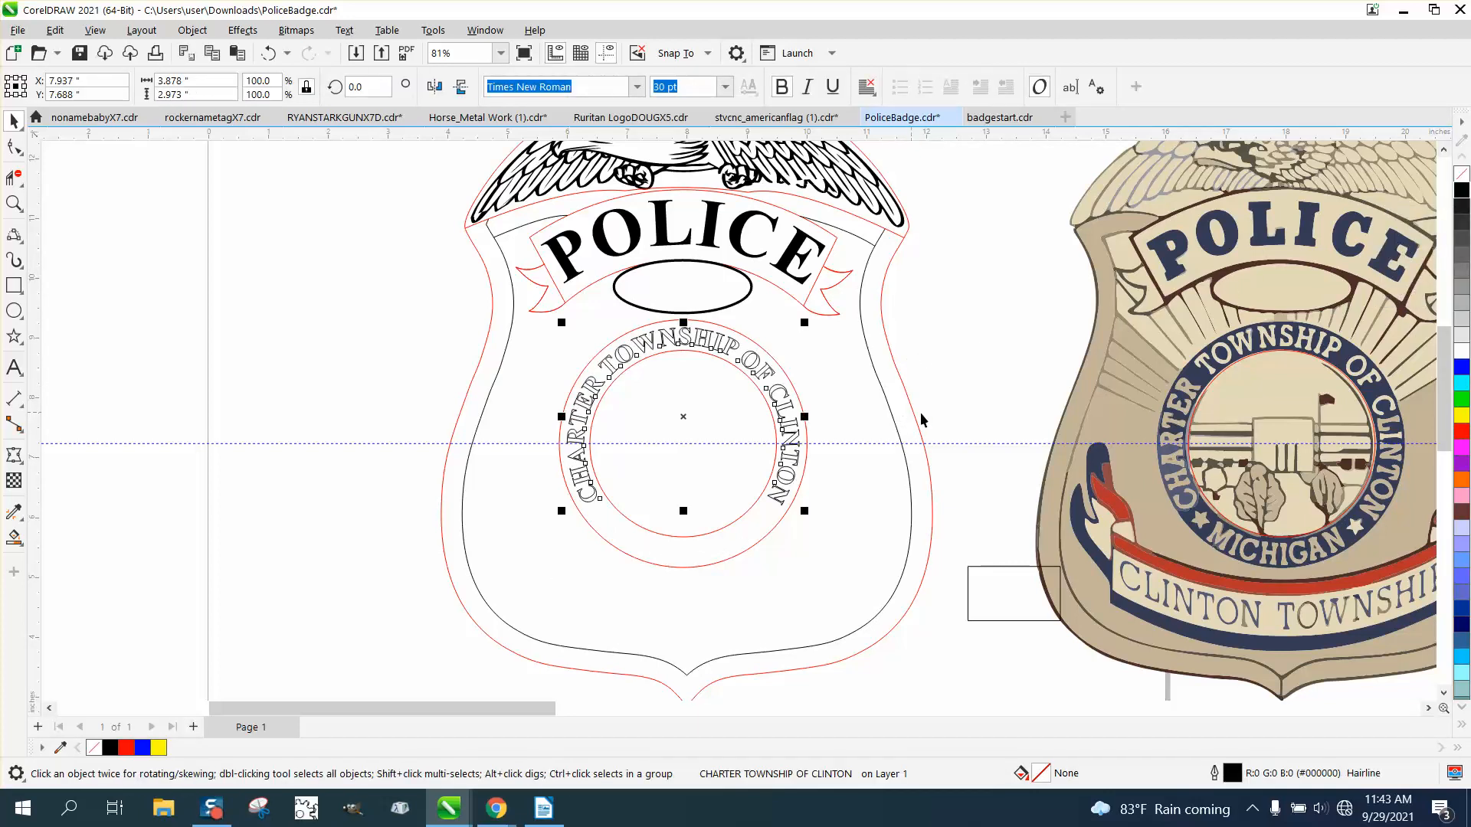
left_click(957, 419)
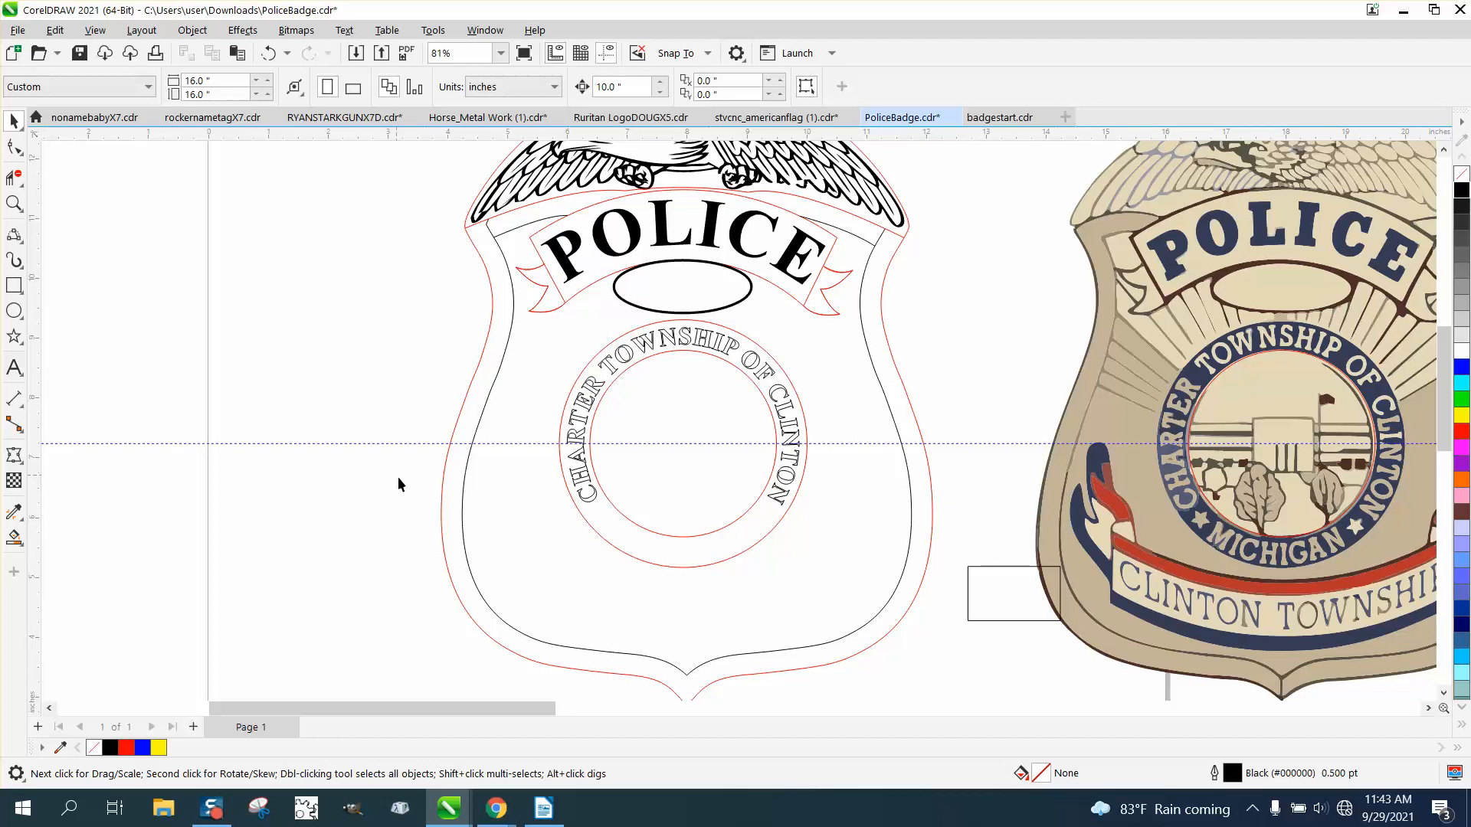
left_click_drag(845, 570, 845, 569)
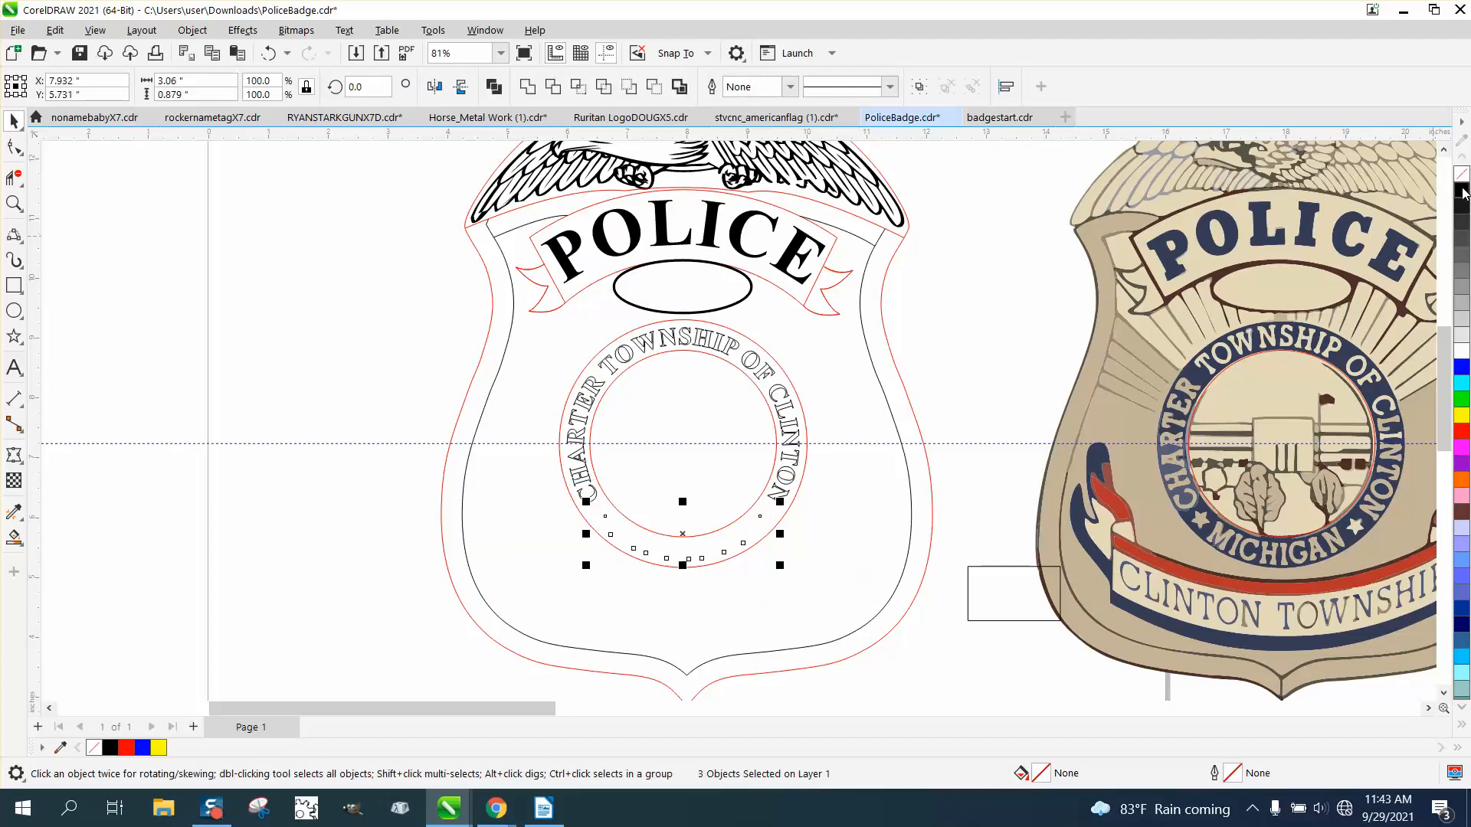
right_click(1463, 191)
left_click(987, 396)
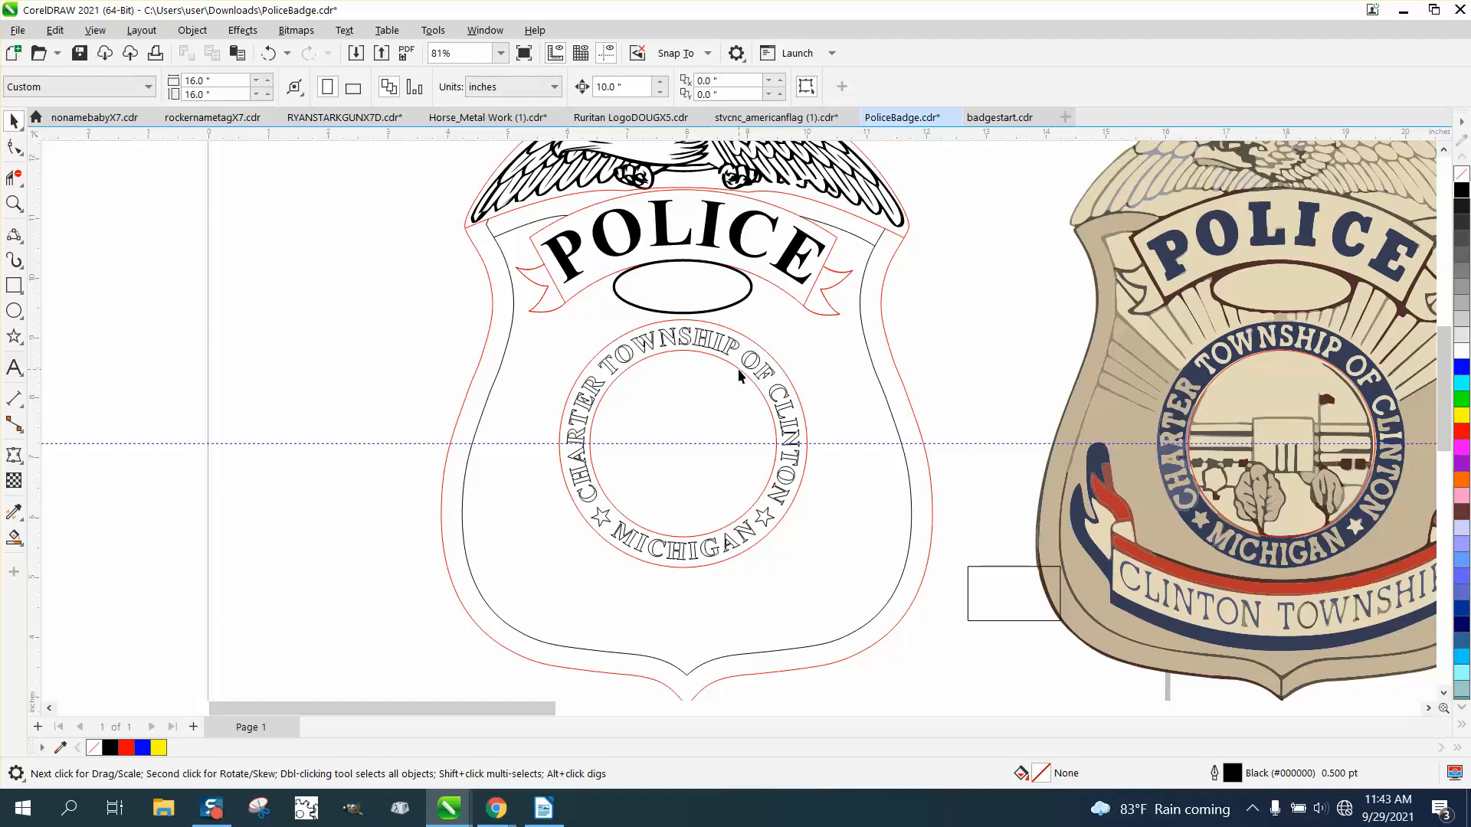
Fill the ring area around the outlined lettering and stars with black using Smart Fill.
left_click(14, 203)
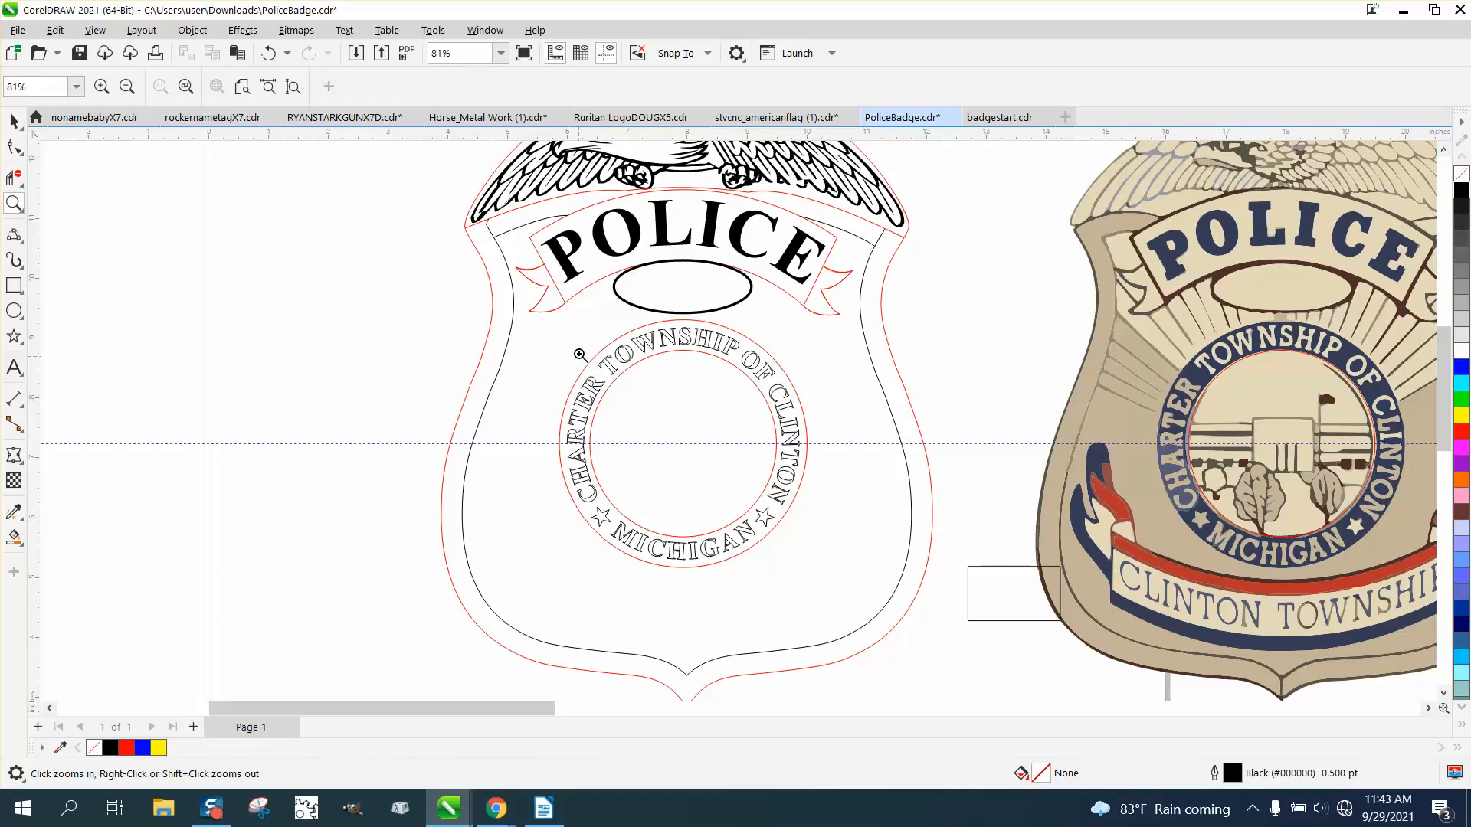
left_click_drag(583, 338, 747, 387)
scroll(660, 383, "down", 5)
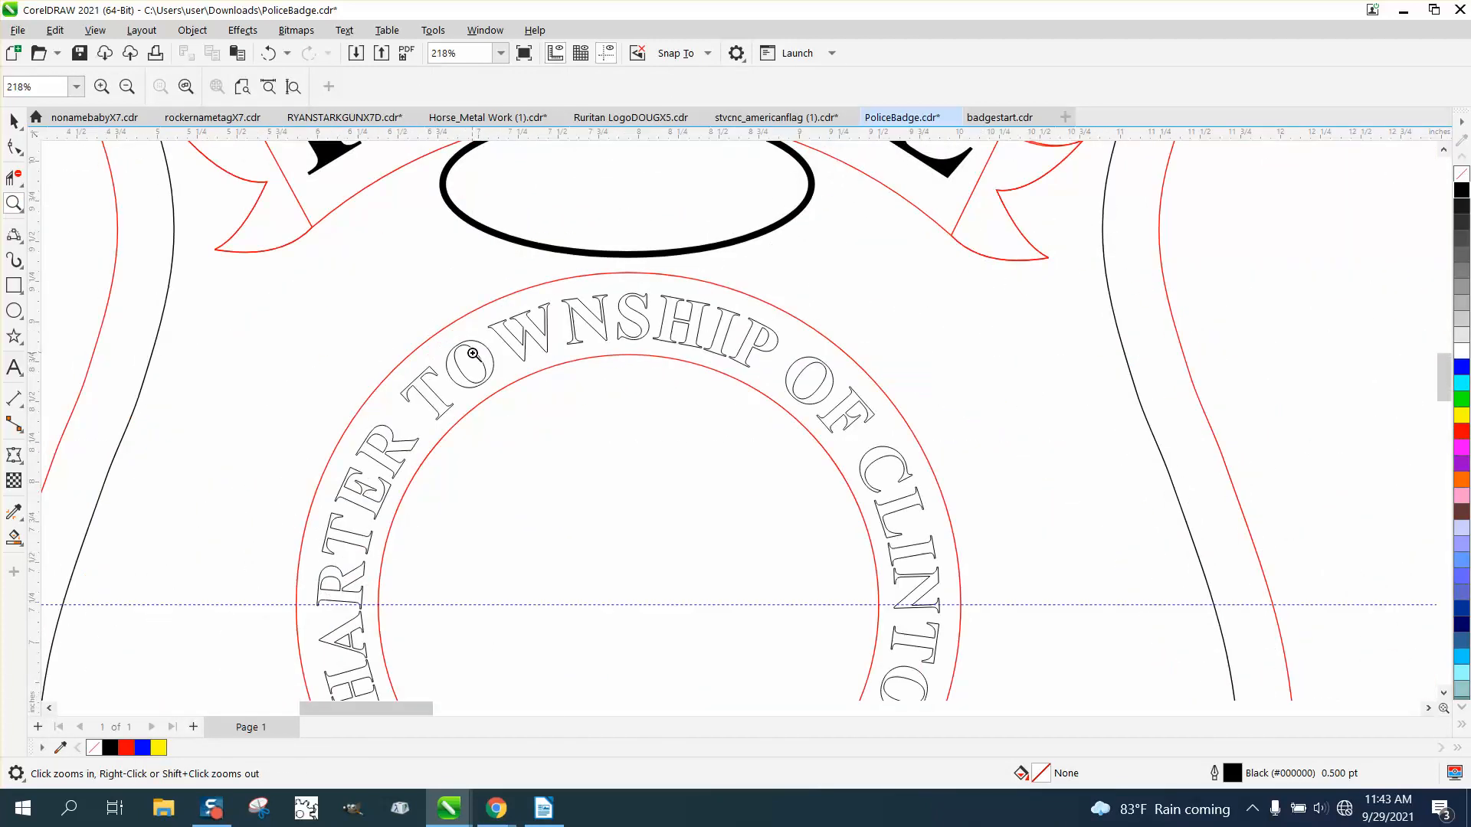
left_click(15, 539)
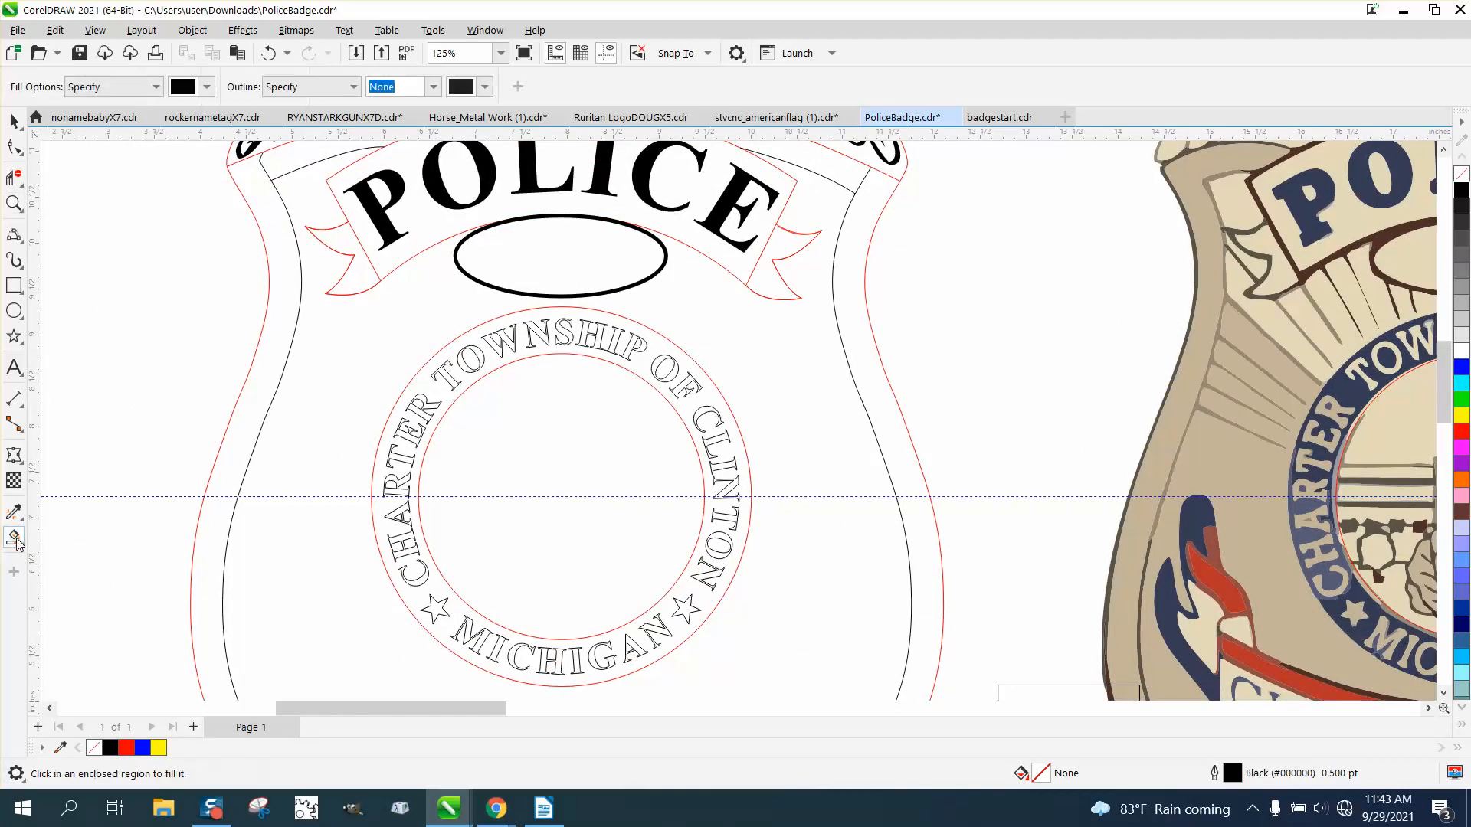
left_click(426, 379)
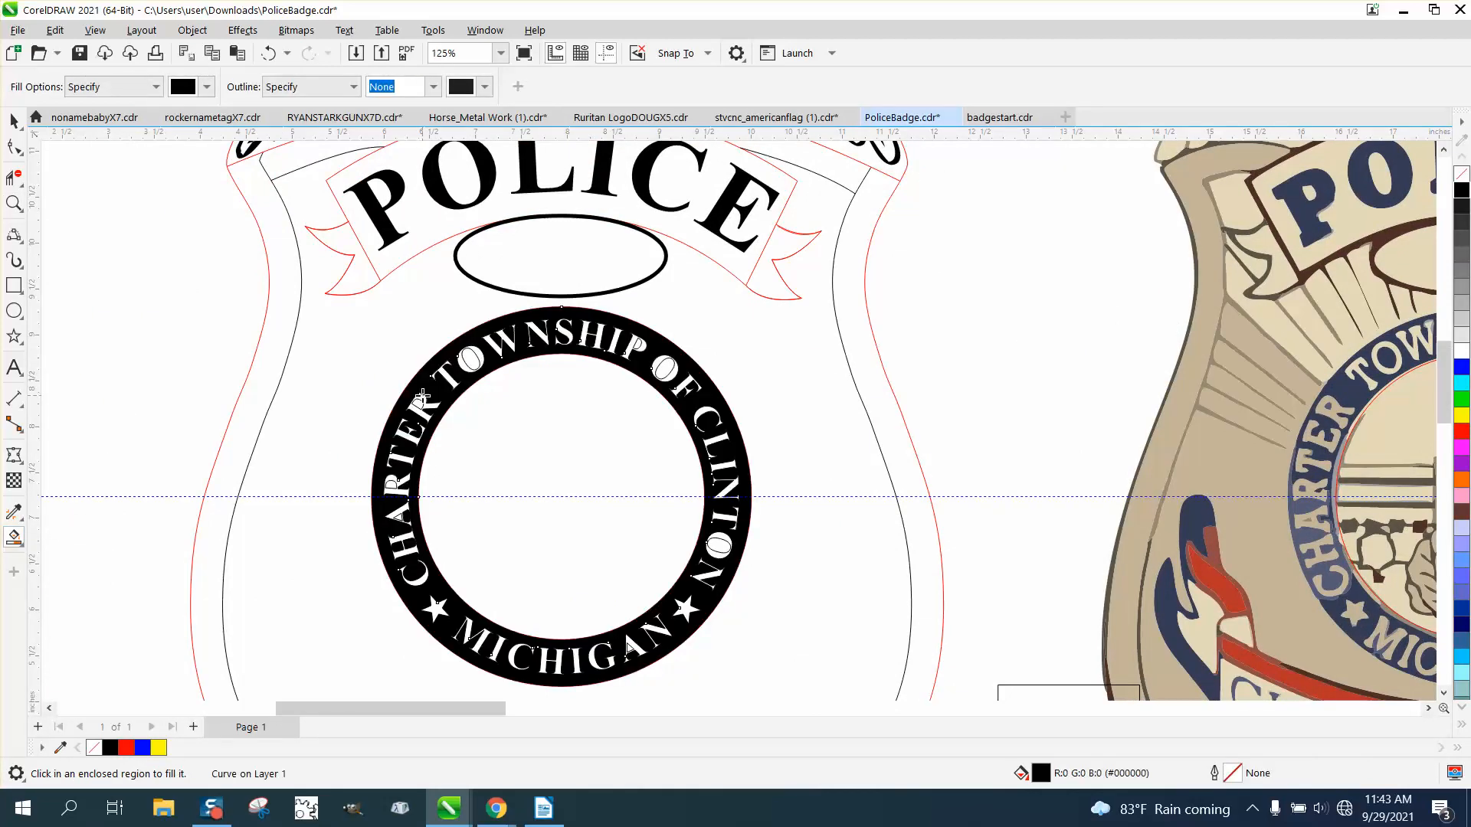
Fill the enclosed holes of the letter O's and MICHIGAN's A with black, and undo the last fill.
left_click(469, 364)
left_click(666, 369)
left_click(720, 545)
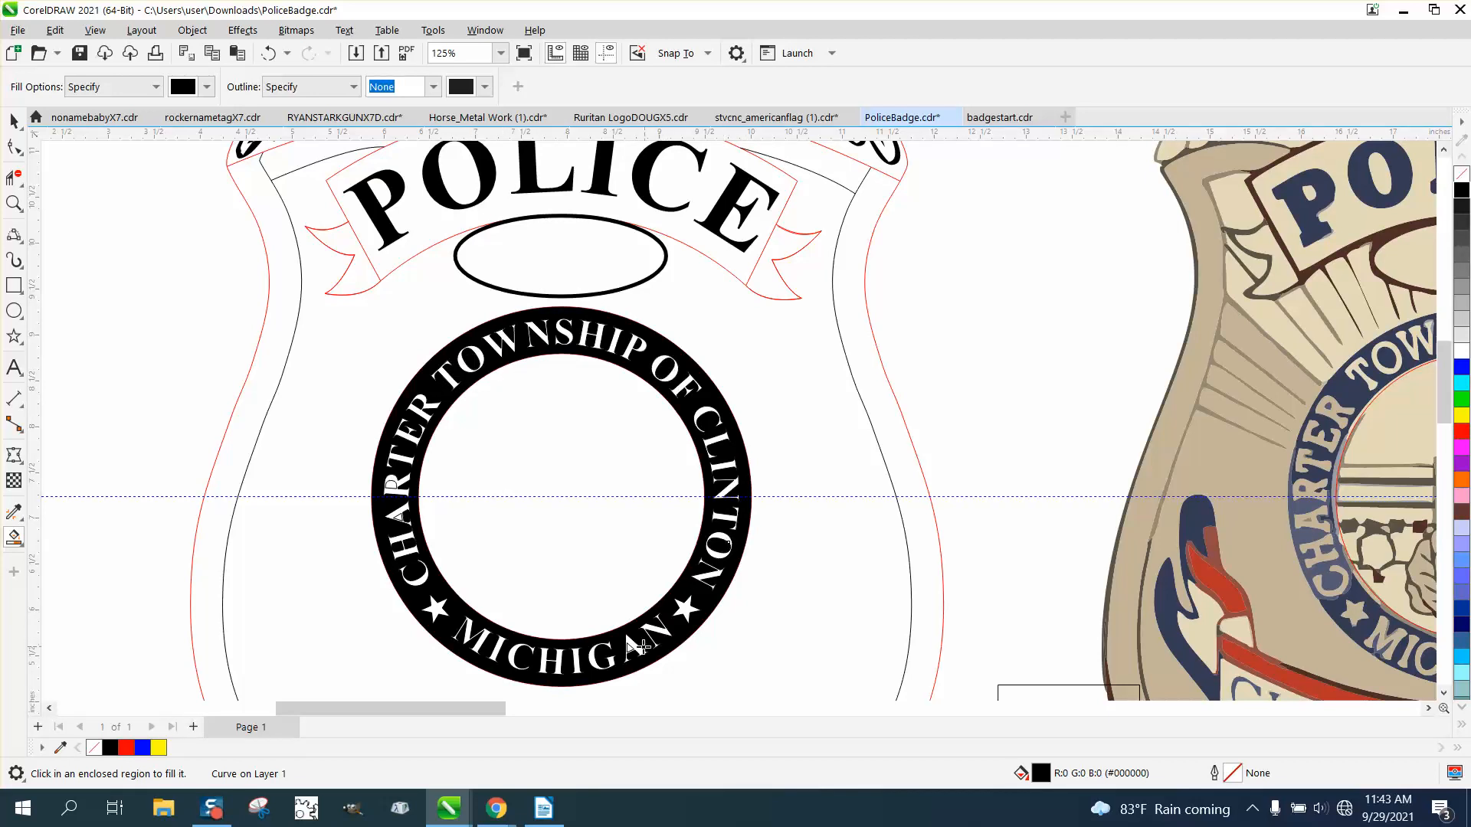
left_click(630, 650)
left_click(396, 515)
left_click(268, 53)
Fill the enclosed triangle of the letter A in CHARTER with black using Smart Fill.
left_click(14, 203)
left_click_drag(345, 427, 541, 527)
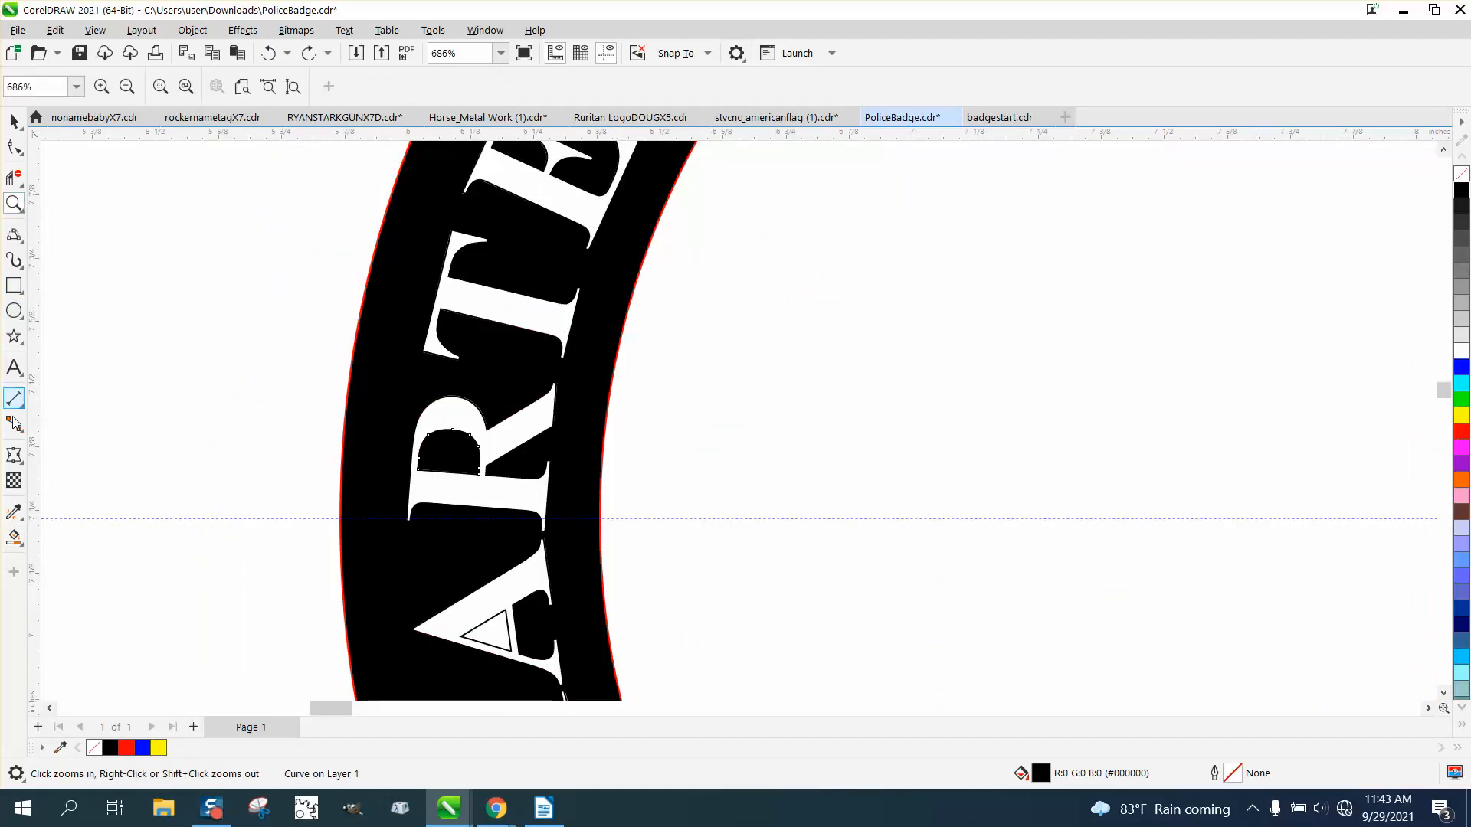
left_click(14, 537)
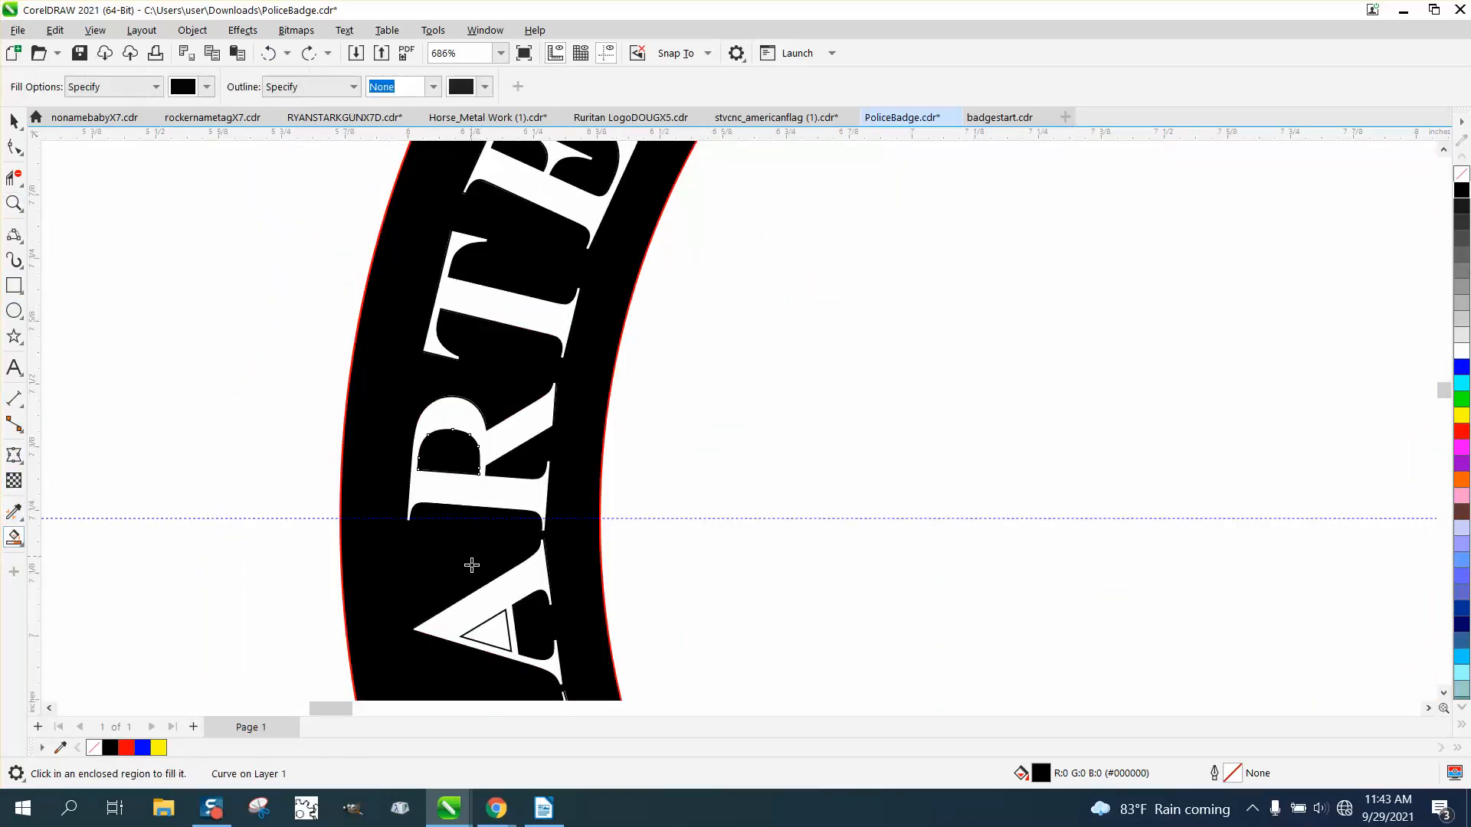
left_click(495, 631)
scroll(256, 374, "down", 8)
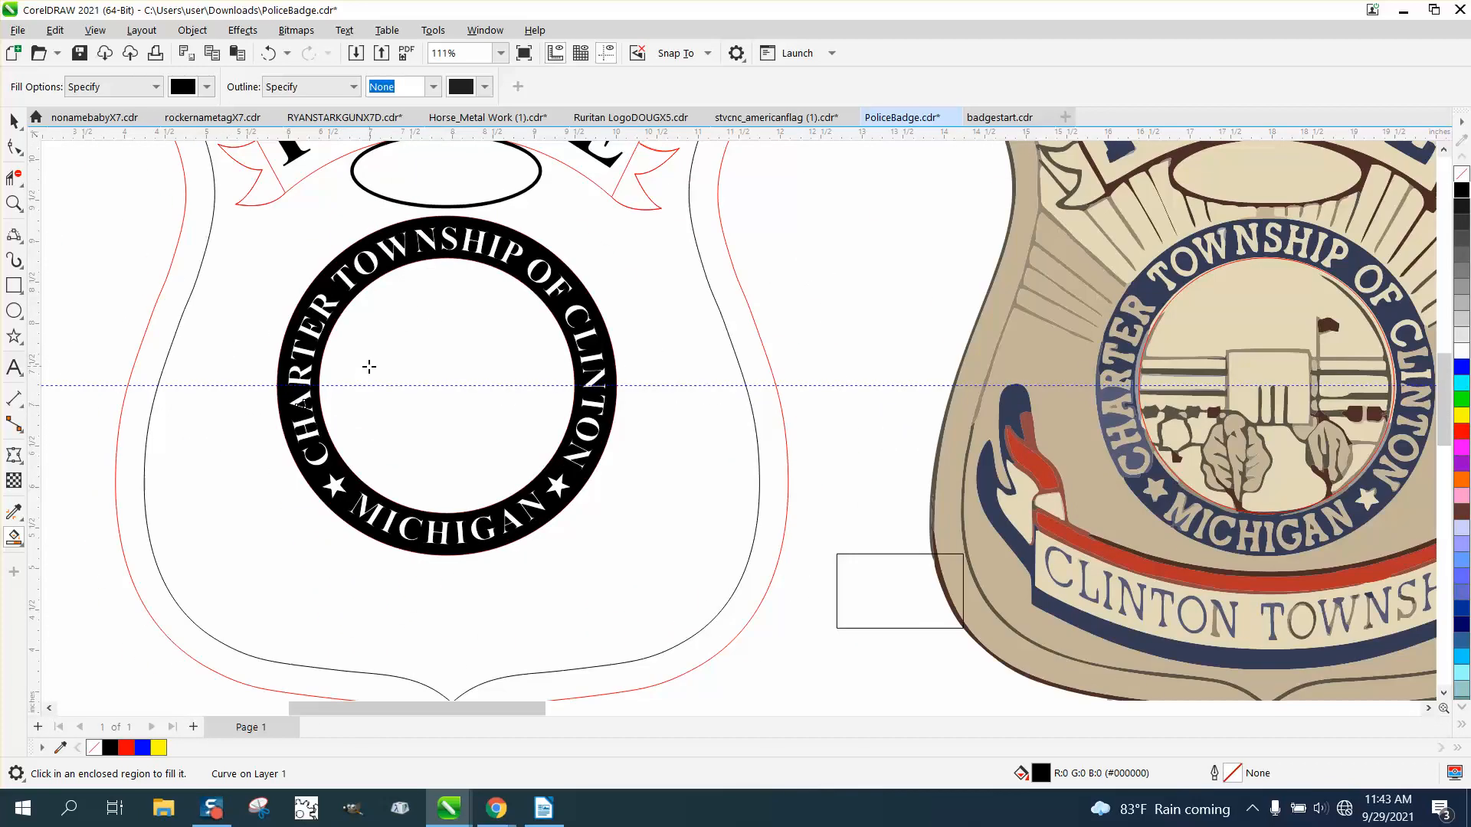
Select all objects of the circular seal and remove their outlines.
scroll(370, 367, "down", 1)
left_click(13, 120)
left_click_drag(133, 201, 677, 565)
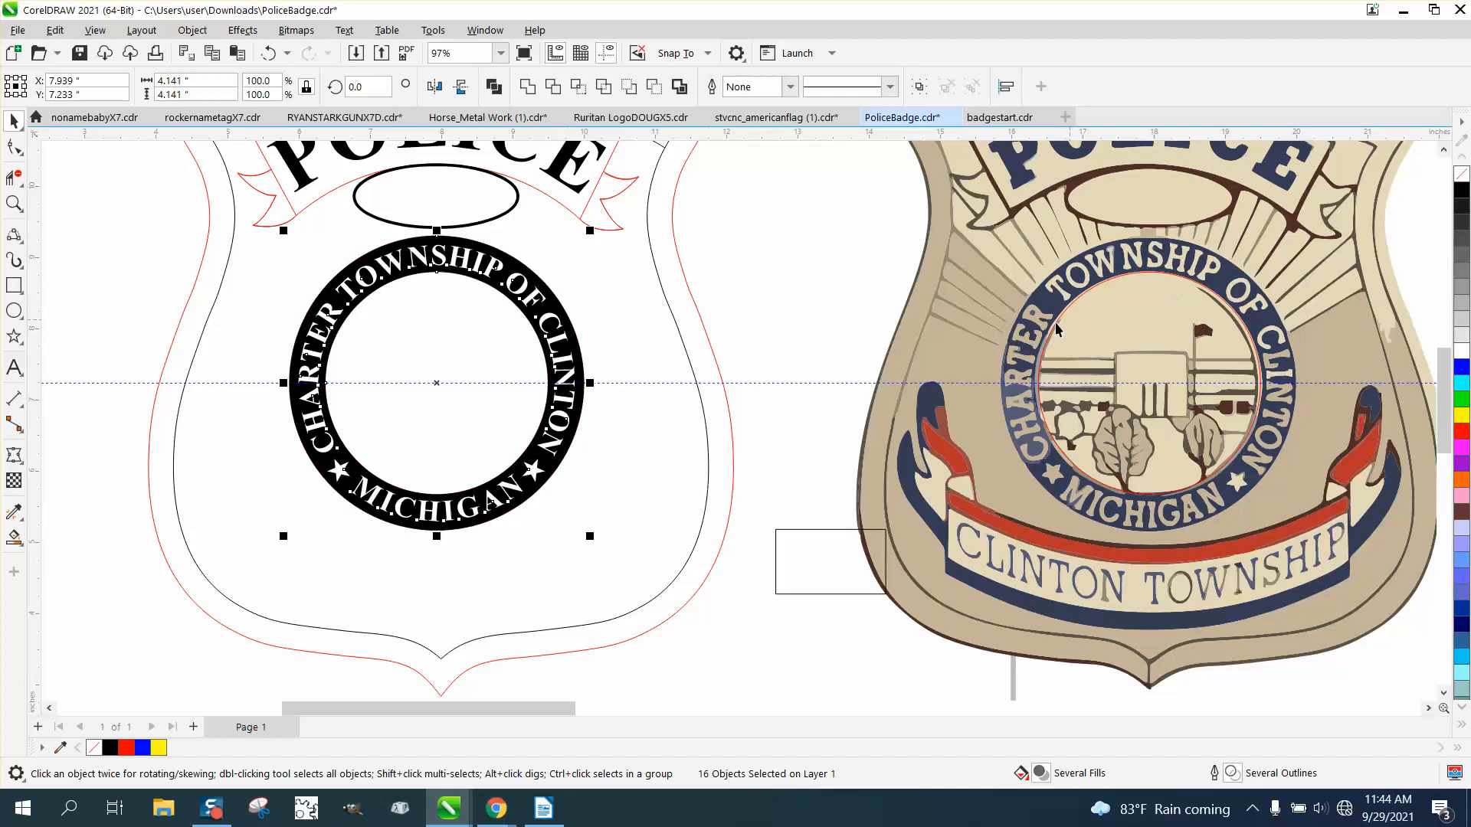
left_click(839, 346)
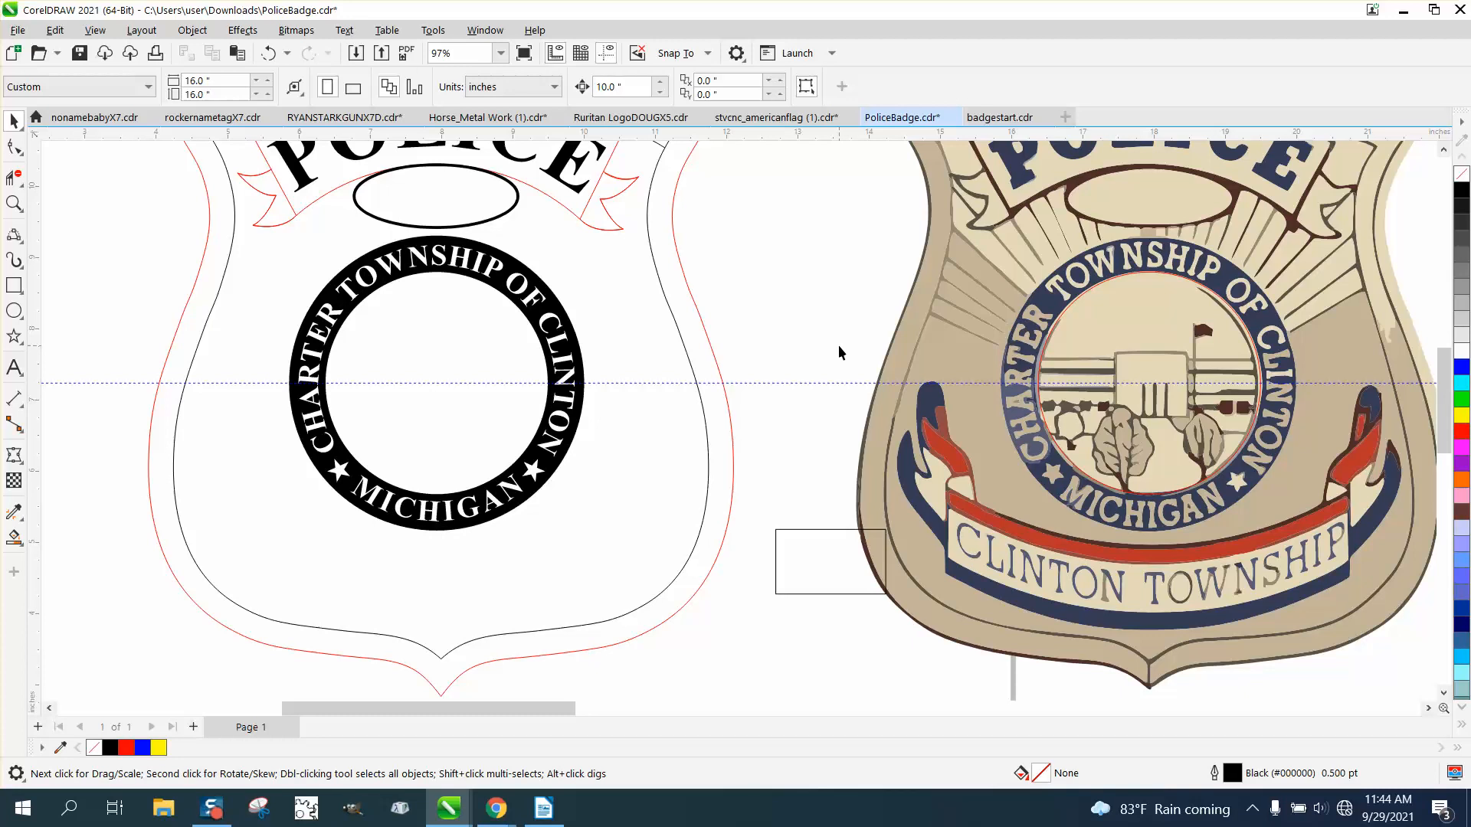
scroll(838, 344, "down", 4)
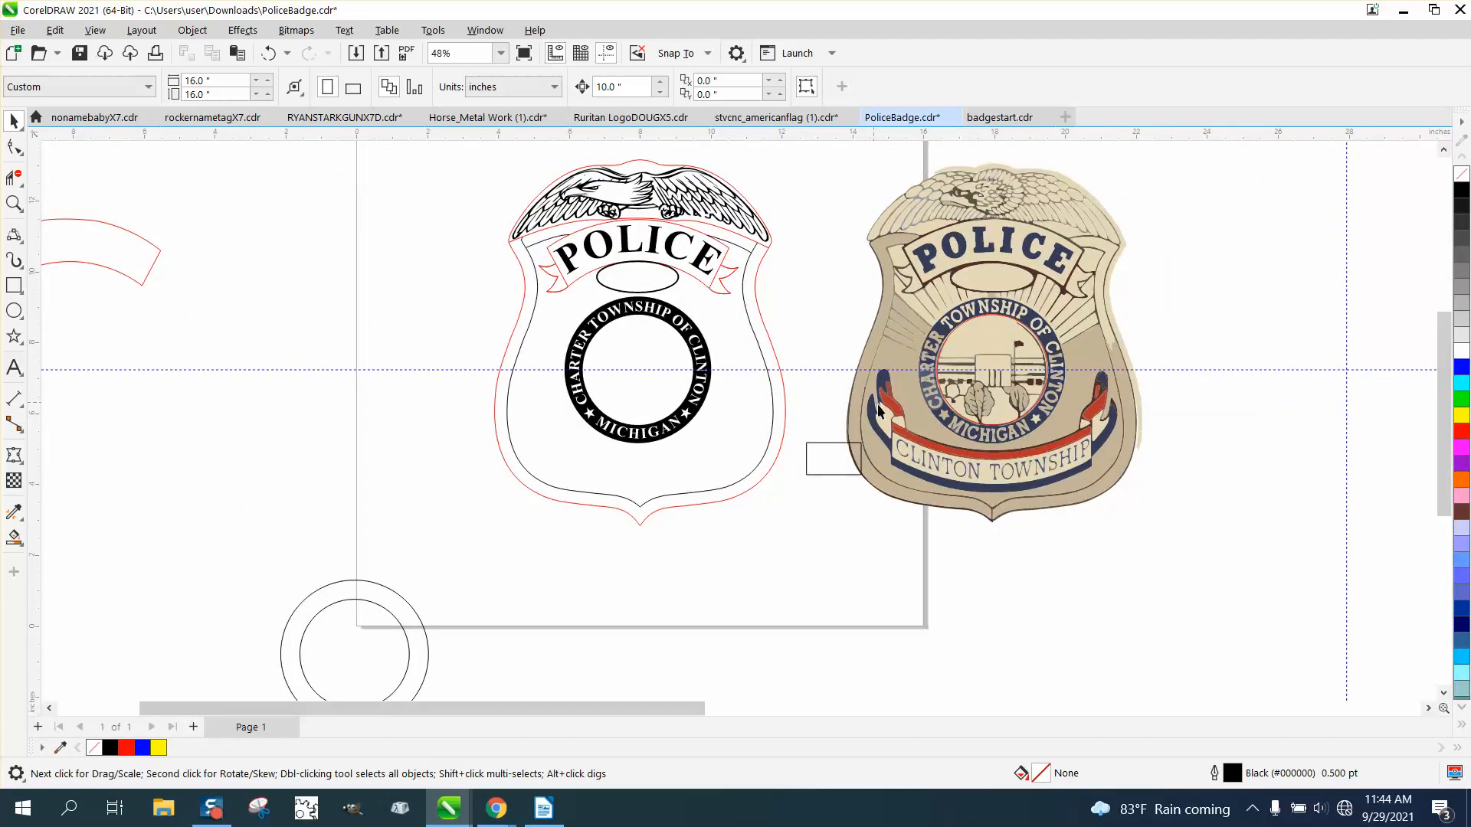